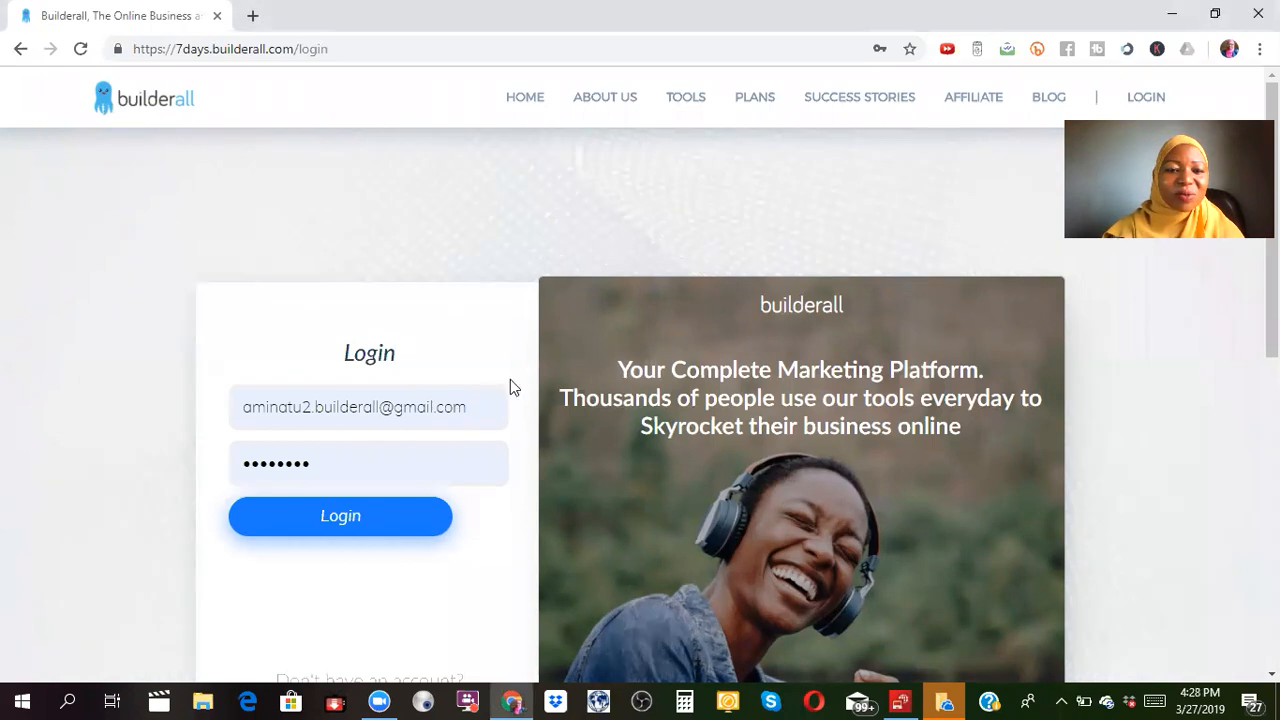
# Log in to Builderall with the saved credentials and decline the desktop notification prompt.
pyautogui.click(380, 521)
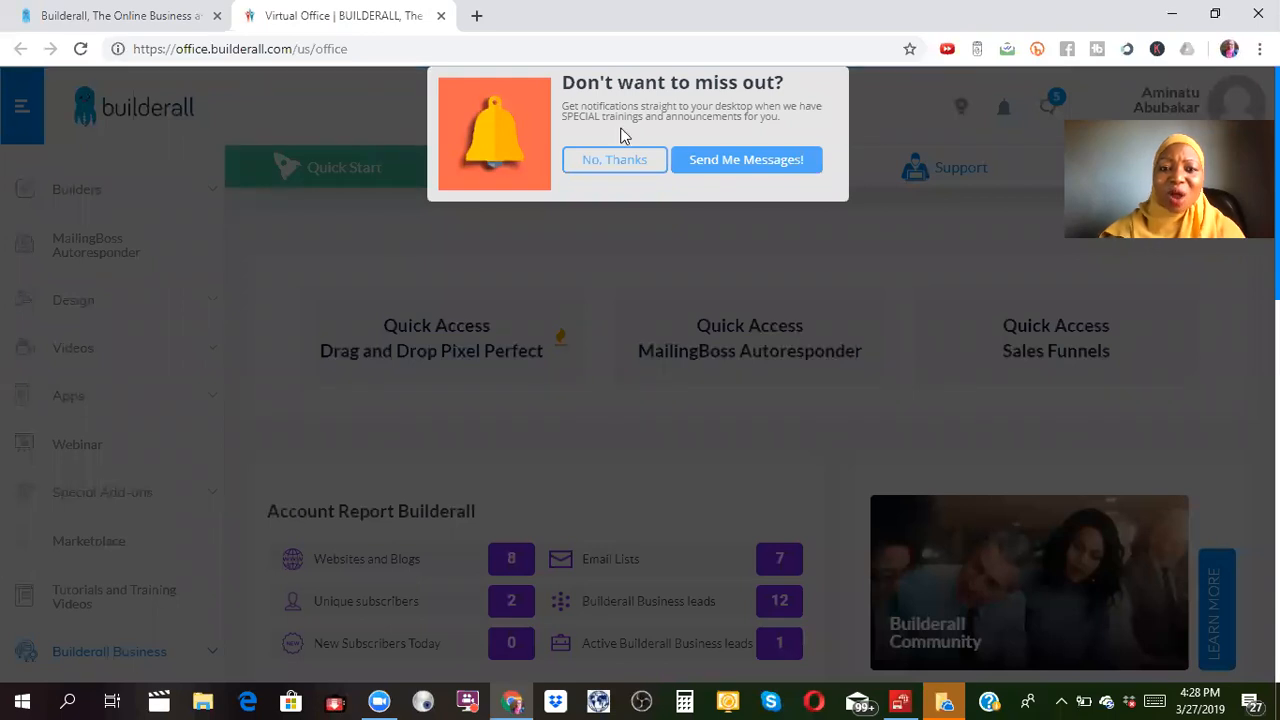
pyautogui.click(623, 163)
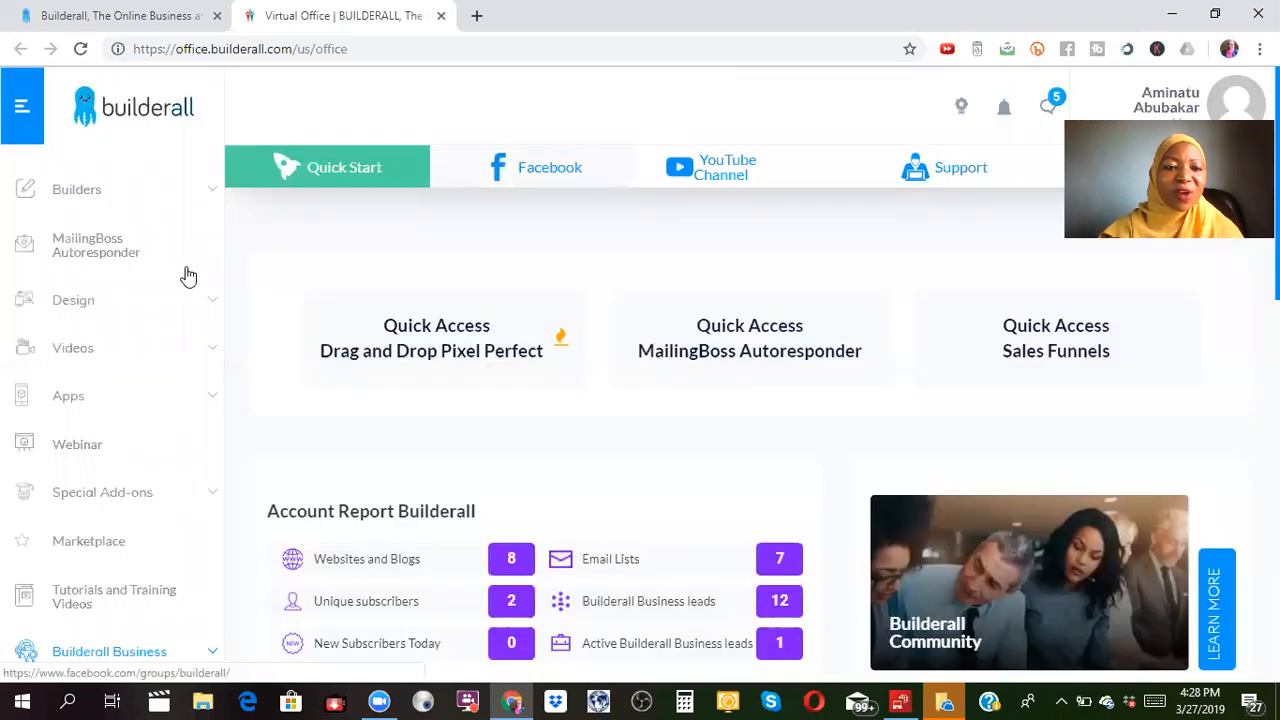
# Go to the MailingBoss Autoresponder page and launch MailingBoss in a new tab.
pyautogui.click(78, 248)
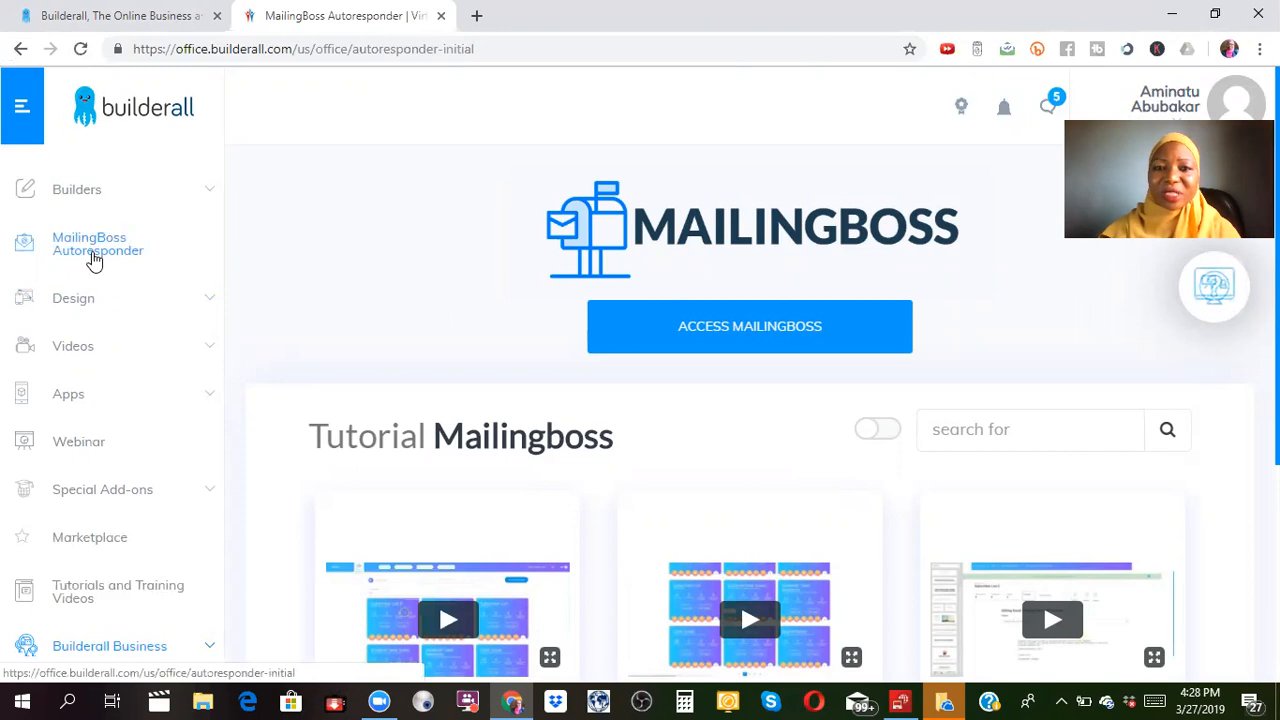
pyautogui.click(787, 324)
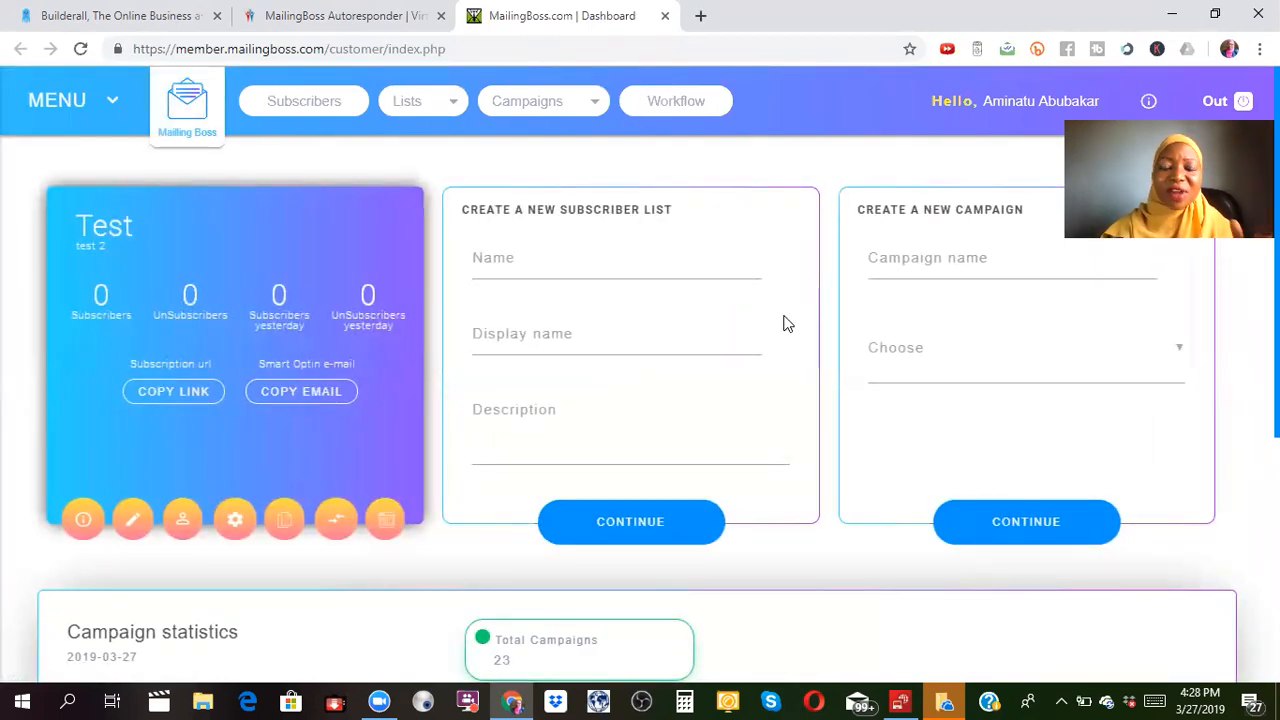
# Create a list named 'email list', display name 'test', description 'email list training'.
pyautogui.click(600, 251)
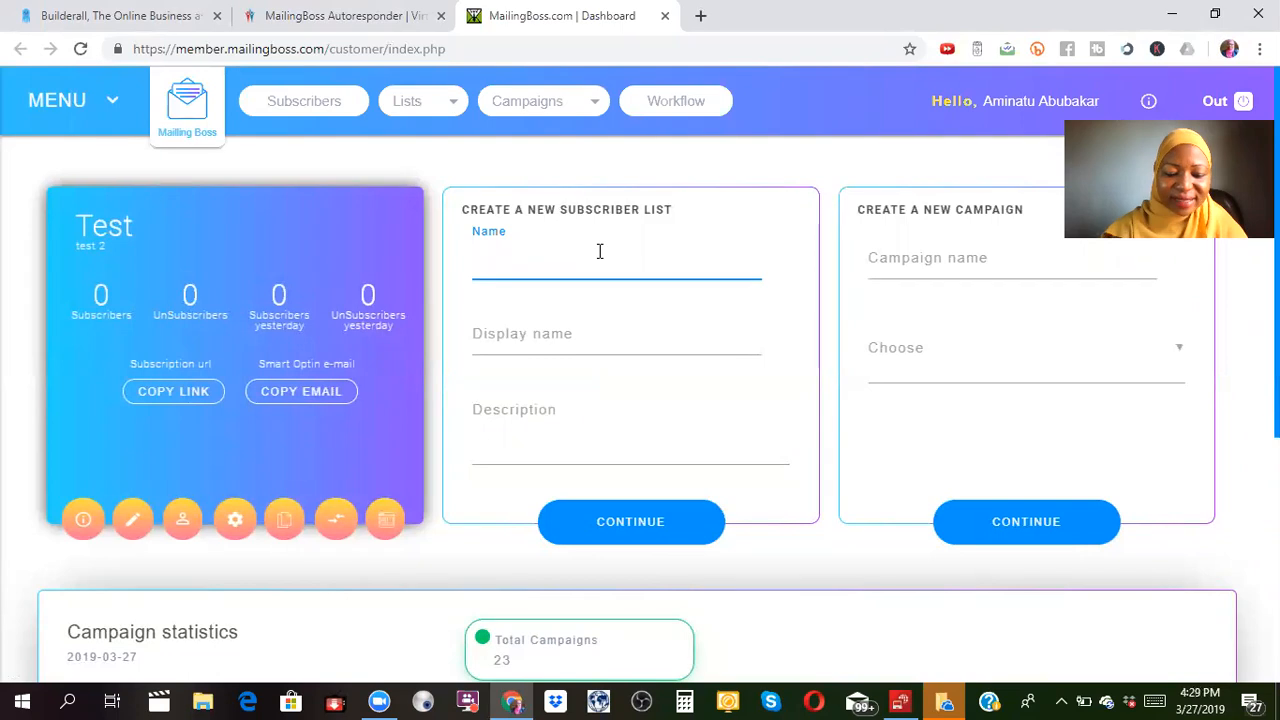
pyautogui.write('email')
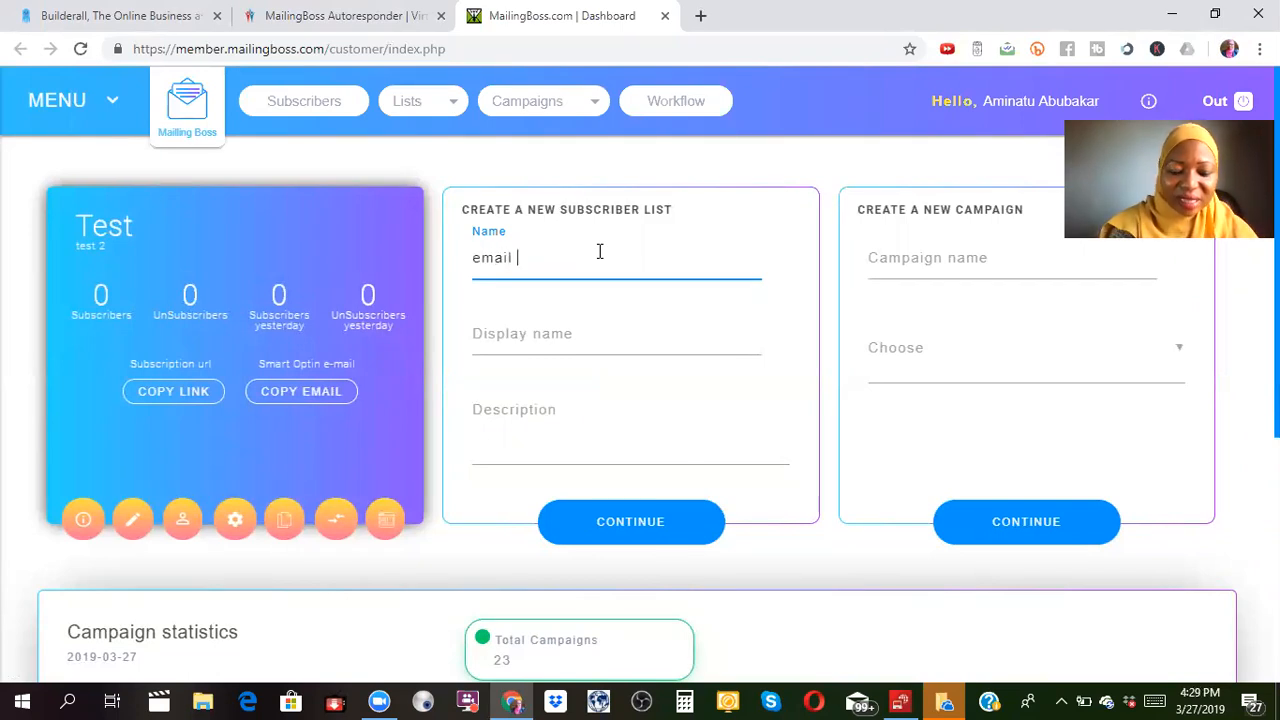
pyautogui.write(' list')
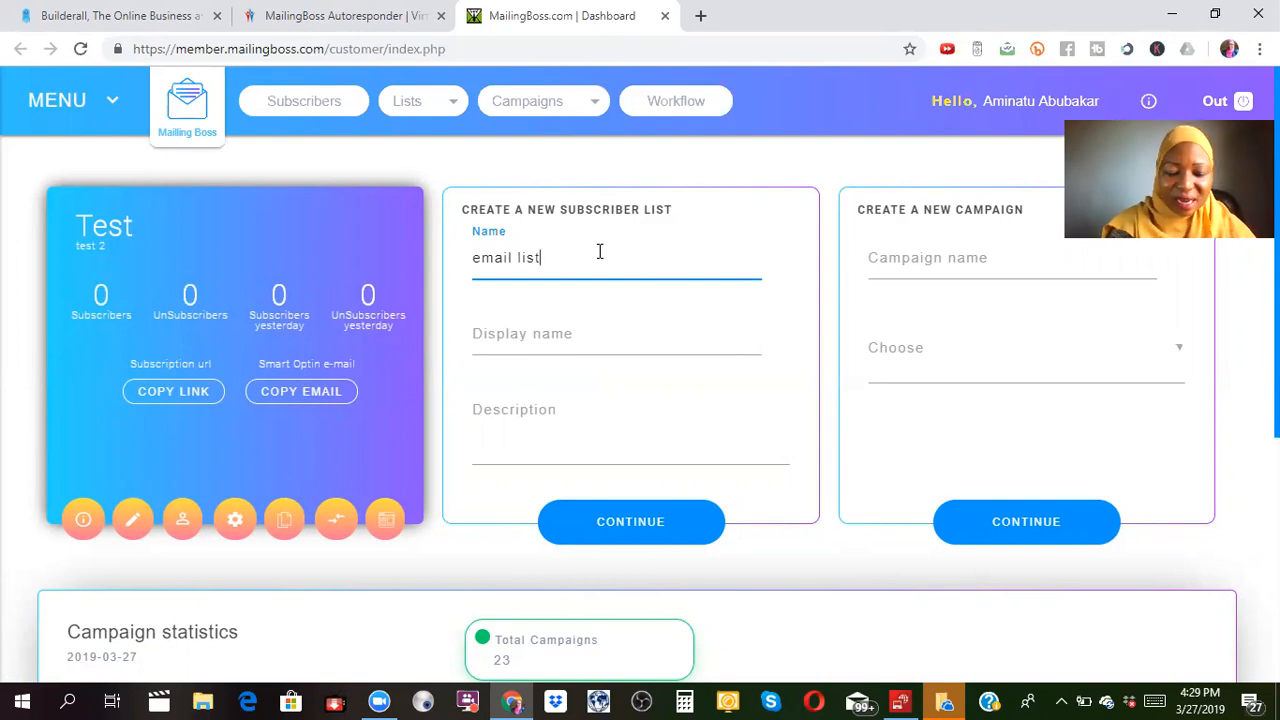
pyautogui.click(603, 335)
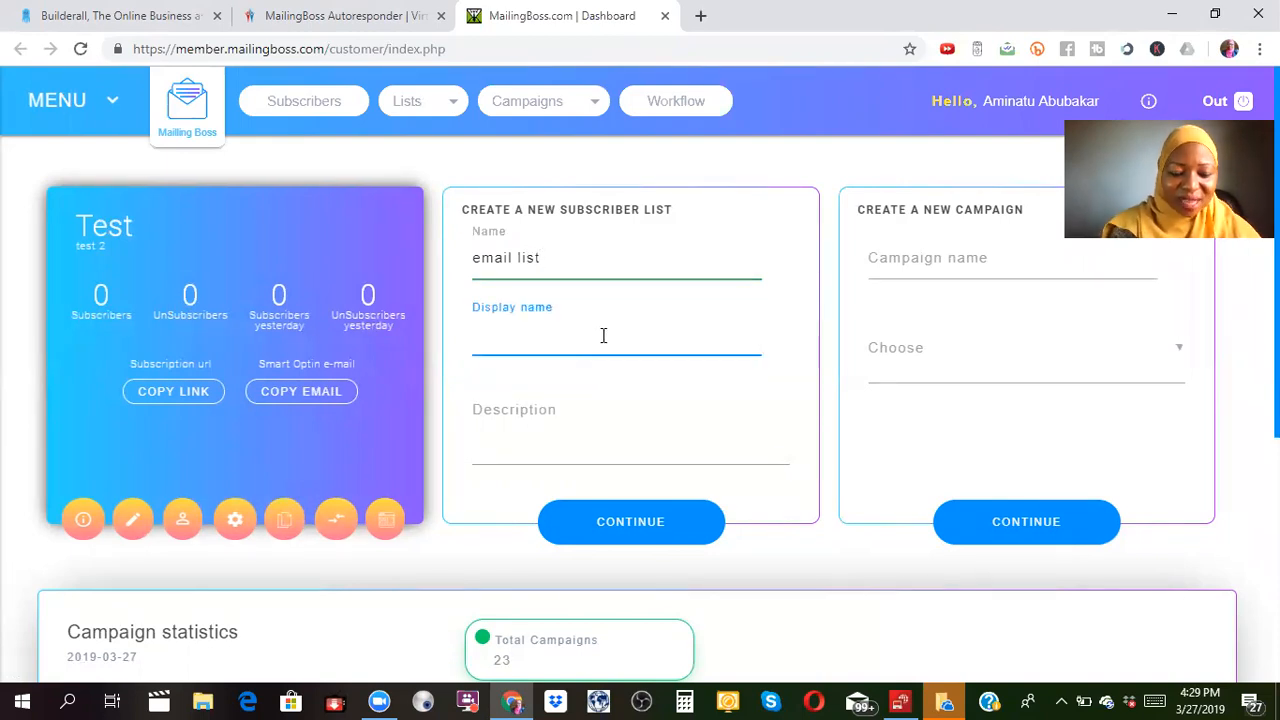
pyautogui.write('test')
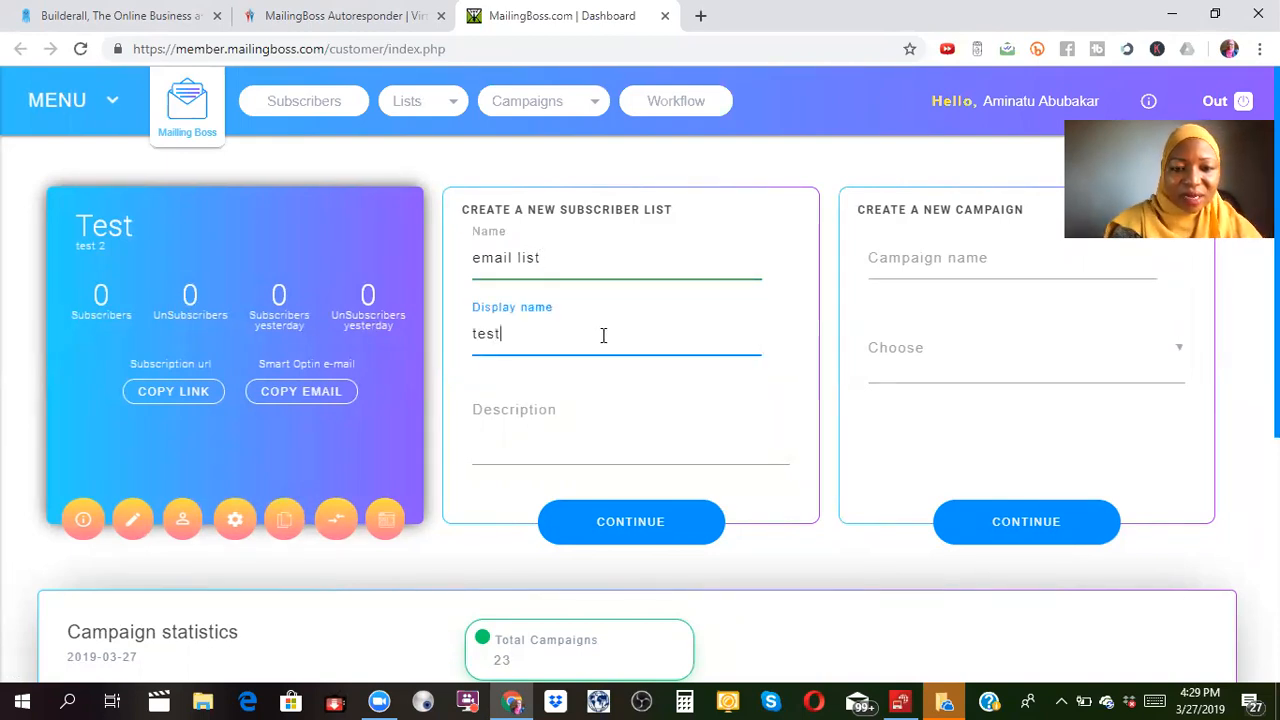
pyautogui.click(577, 401)
pyautogui.write('em')
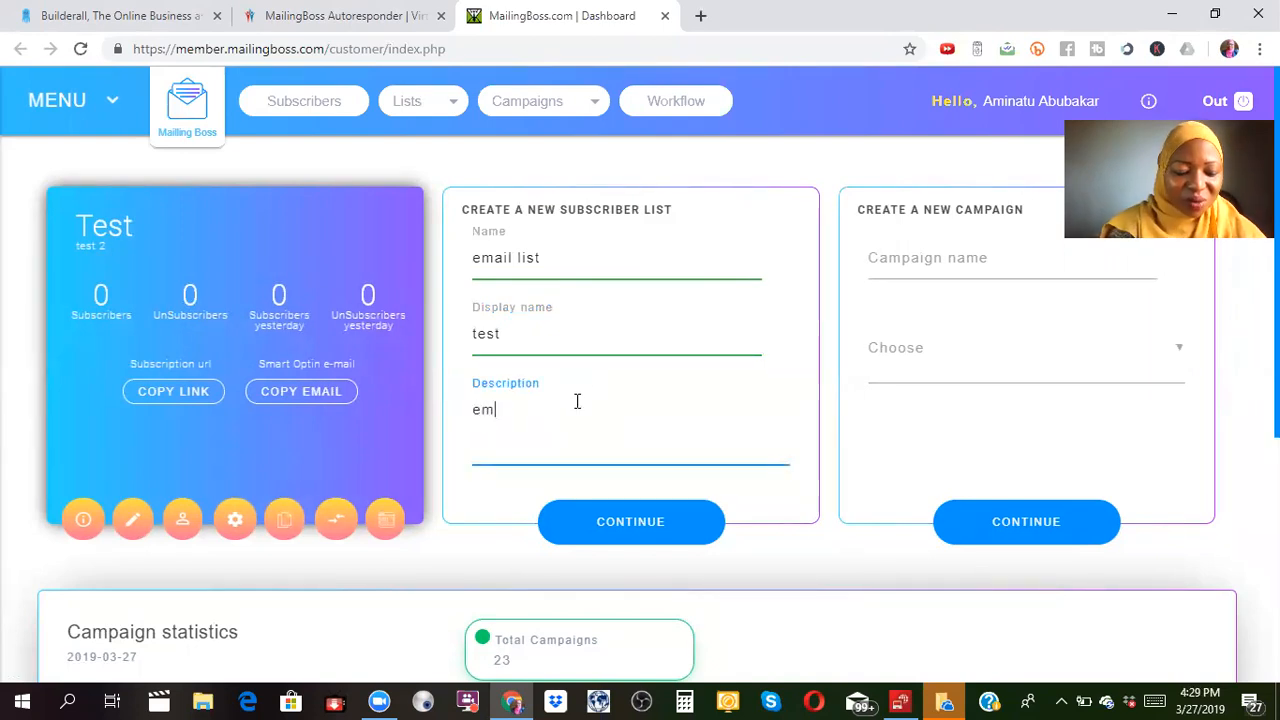
pyautogui.write('ail li')
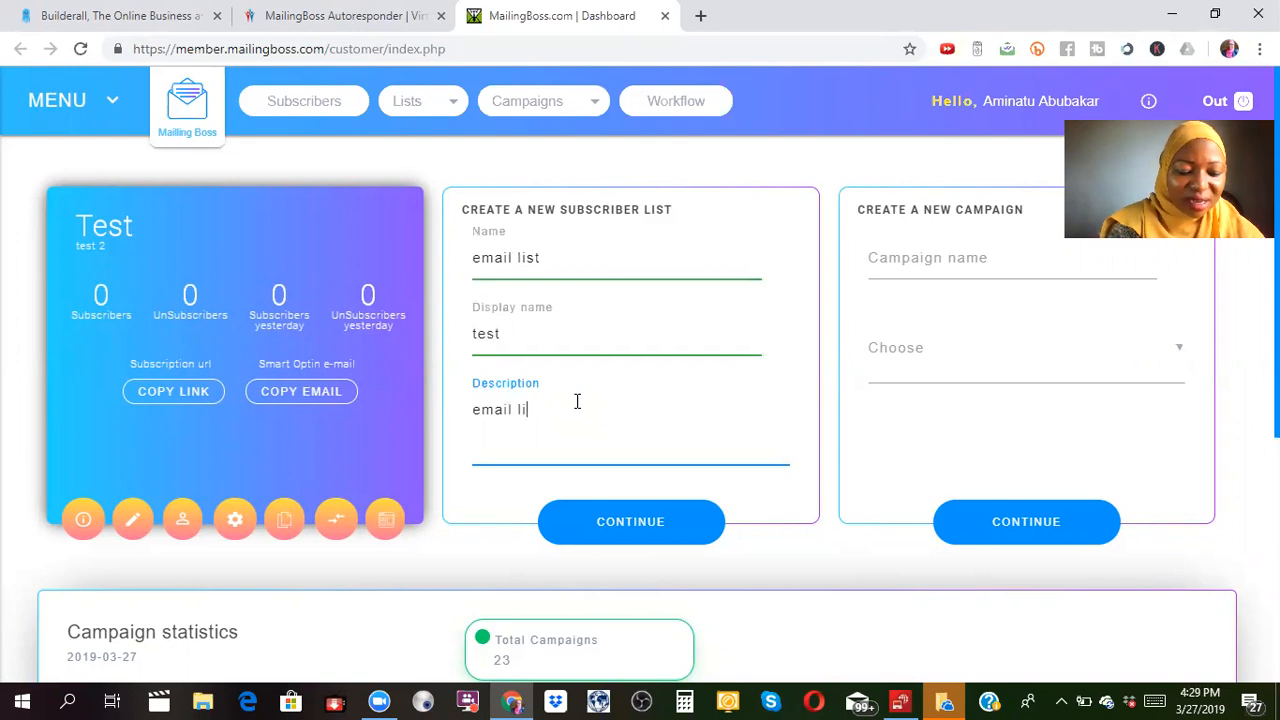
pyautogui.write('st training')
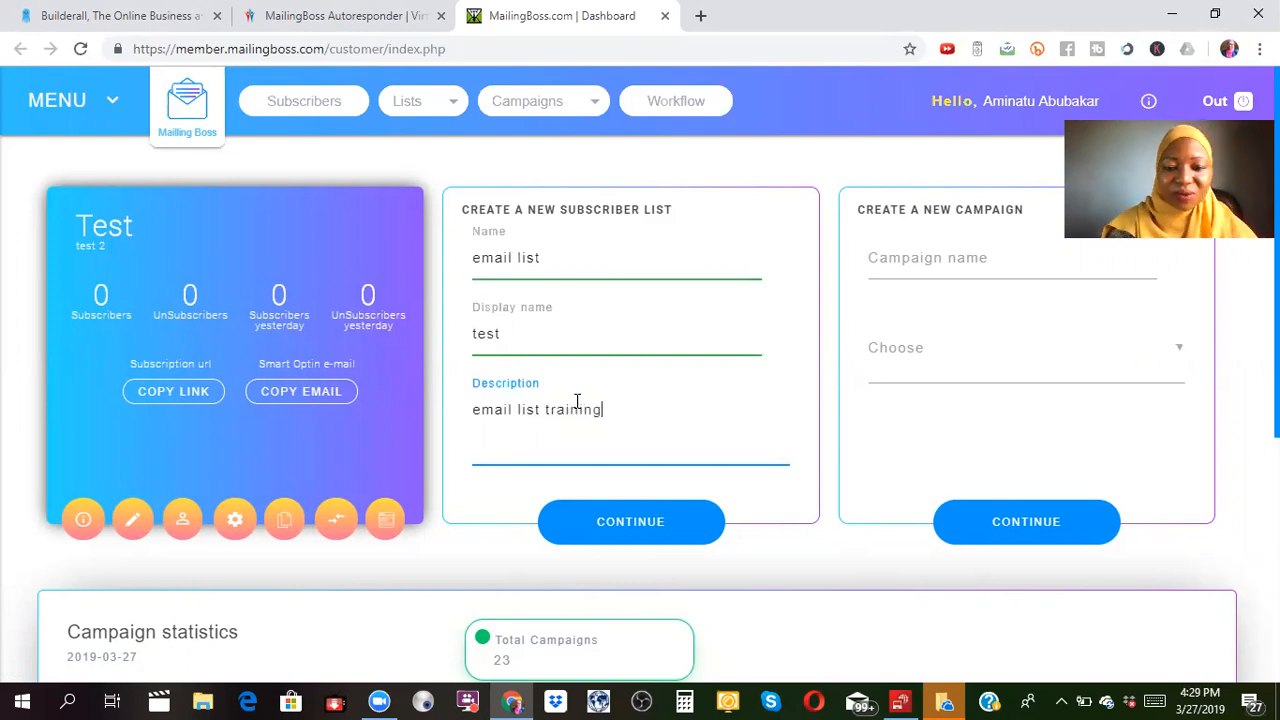
pyautogui.click(620, 540)
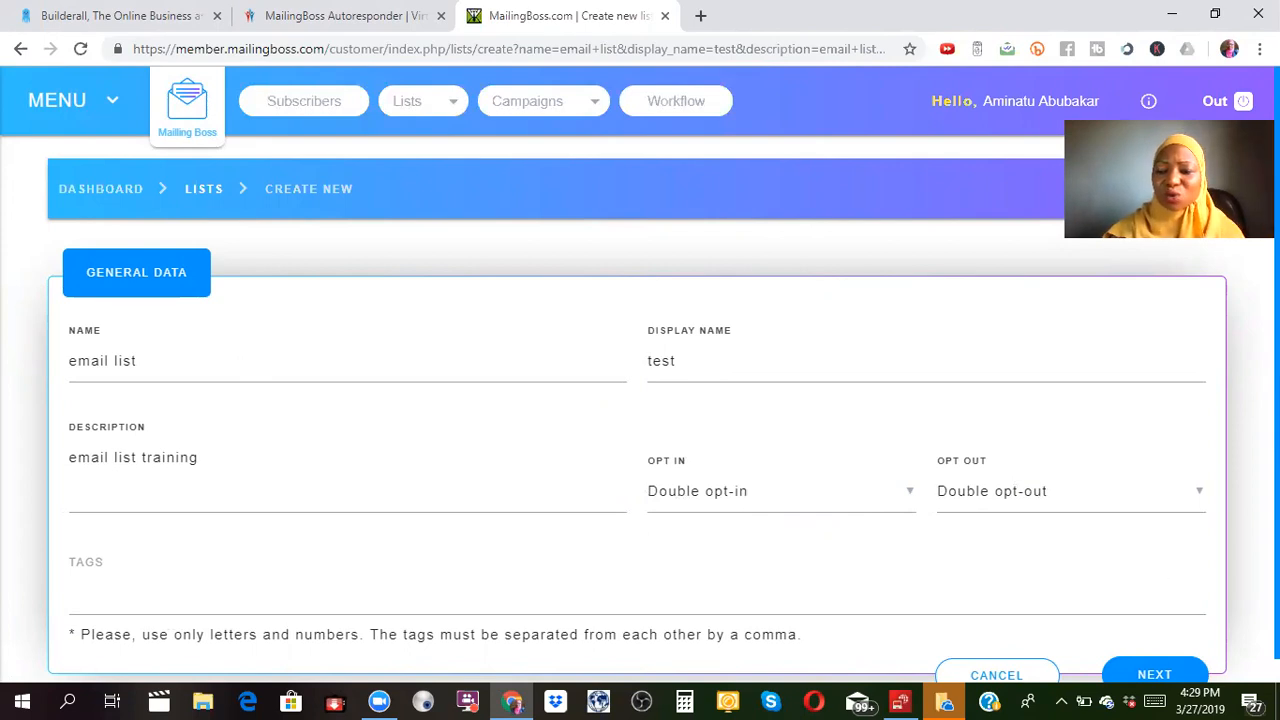
# Keep double opt-in/opt-out in General Data, then save and continue to Custom Fields.
pyautogui.scroll(-1, 640, 374)
pyautogui.click(1188, 647)
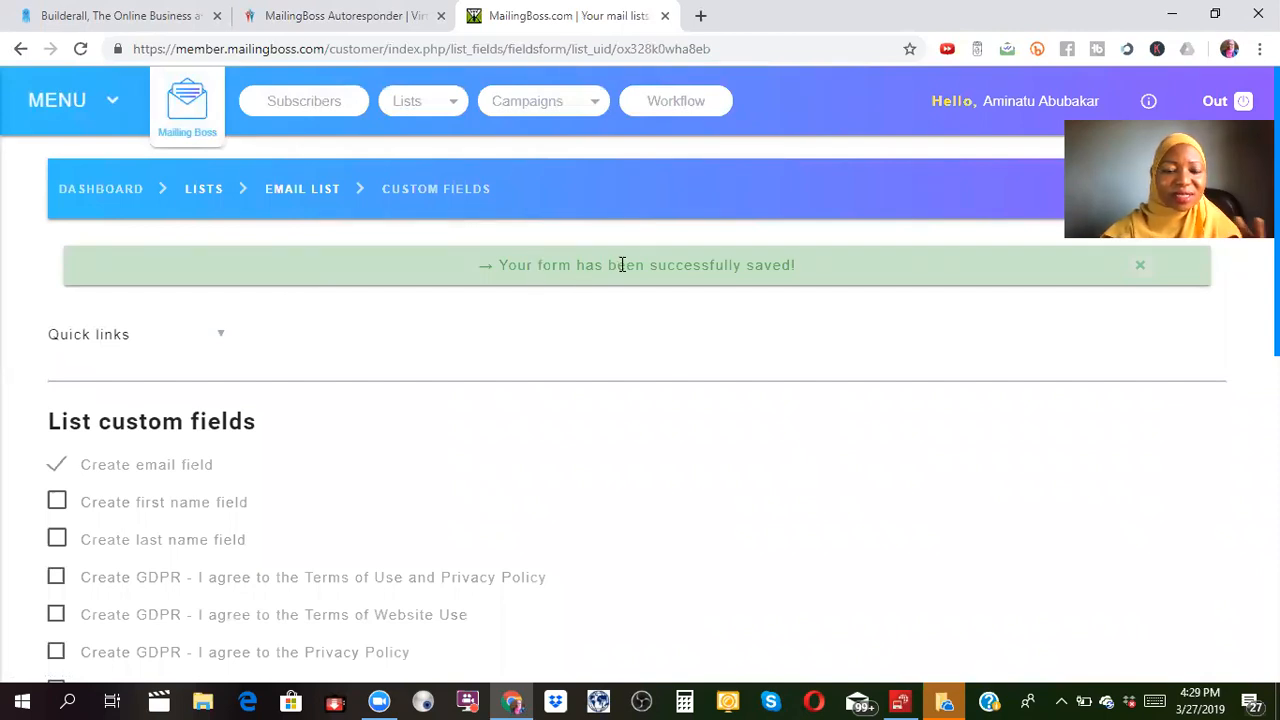
# Open the Workflow designer and drag a List element onto the canvas.
pyautogui.click(690, 107)
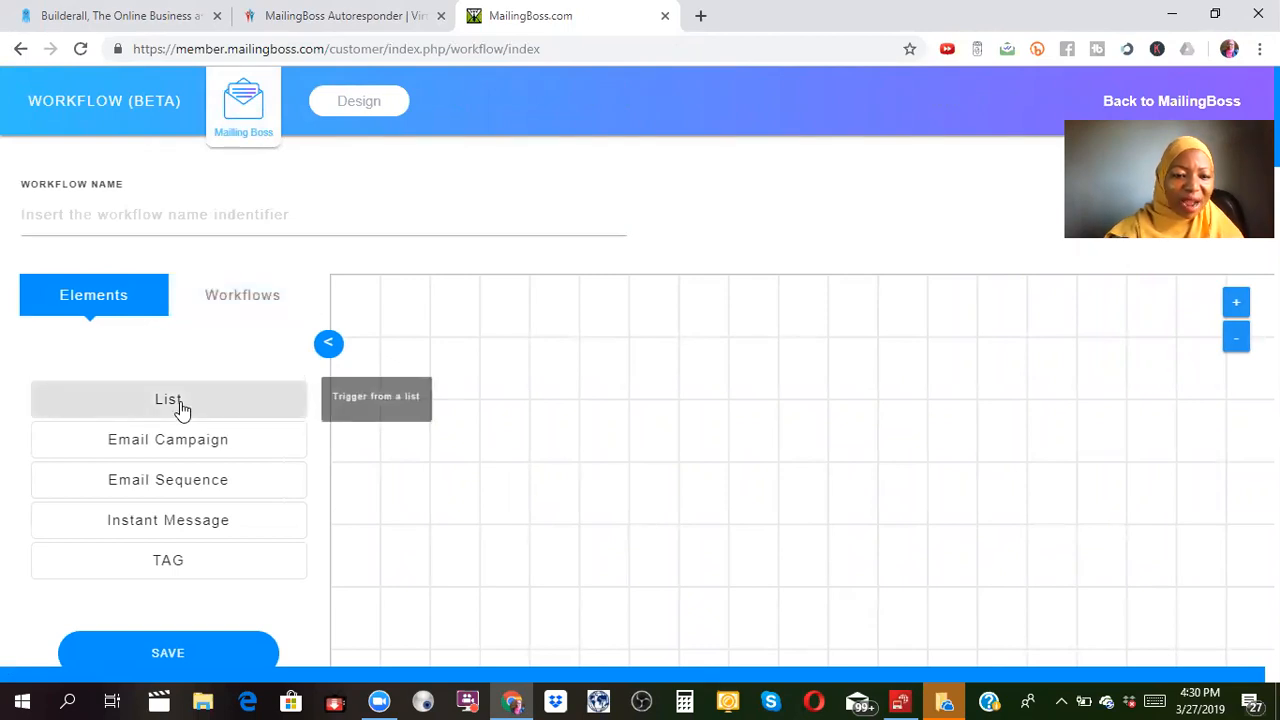
pyautogui.moveTo(182, 408); pyautogui.dragTo(561, 341)
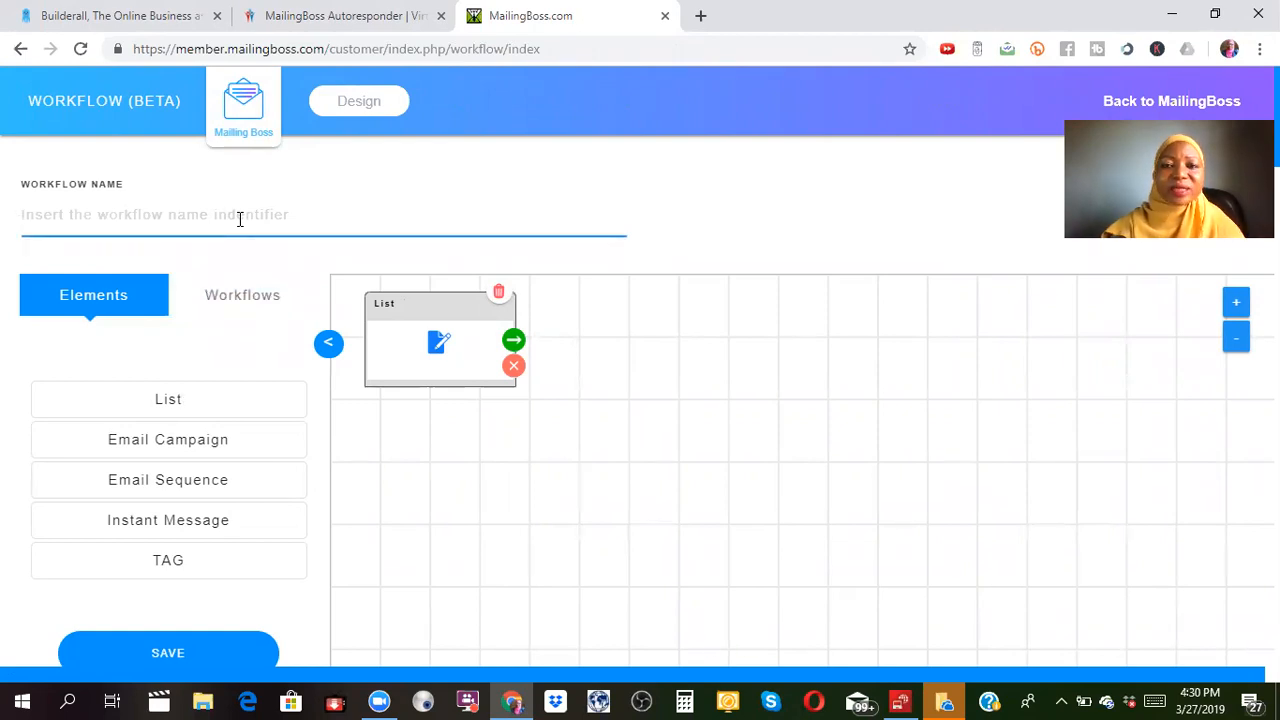
# Name the workflow 'email list workfow', fixing the typo, and save it.
pyautogui.write('ema')
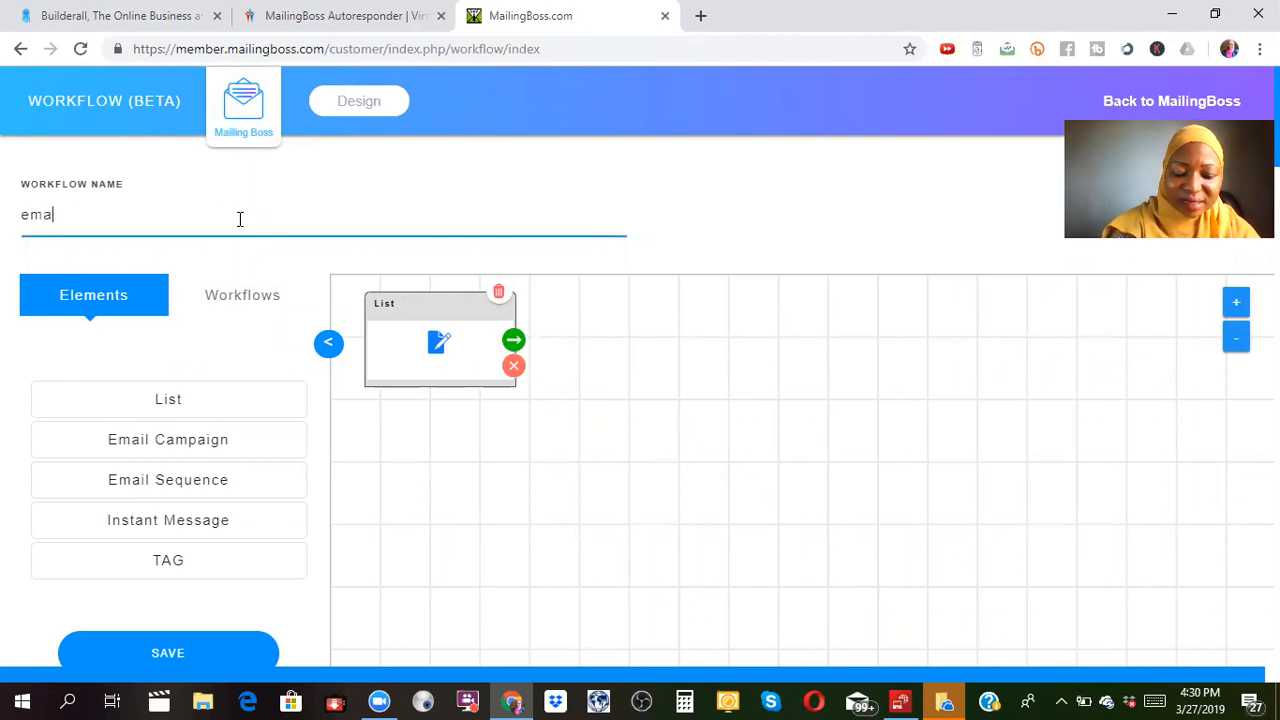
pyautogui.write('il li')
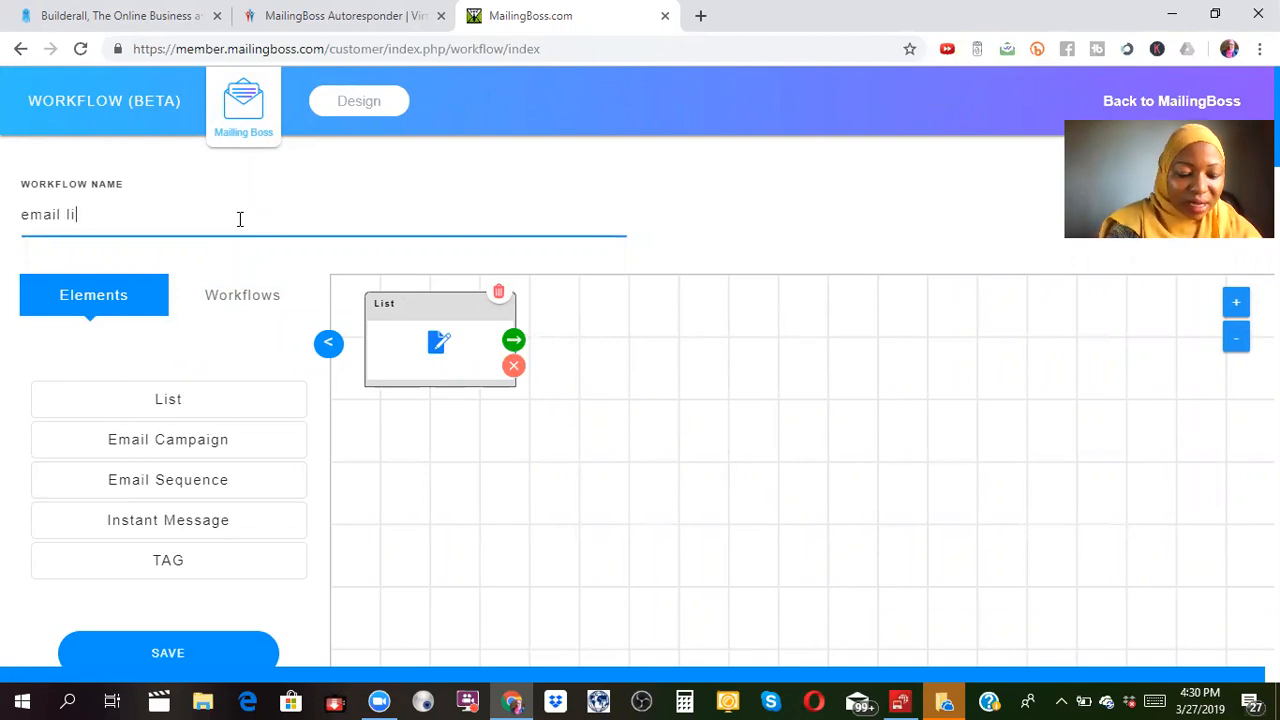
pyautogui.write('st w')
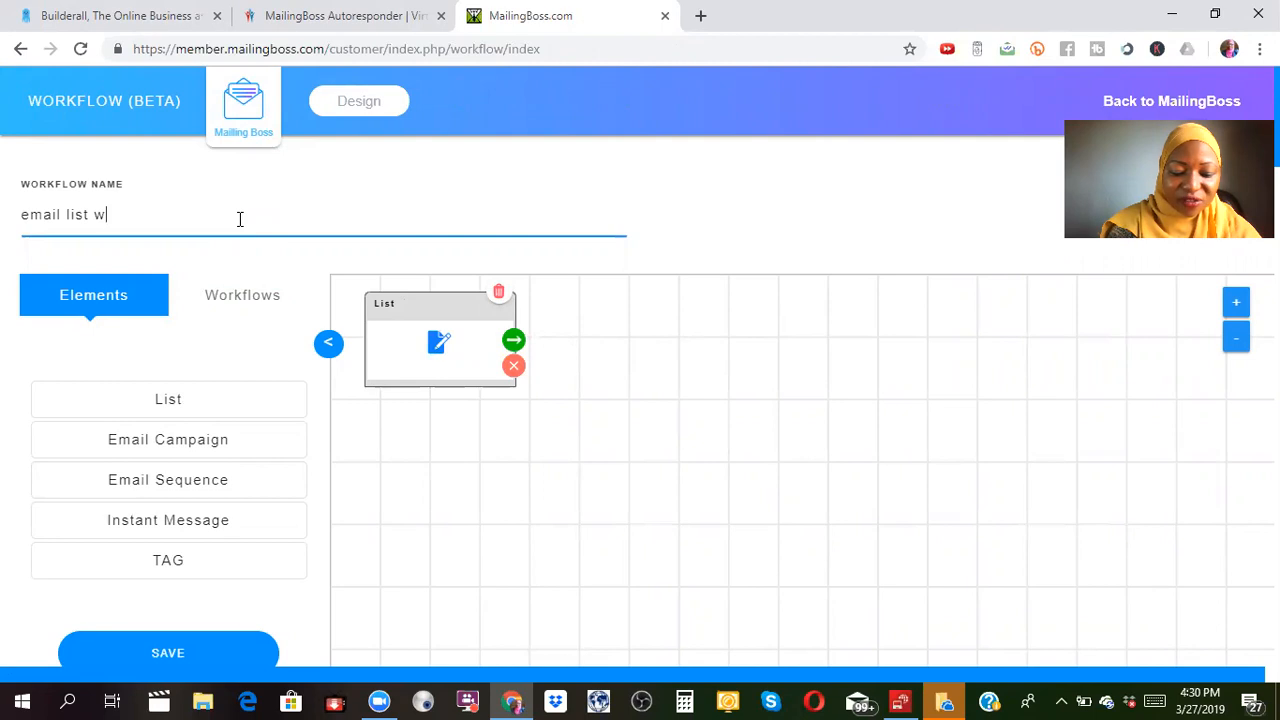
pyautogui.write('orklow')
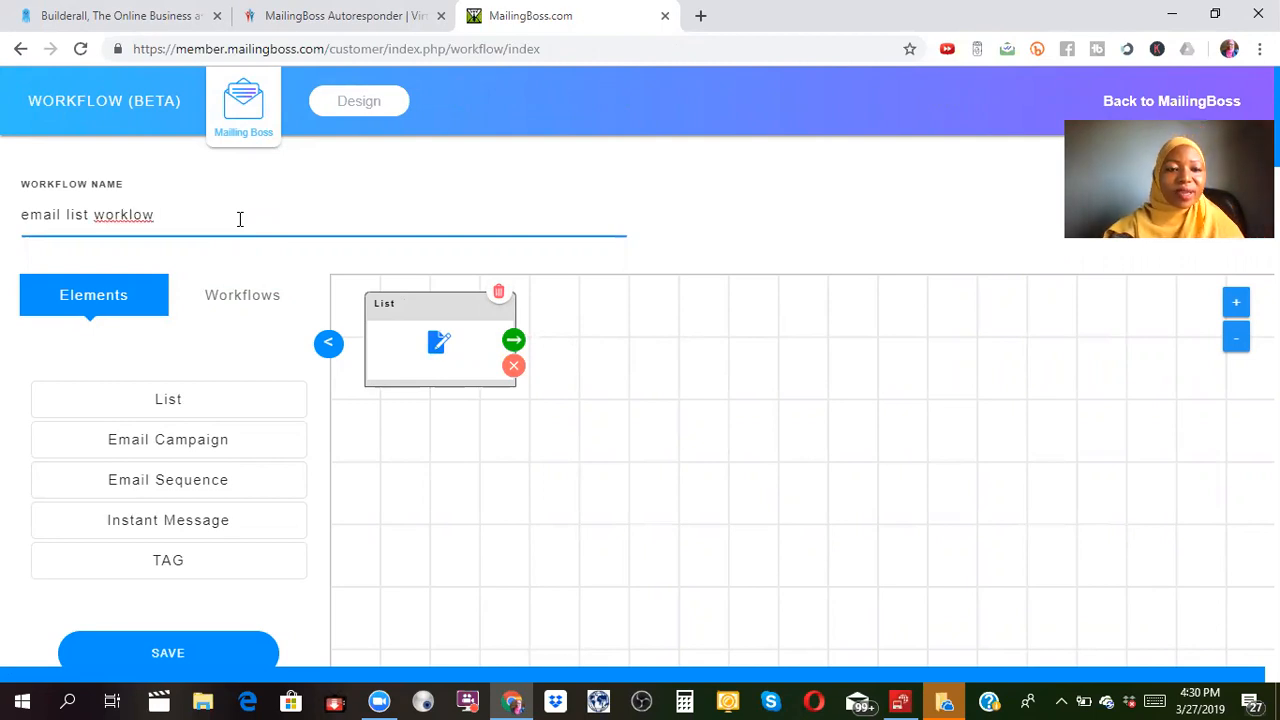
pyautogui.click(133, 217)
pyautogui.press('BackSpace')
pyautogui.write('f')
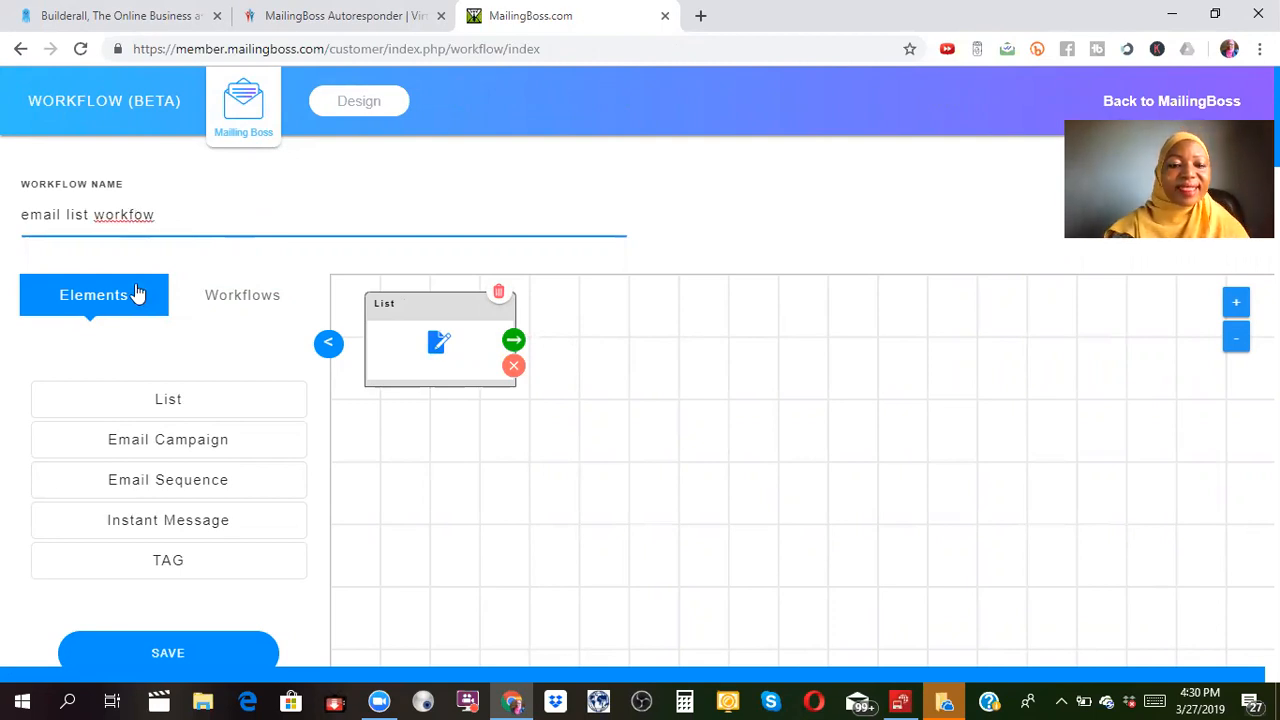
pyautogui.click(243, 310)
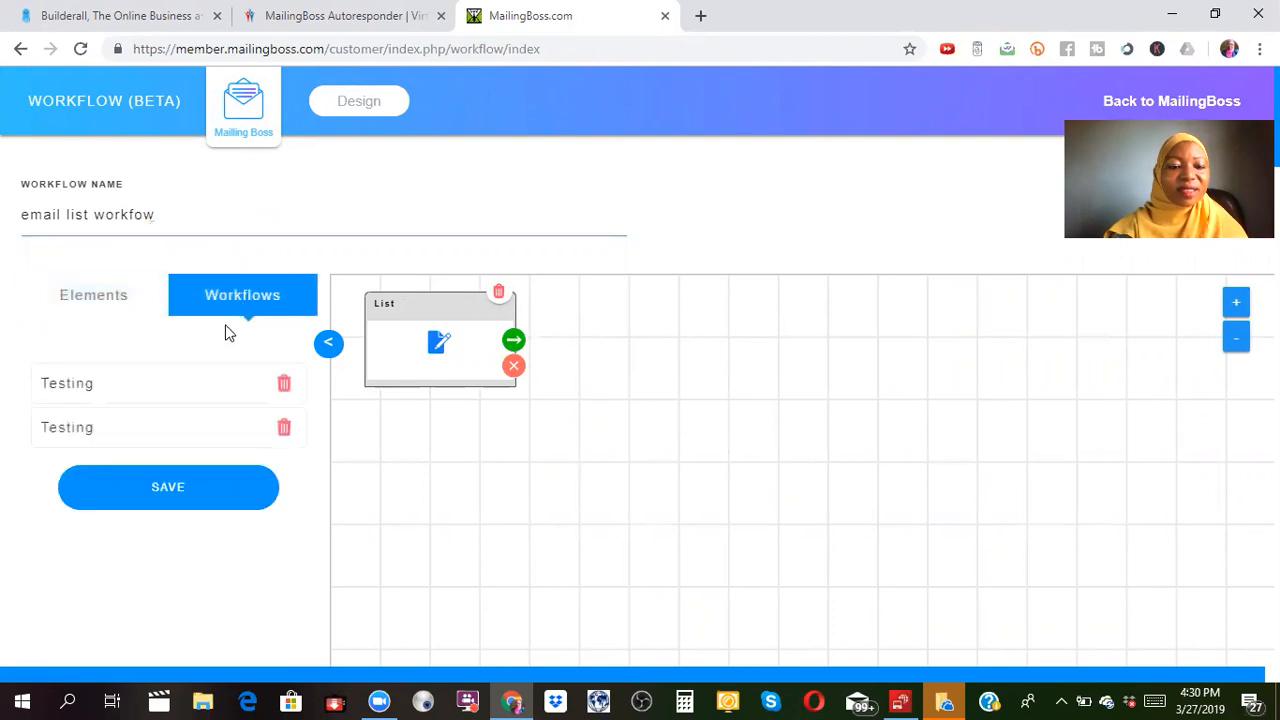
pyautogui.click(166, 488)
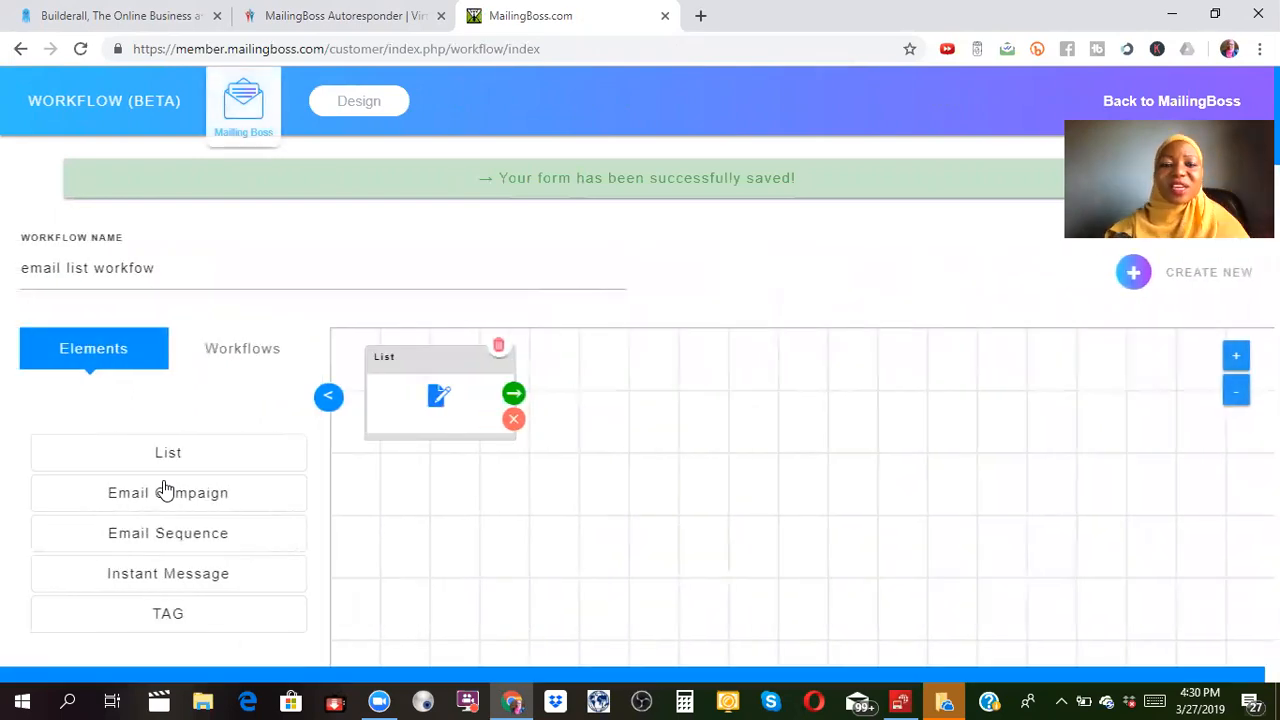
# Cancel the new-list dialog, assign the existing 'email list' to the List node, and open its fields.
pyautogui.click(437, 395)
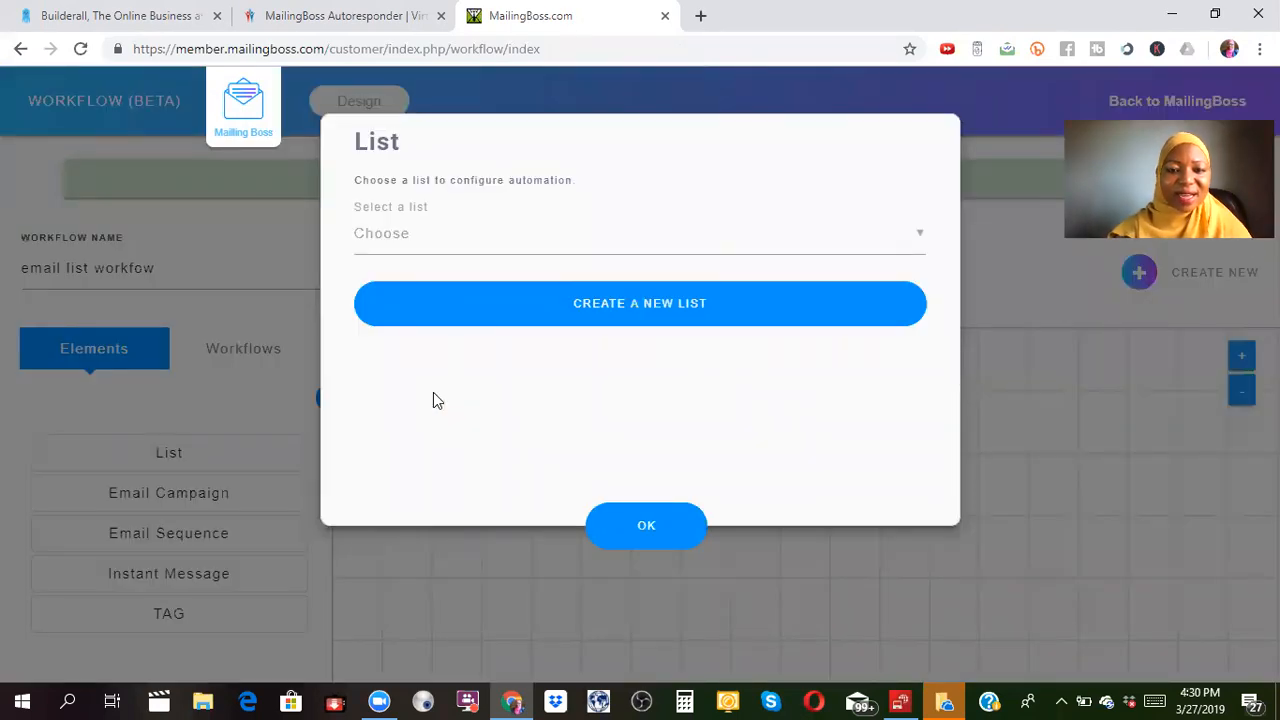
pyautogui.click(598, 302)
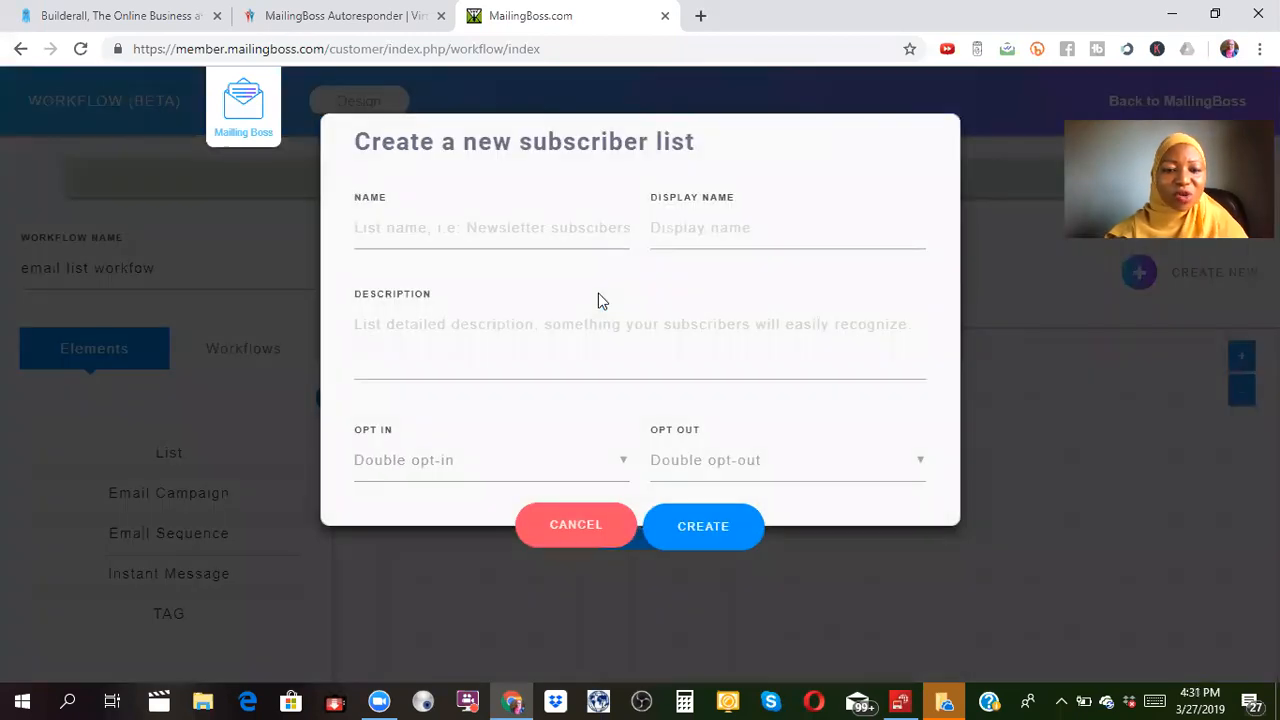
pyautogui.click(585, 525)
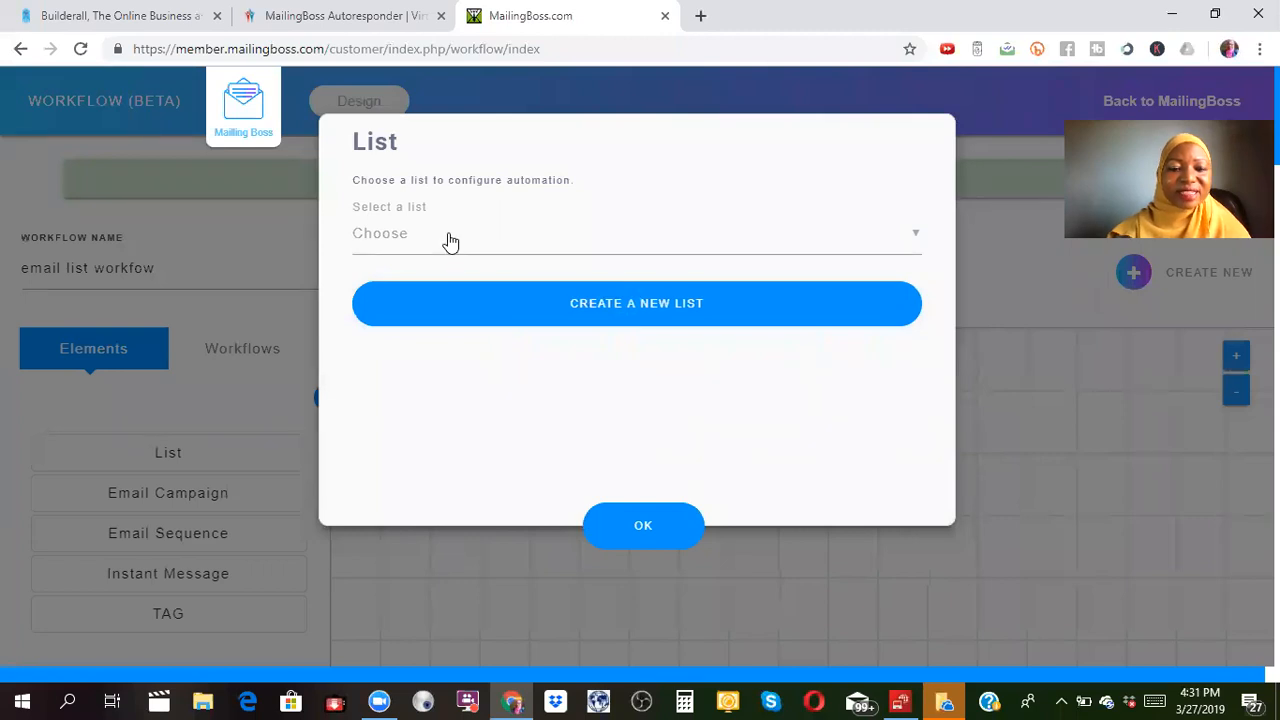
pyautogui.click(917, 240)
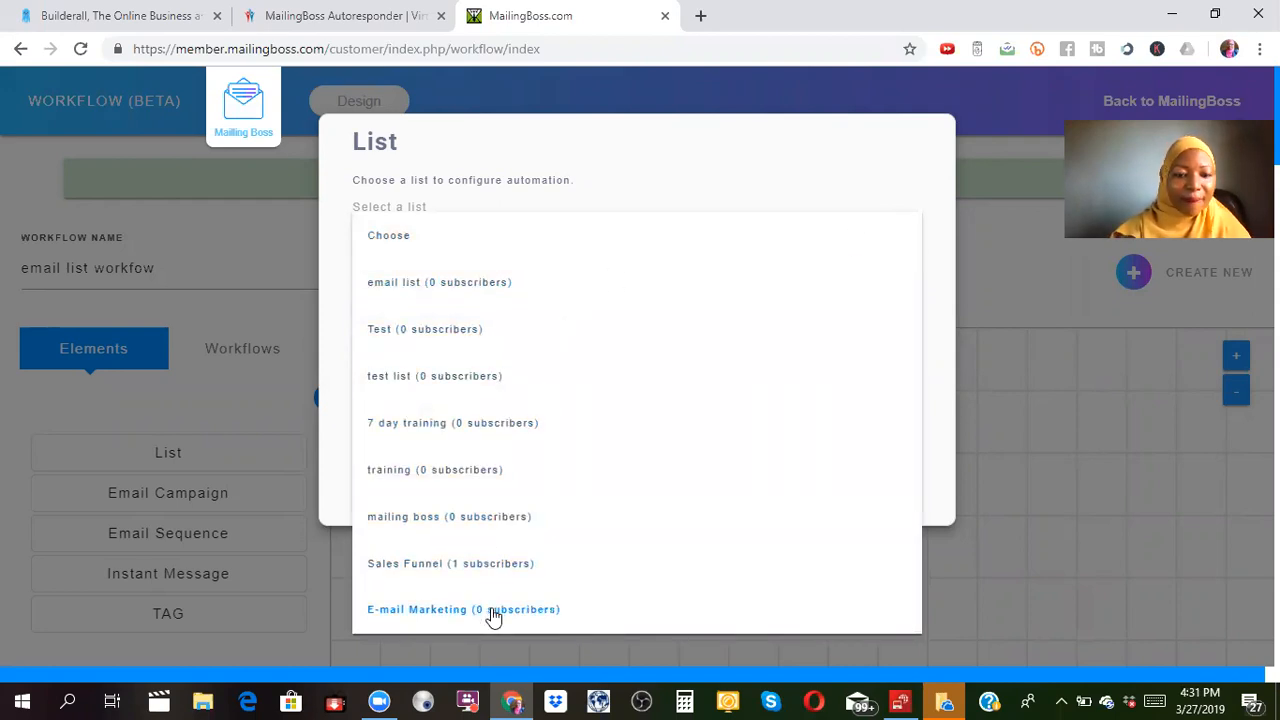
pyautogui.click(436, 283)
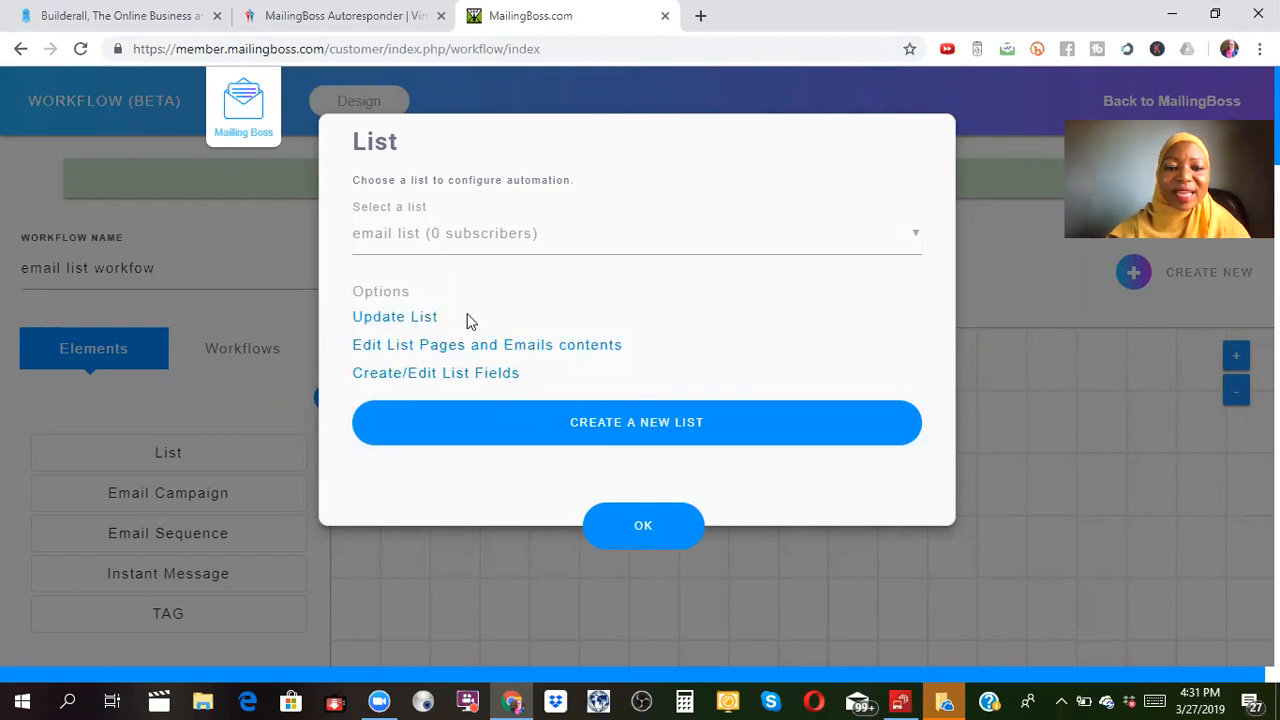
pyautogui.click(489, 380)
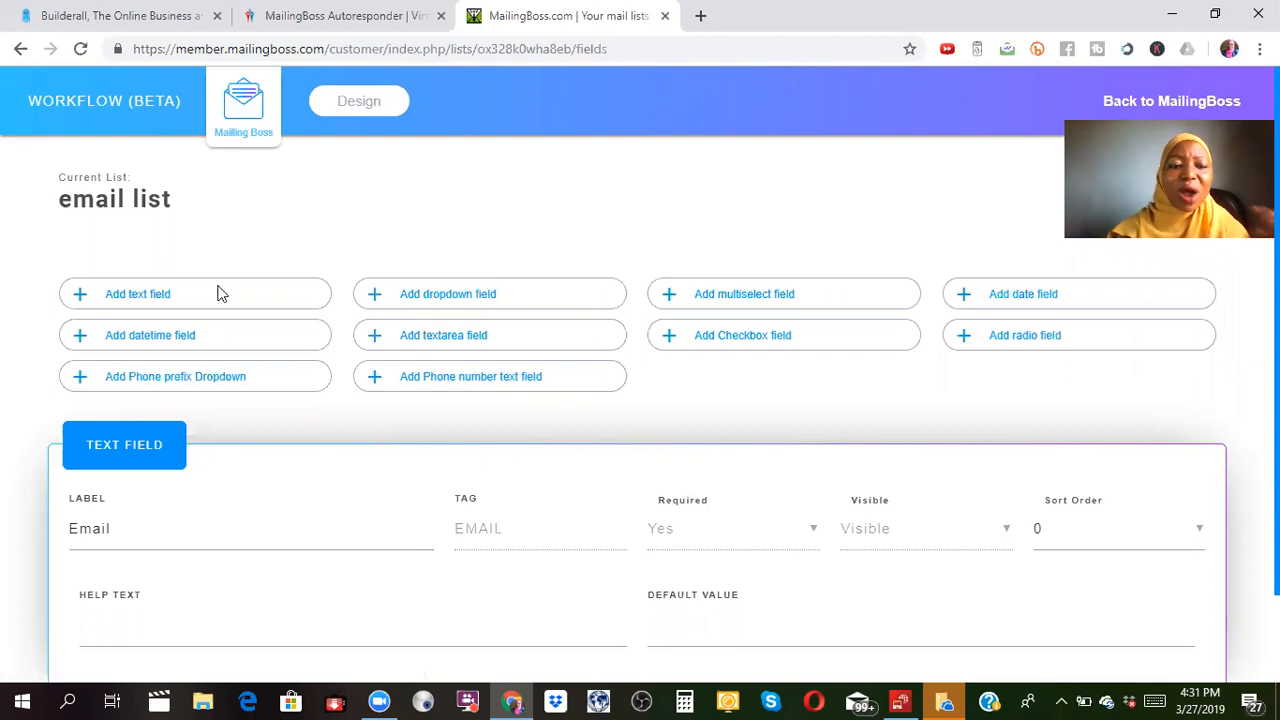
# Add a text field labelled 'First name' with tag 'FNAME'.
pyautogui.click(130, 296)
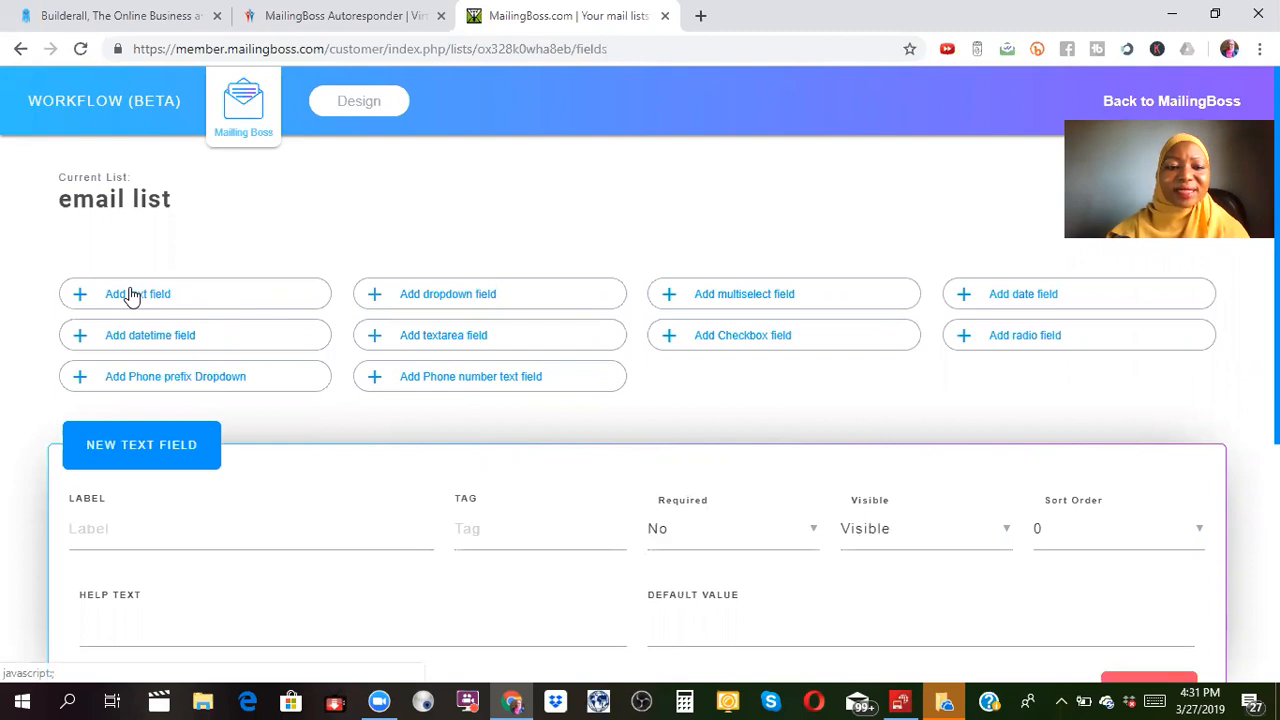
pyautogui.click(245, 533)
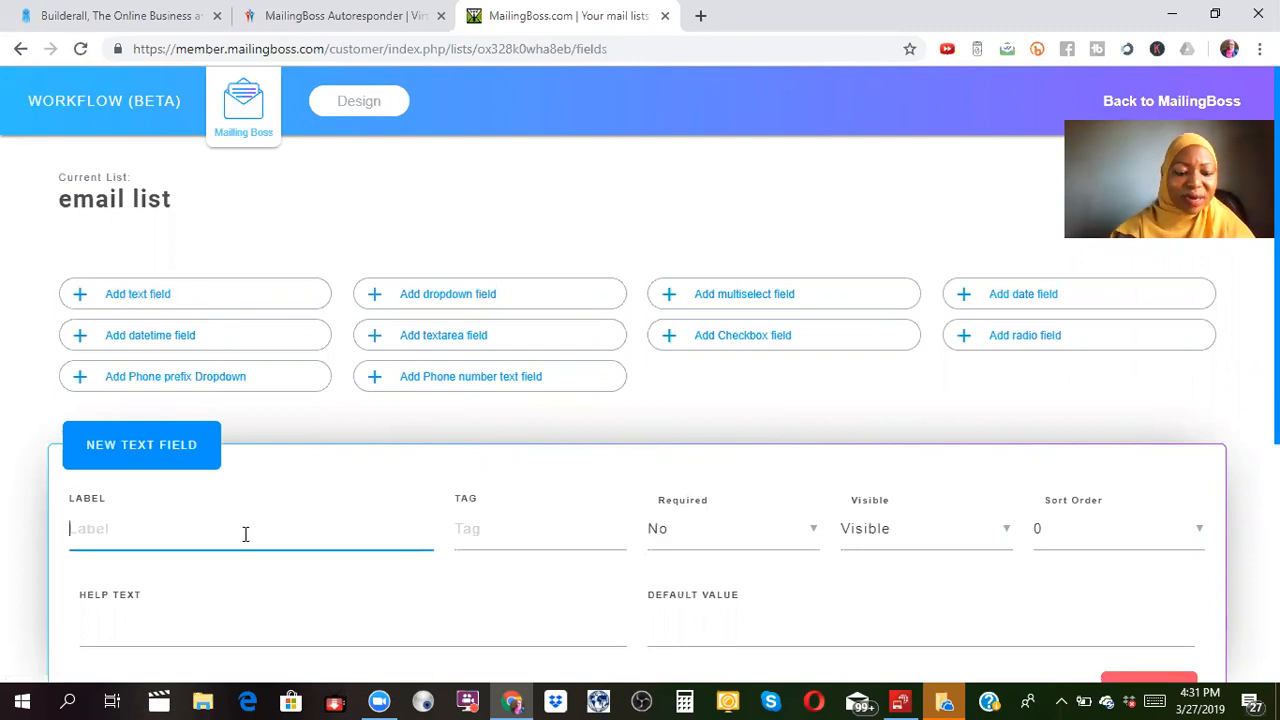
pyautogui.write('Ma')
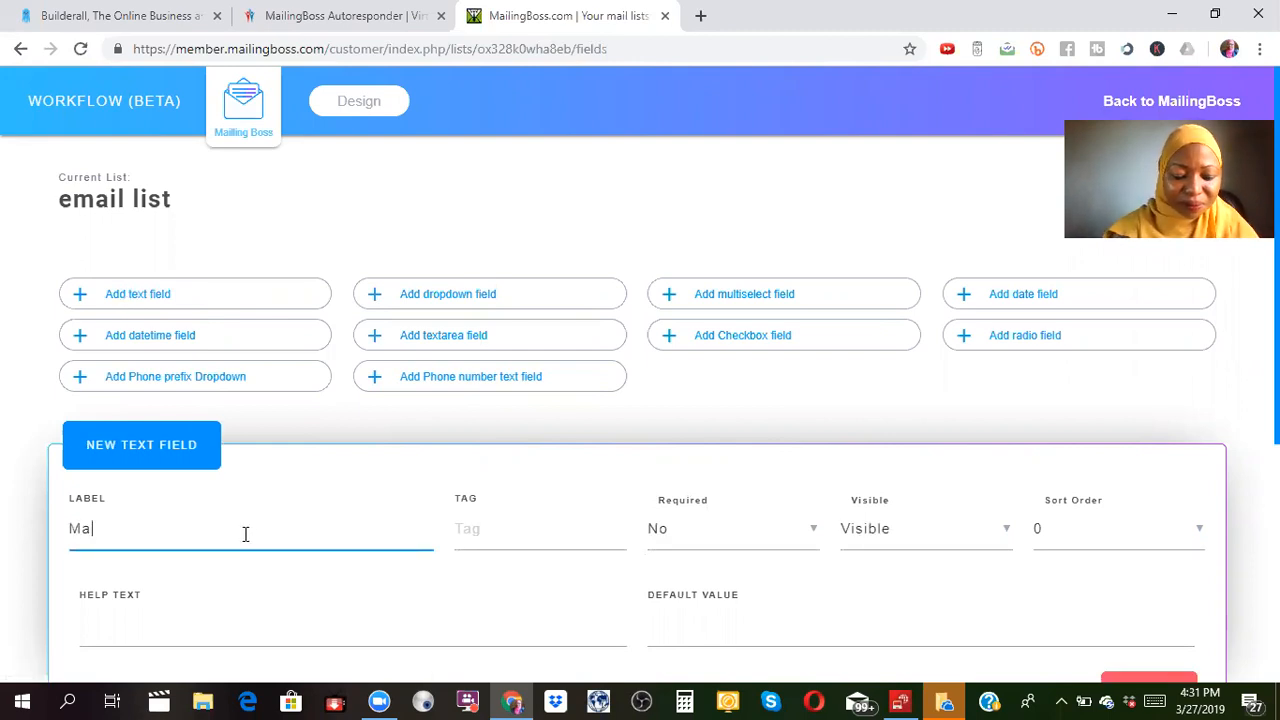
pyautogui.press('BackSpace')
pyautogui.press('BackSpace')
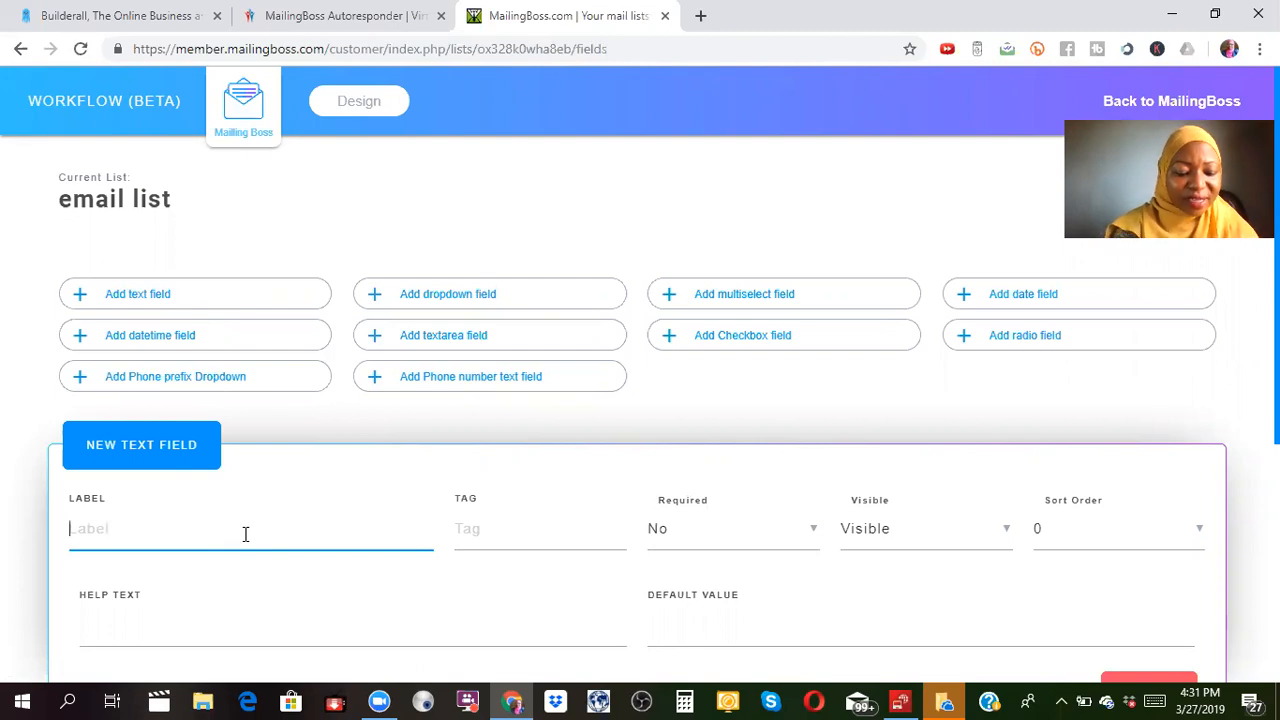
pyautogui.write('Fis')
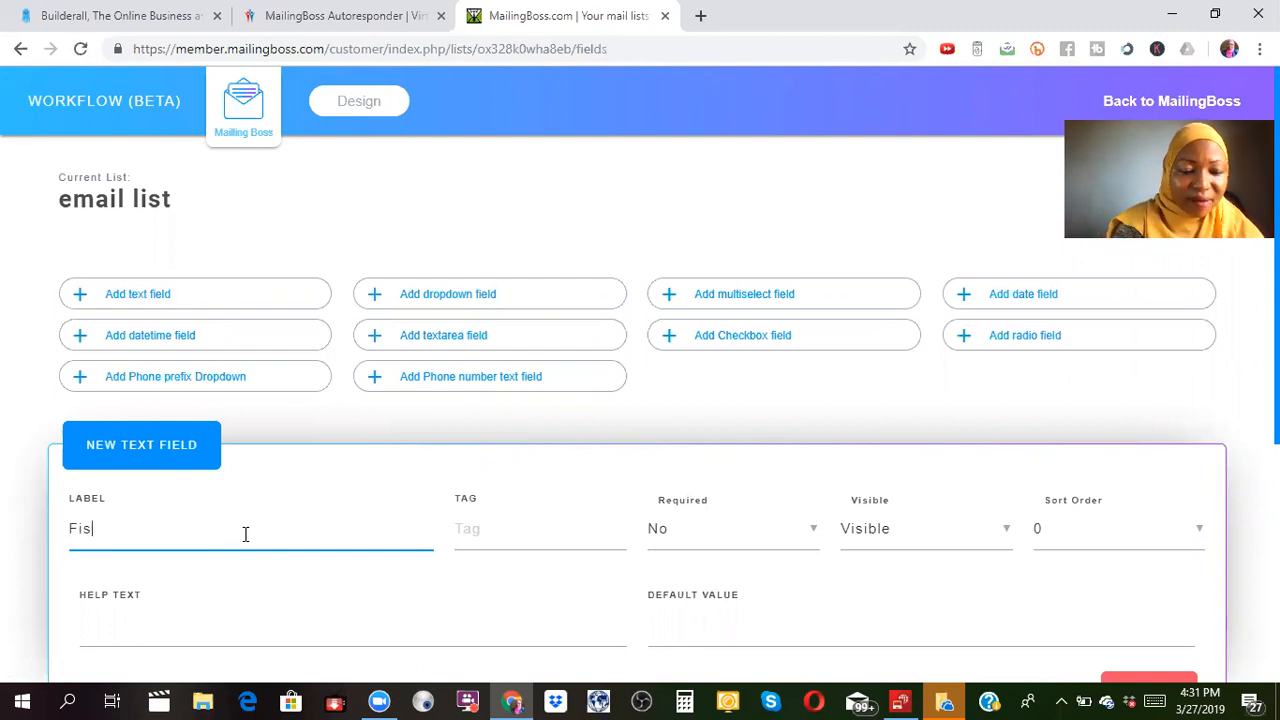
pyautogui.press('BackSpace')
pyautogui.write('r')
pyautogui.press('BackSpace')
pyautogui.write('rst n')
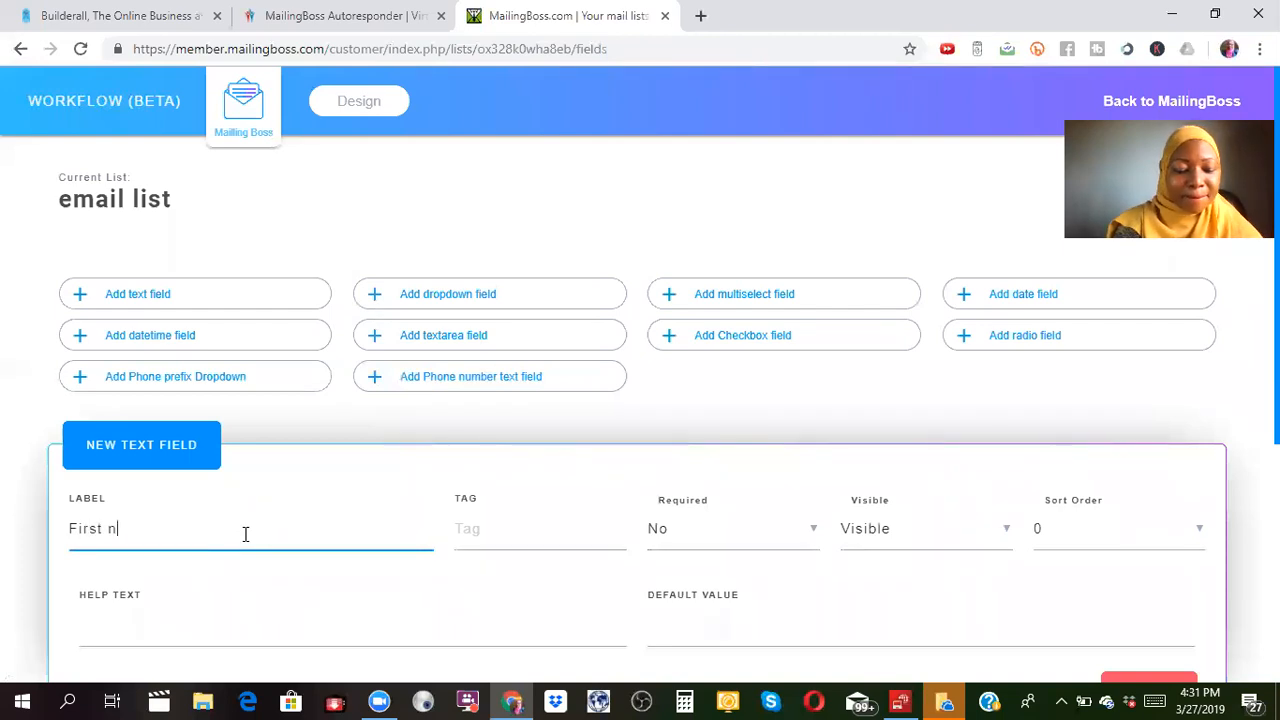
pyautogui.write('ame')
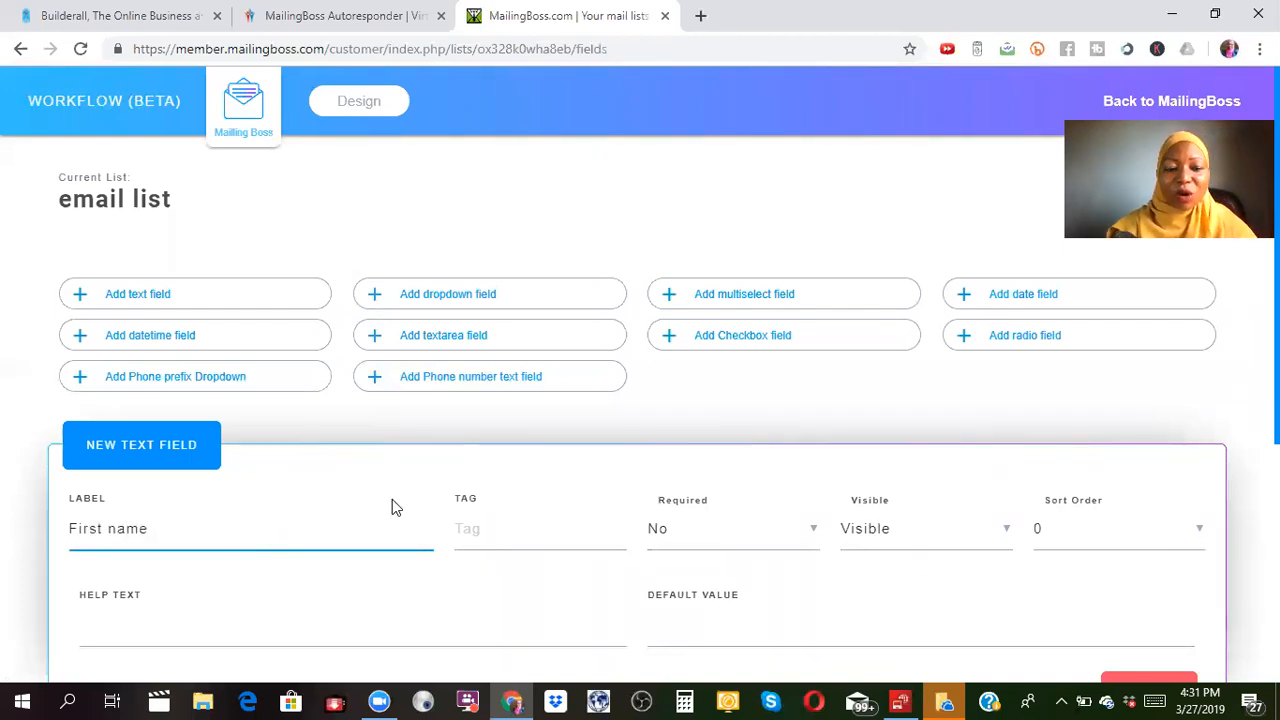
pyautogui.click(551, 534)
pyautogui.write('F')
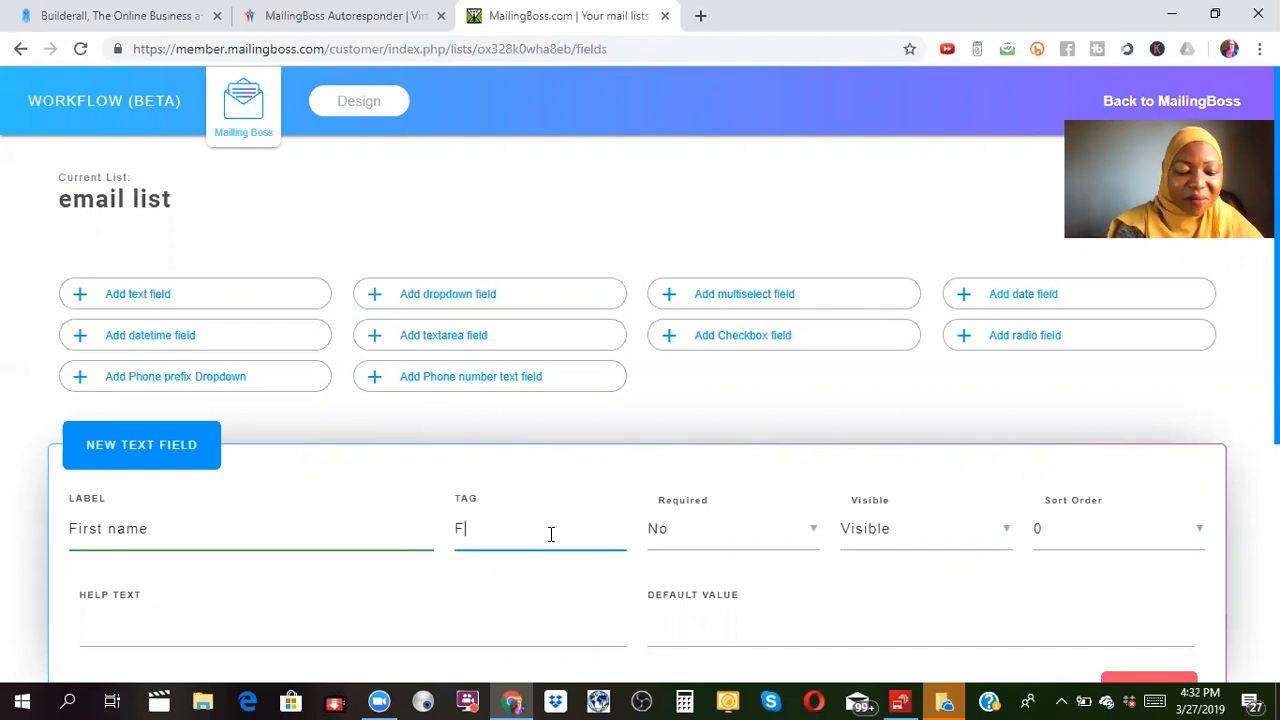
pyautogui.write('NAME')
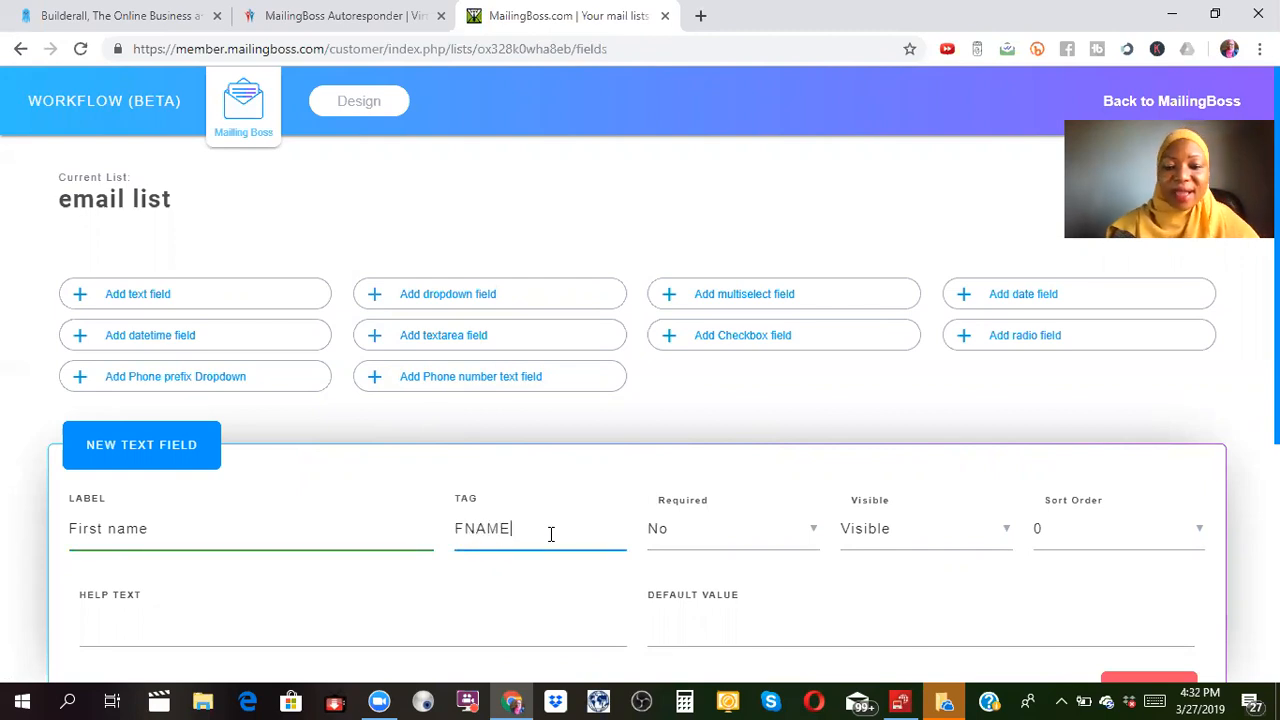
# Make First name required and give it sort order 1.
pyautogui.click(815, 535)
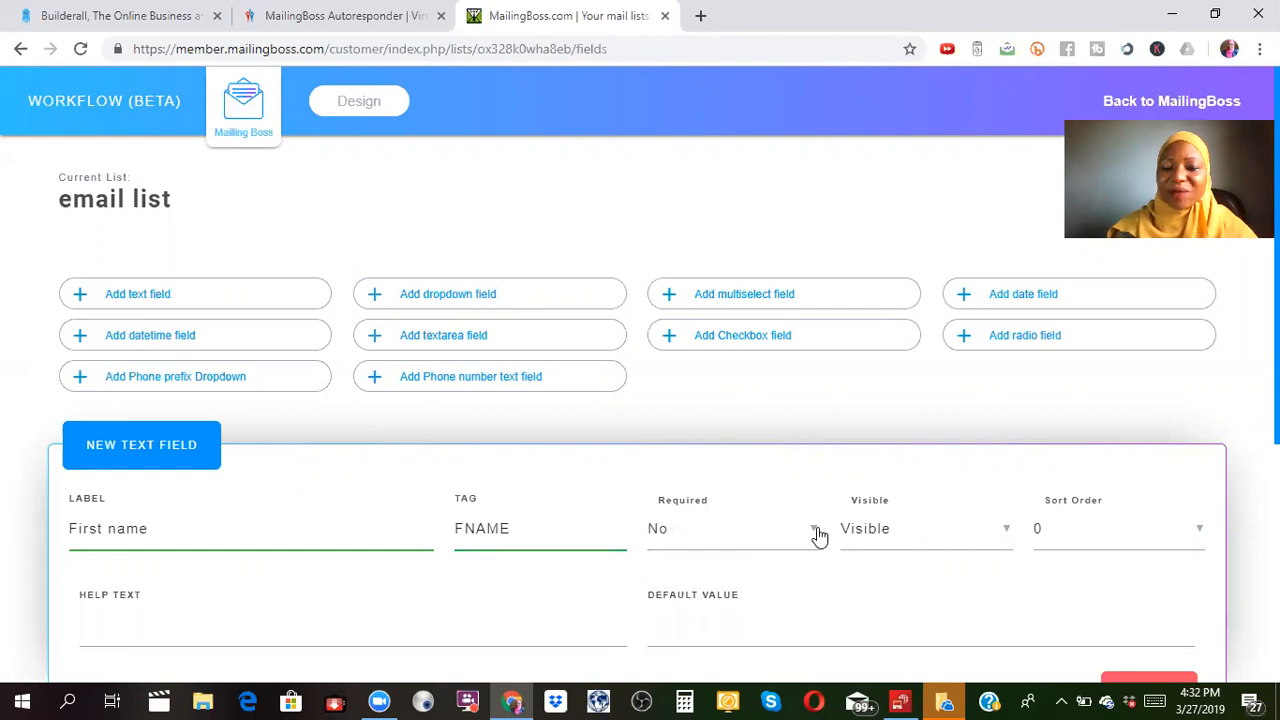
pyautogui.click(819, 536)
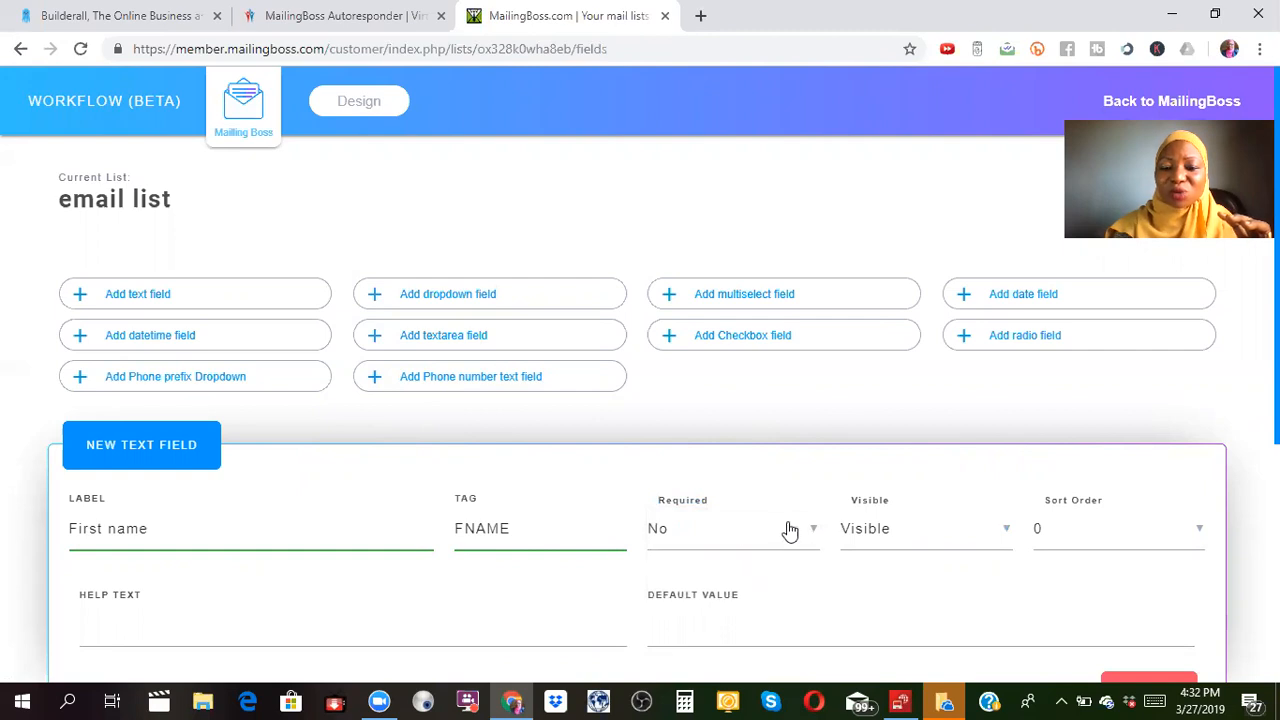
pyautogui.click(815, 535)
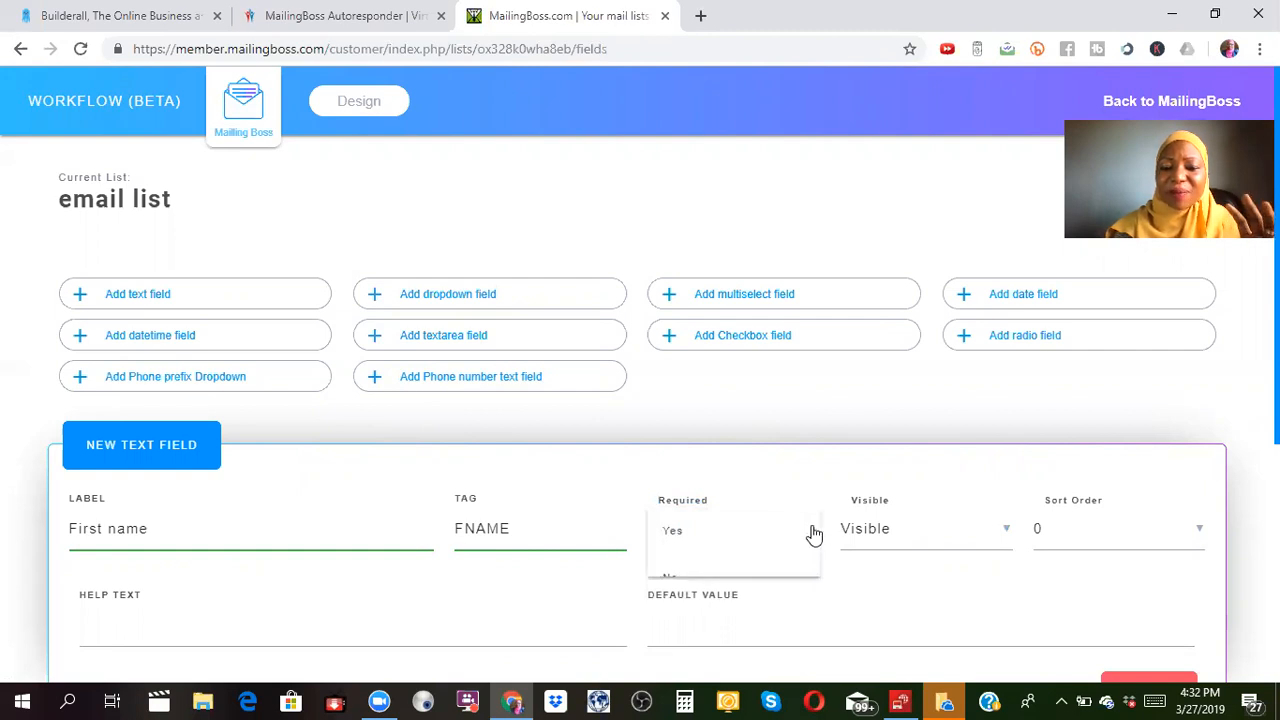
pyautogui.click(703, 533)
pyautogui.click(1008, 535)
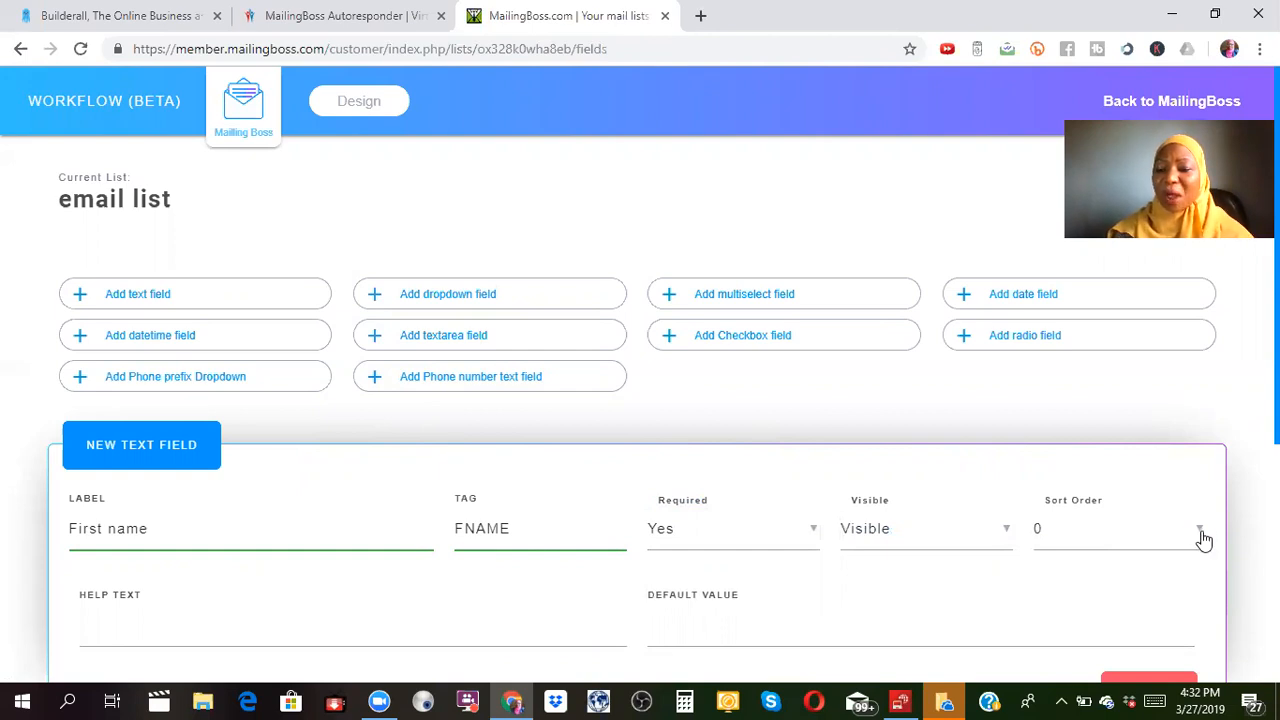
pyautogui.click(1200, 536)
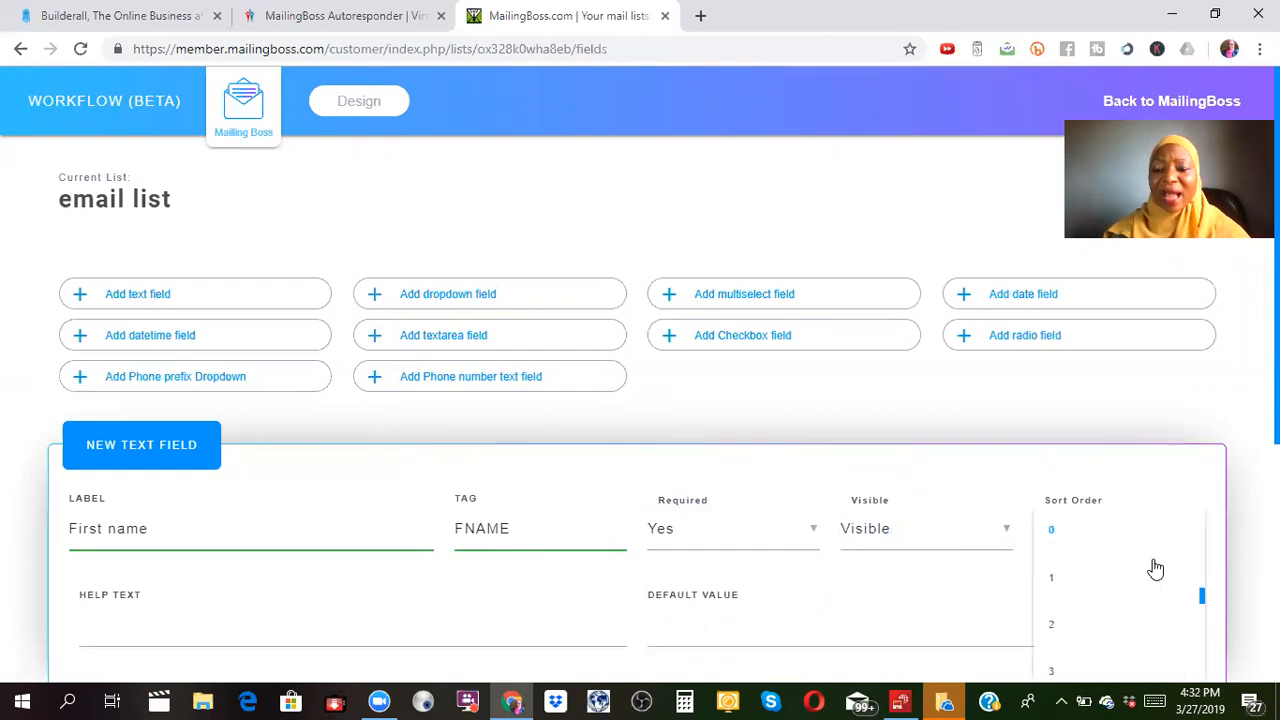
pyautogui.click(1056, 580)
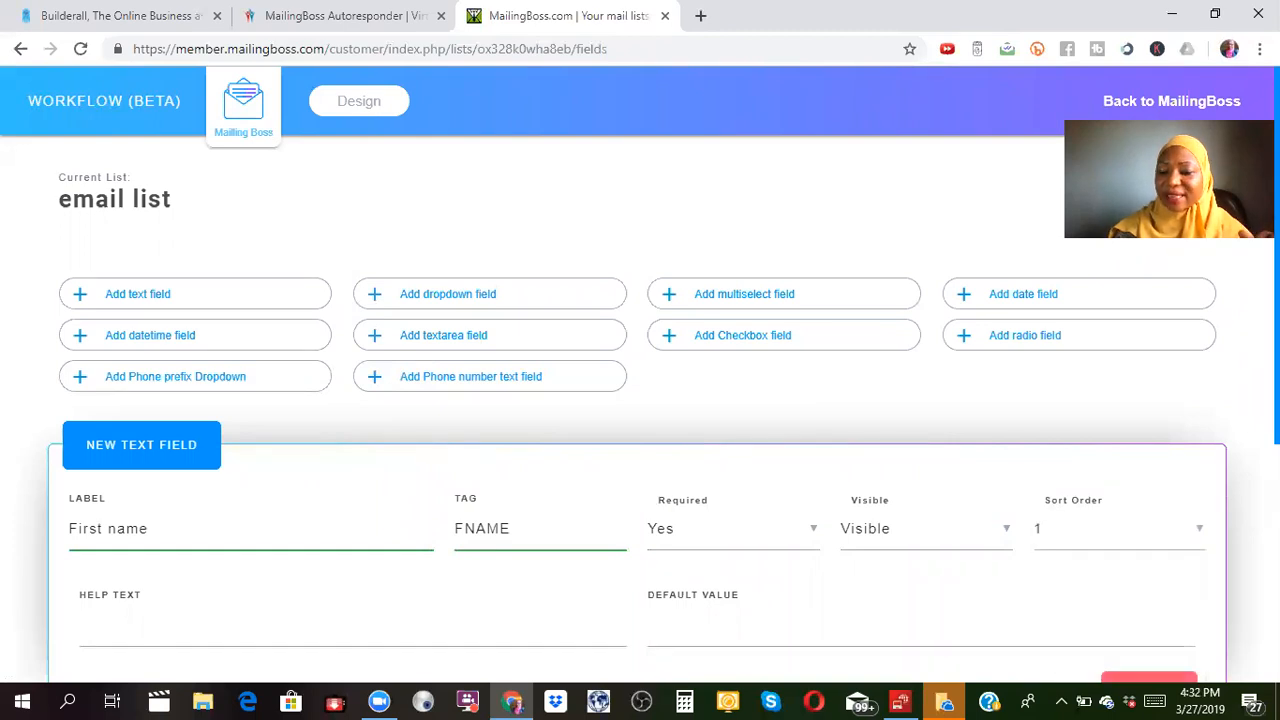
# Set the Email field's sort order to 2 and save the list fields.
pyautogui.scroll(-4, 1100, 521)
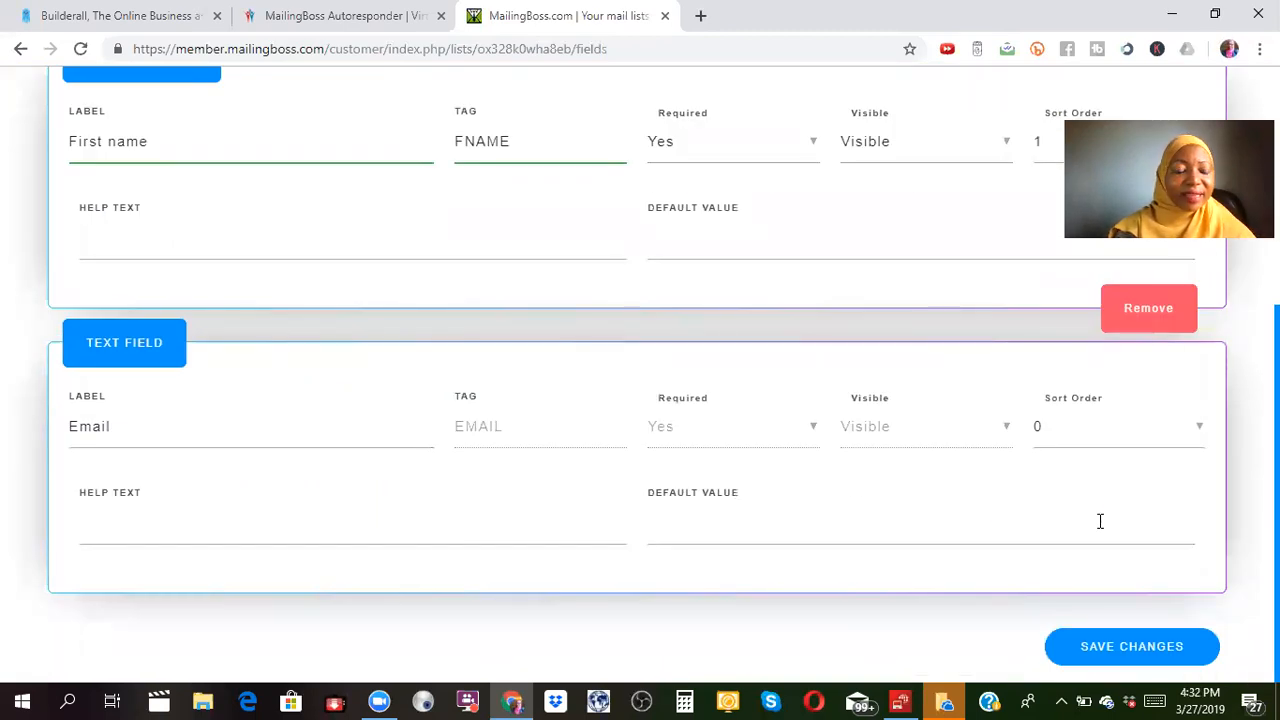
pyautogui.click(1198, 432)
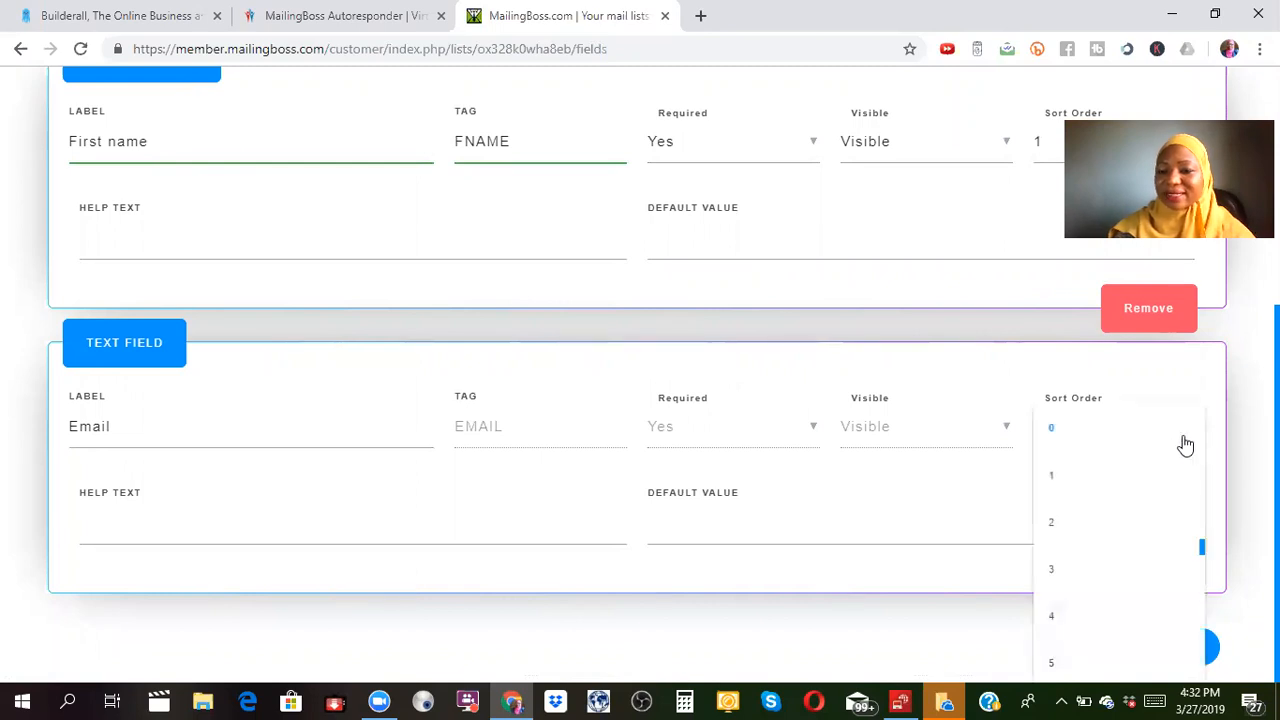
pyautogui.click(1074, 527)
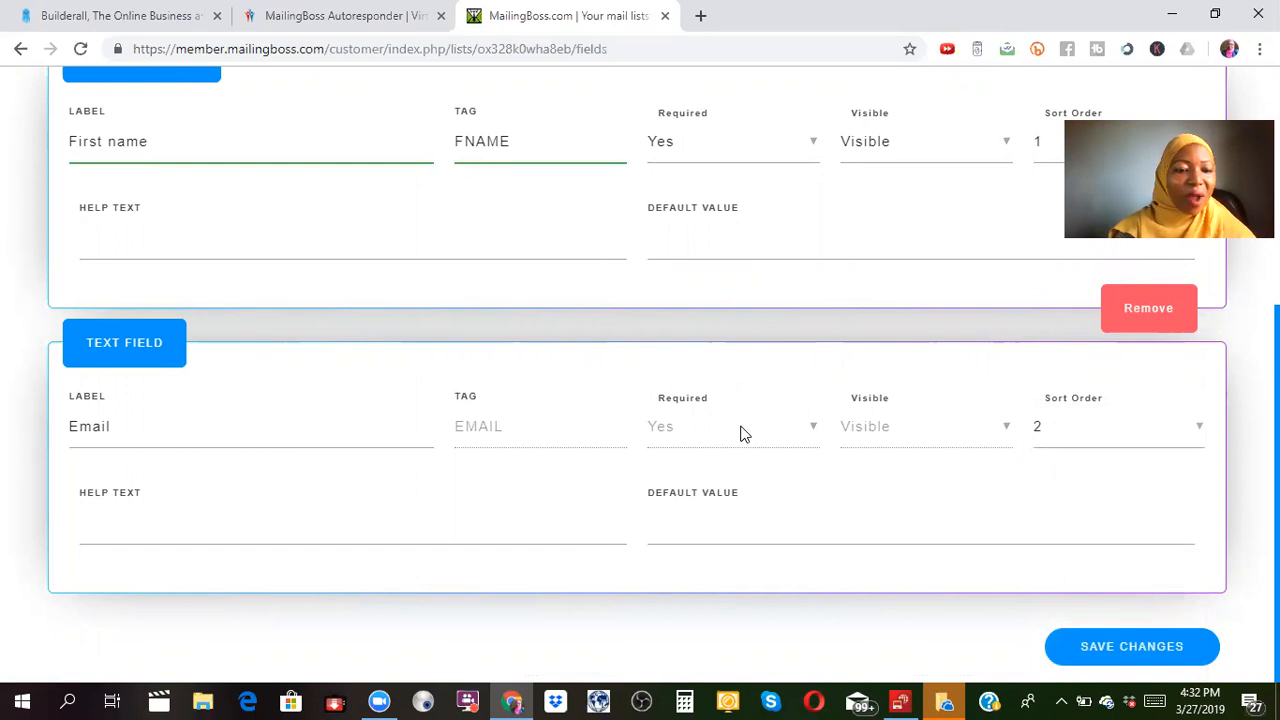
pyautogui.rightClick(1149, 654)
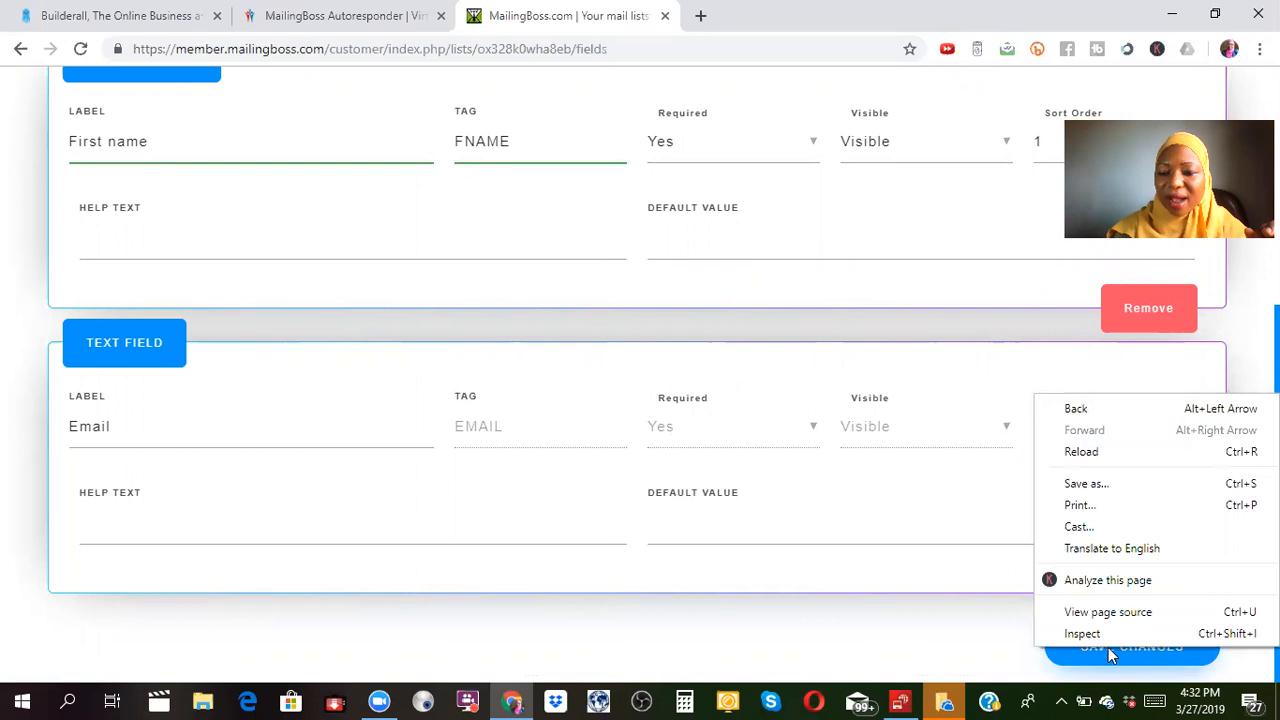
pyautogui.click(1108, 654)
pyautogui.click(1108, 652)
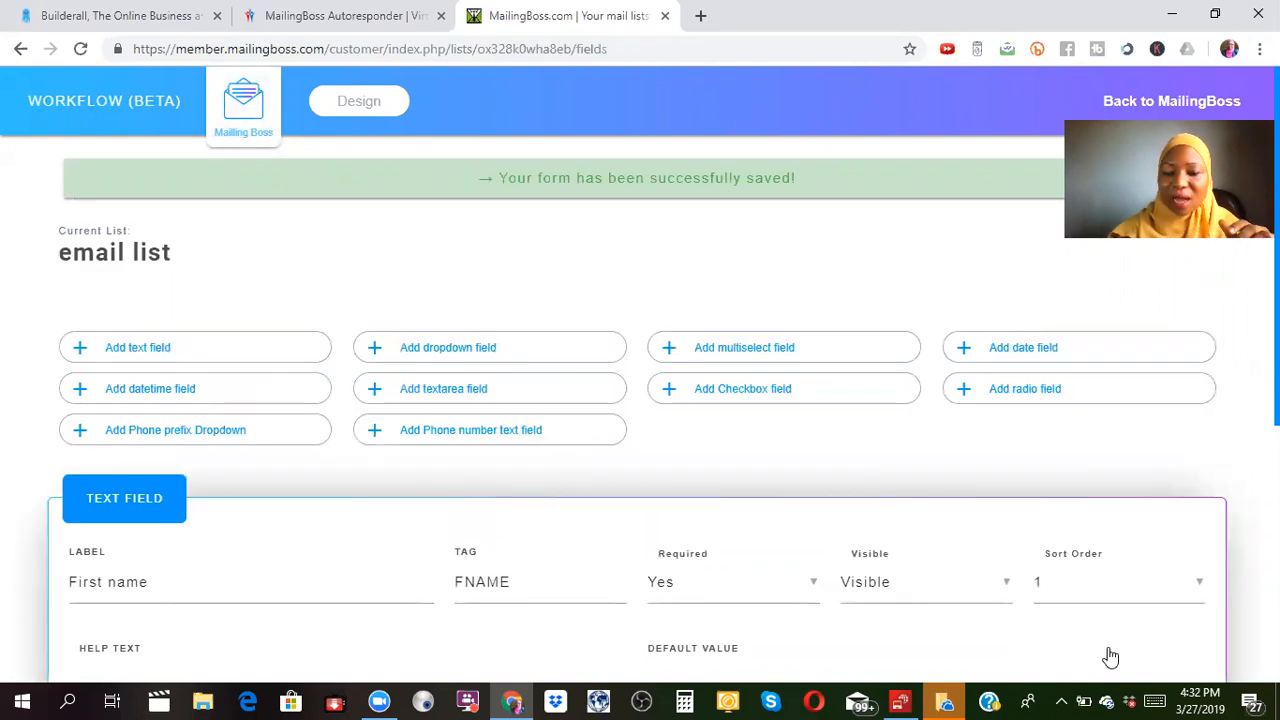
# Add an Insert TAG value action after the email list with new tag 'Test'.
pyautogui.click(362, 104)
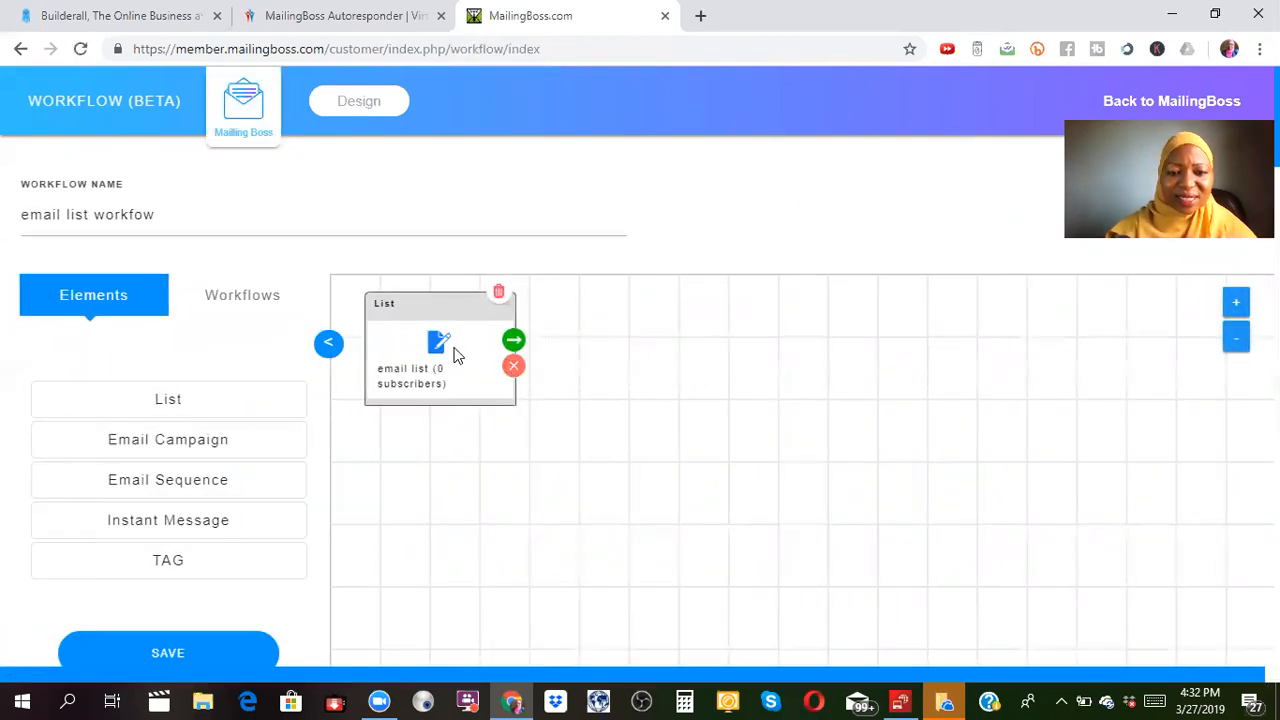
pyautogui.click(513, 341)
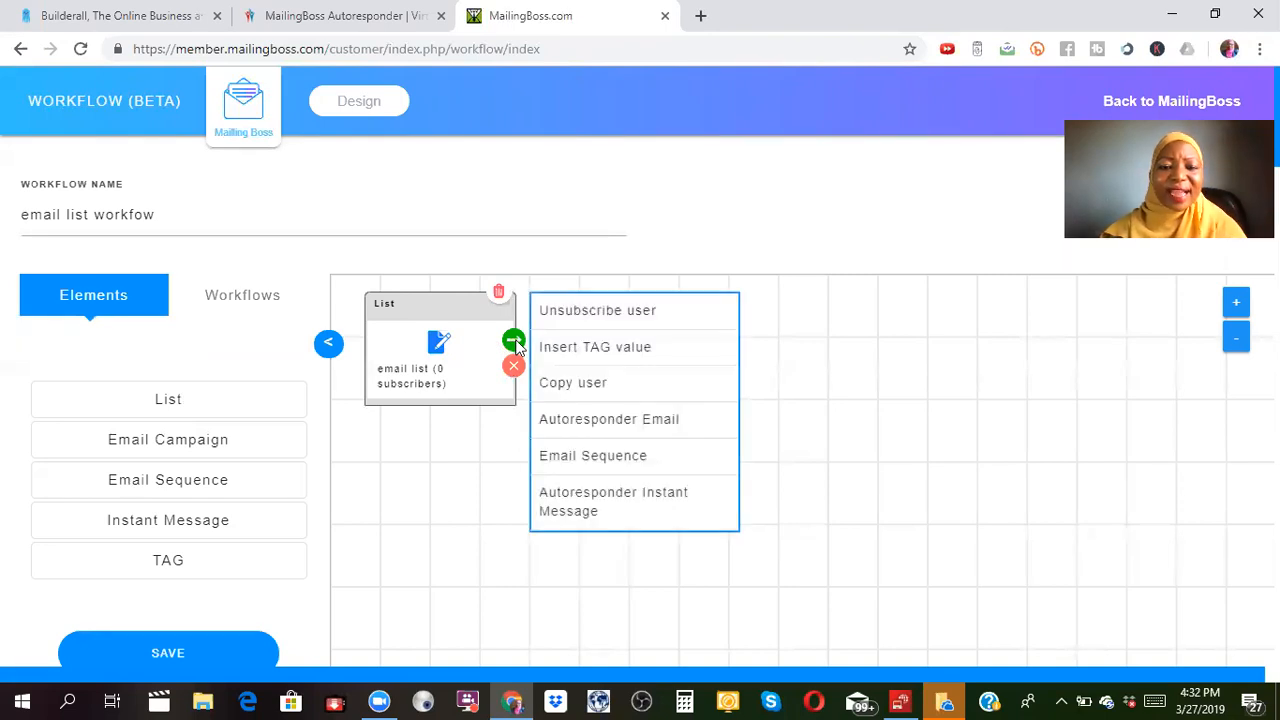
pyautogui.click(598, 350)
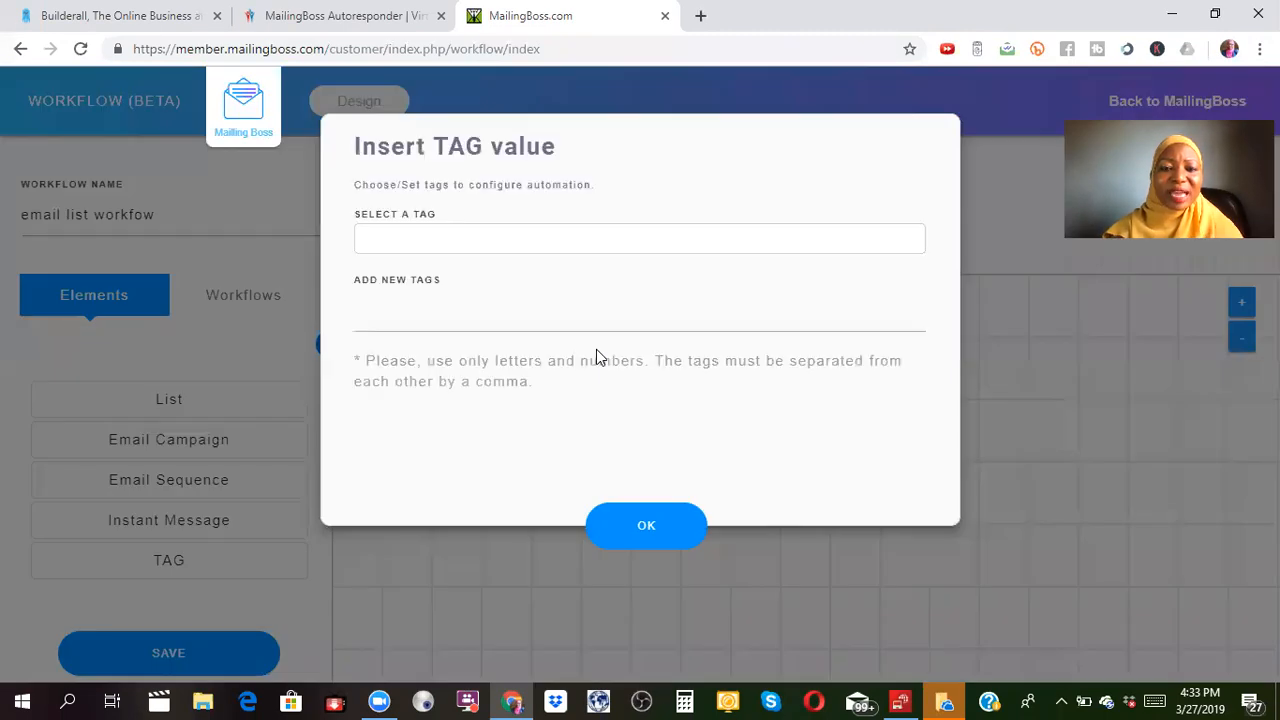
pyautogui.click(555, 300)
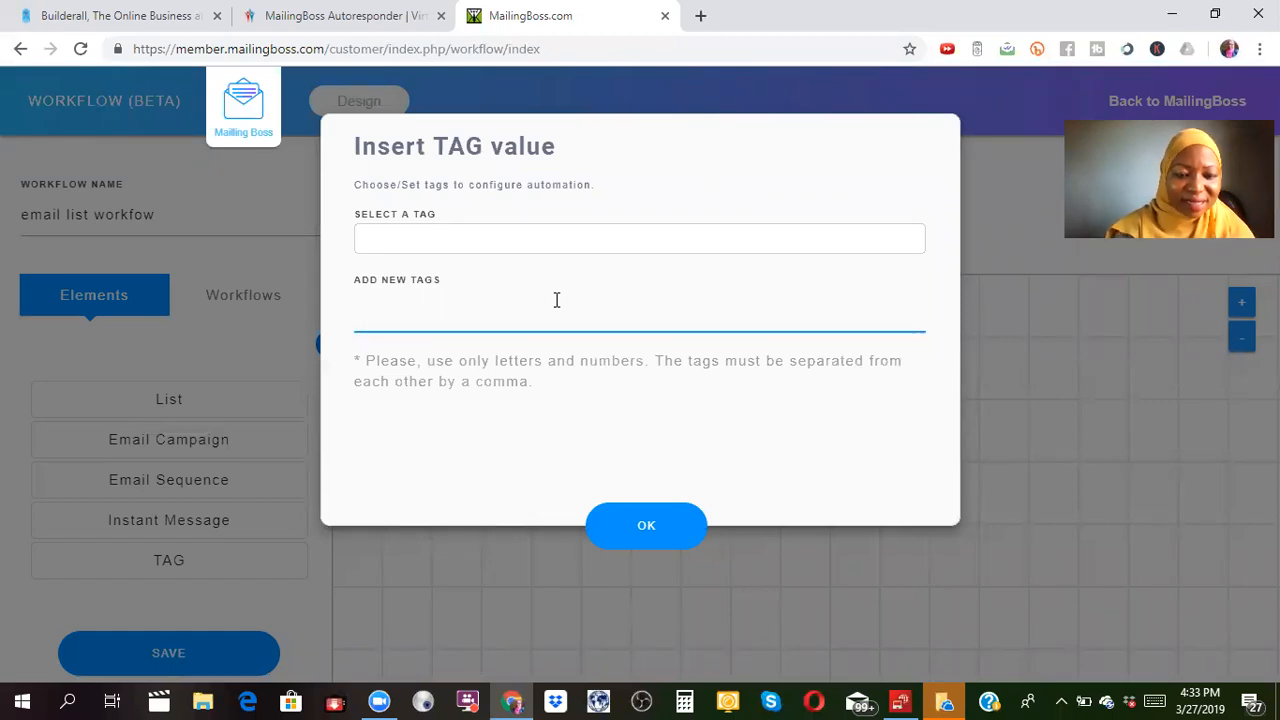
pyautogui.write('Test')
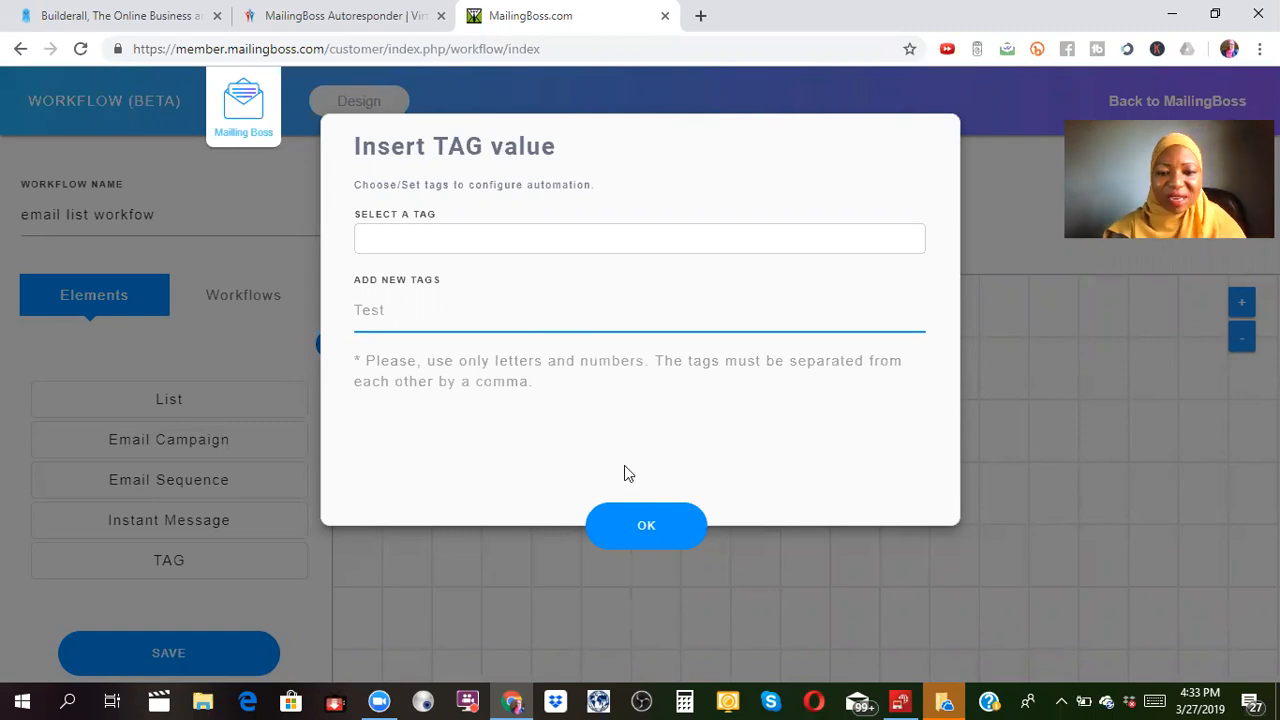
pyautogui.click(646, 527)
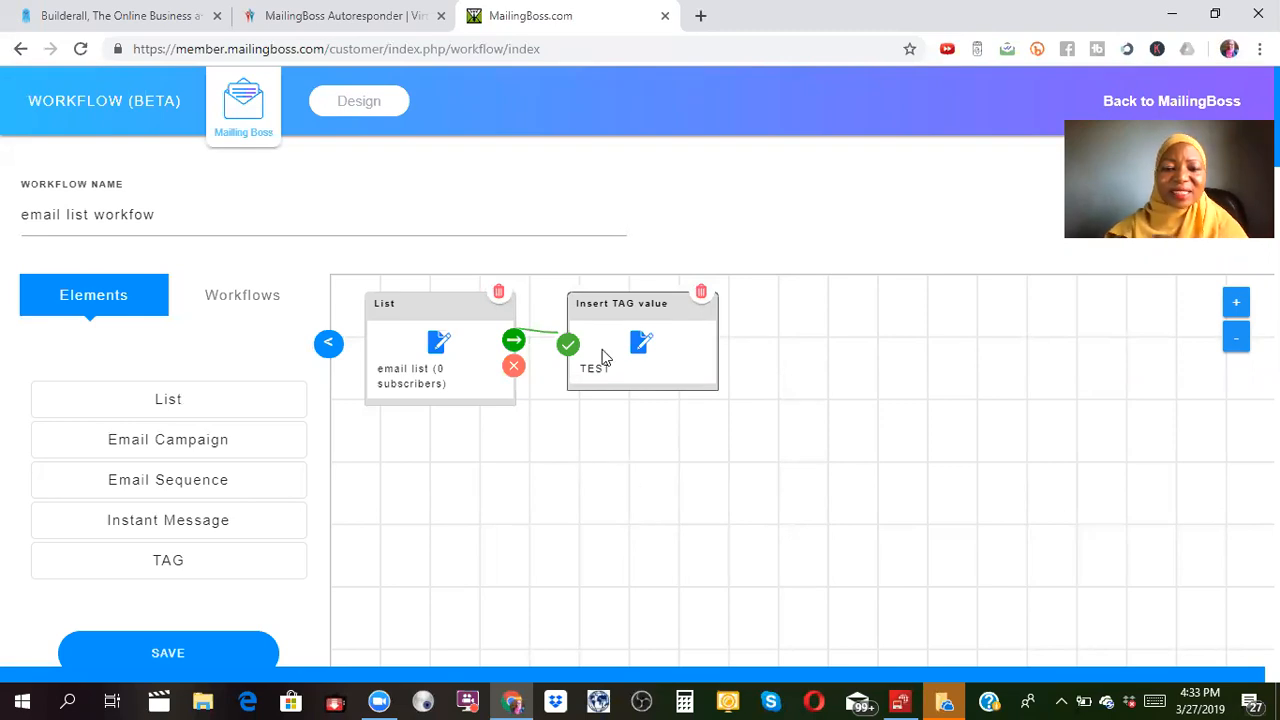
pyautogui.click(515, 343)
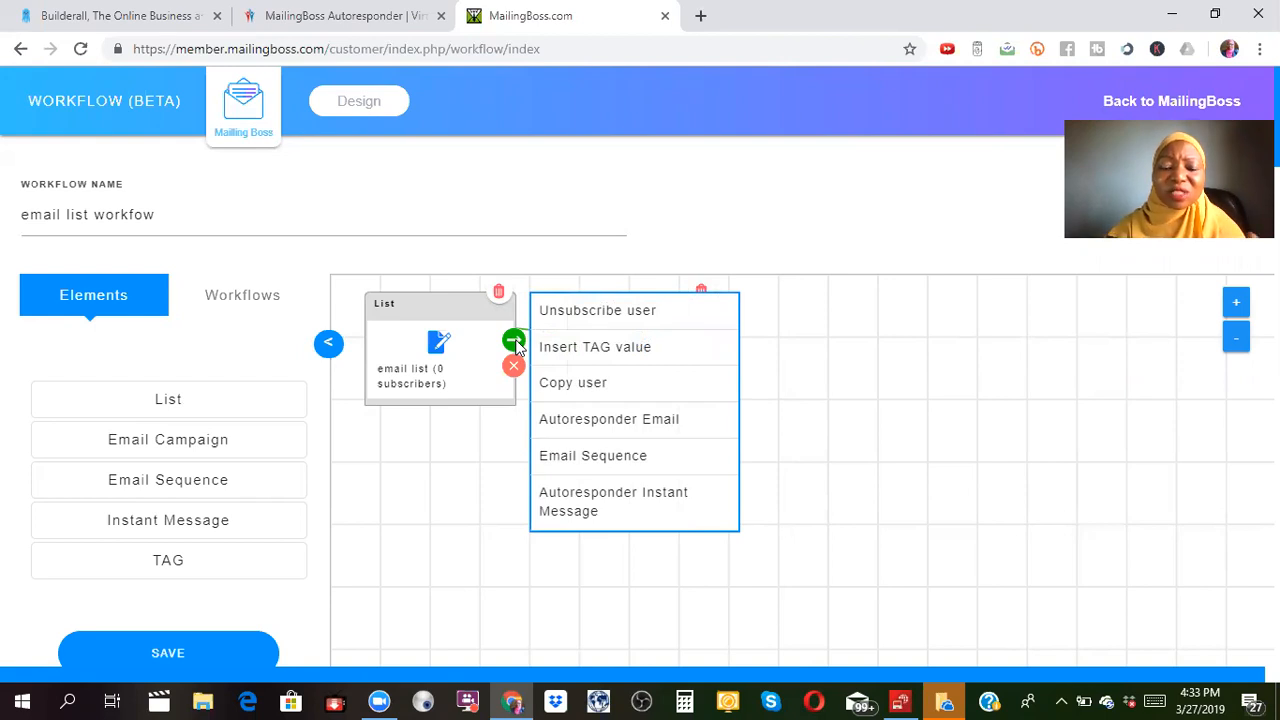
# Add an Email Sequence step creating sequence 'training email seq' with 5 messages.
pyautogui.click(583, 456)
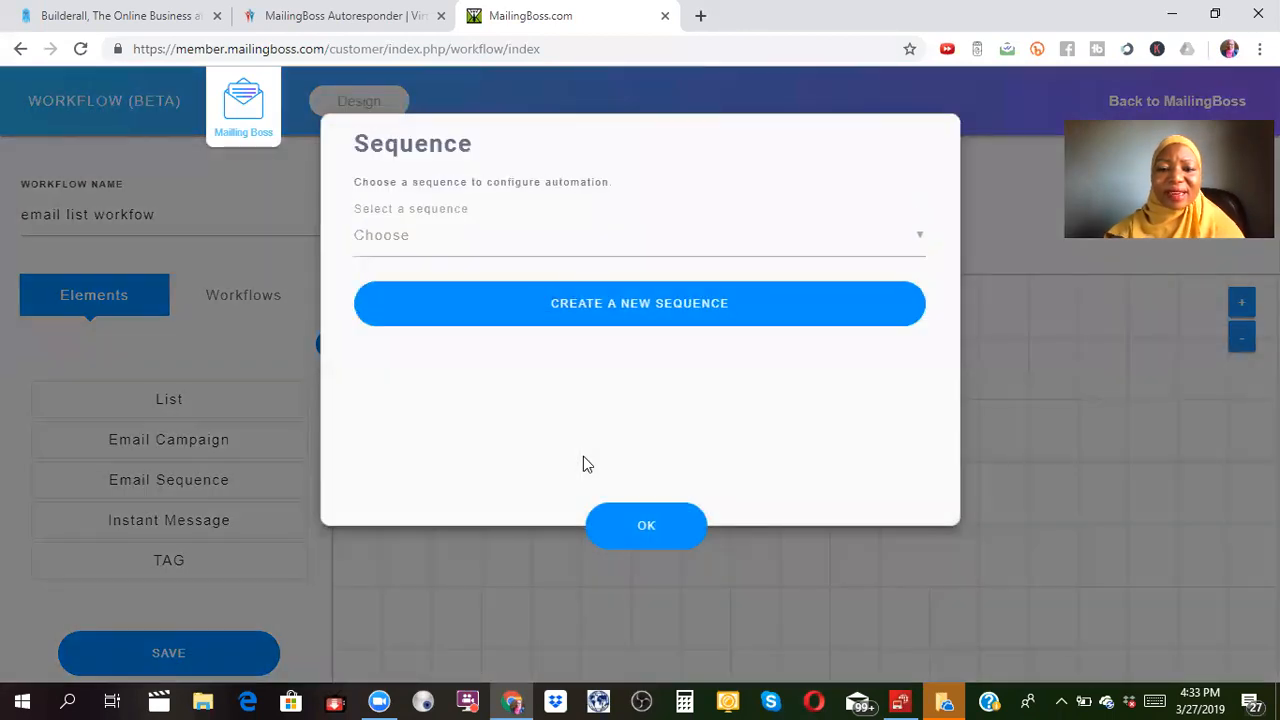
pyautogui.click(618, 313)
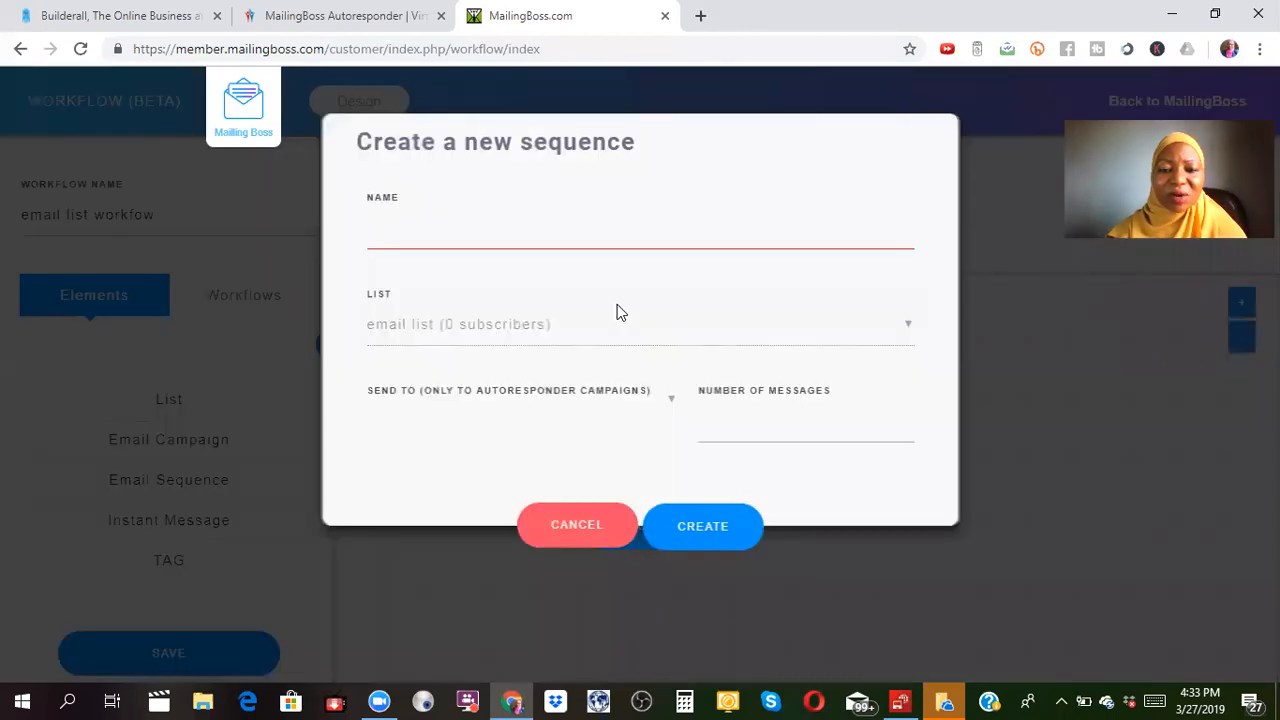
pyautogui.click(496, 240)
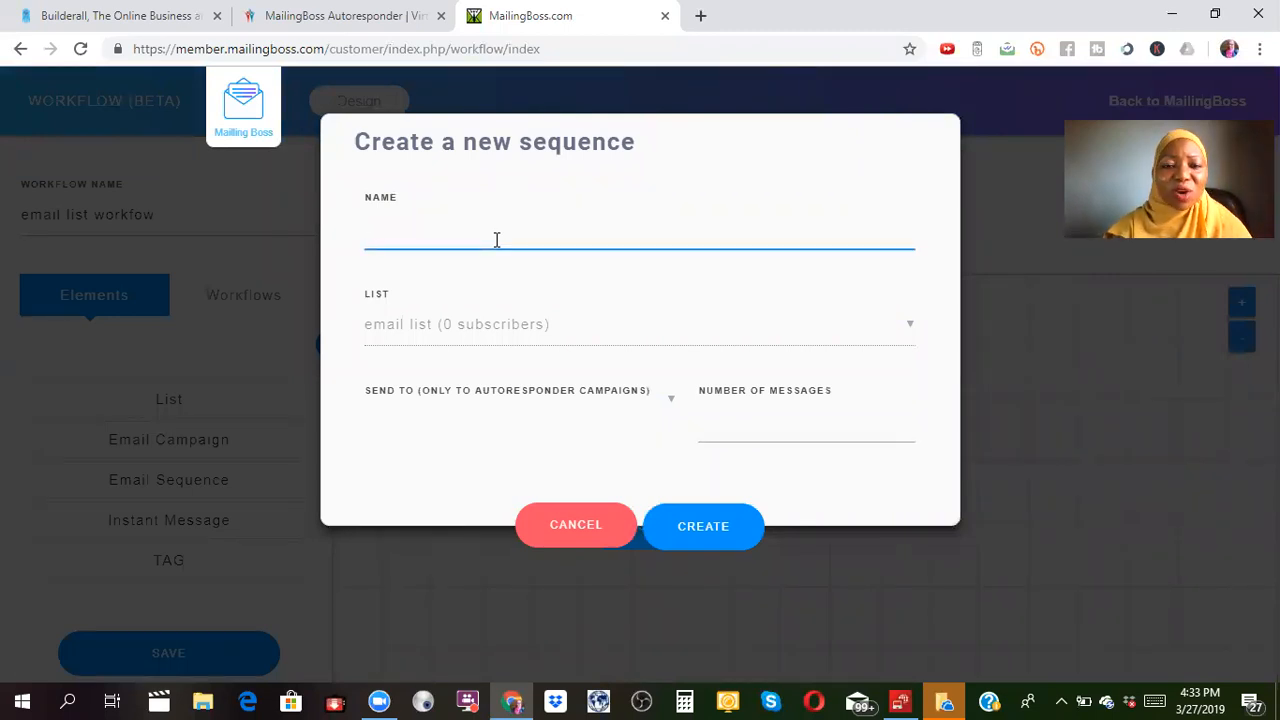
pyautogui.write('training')
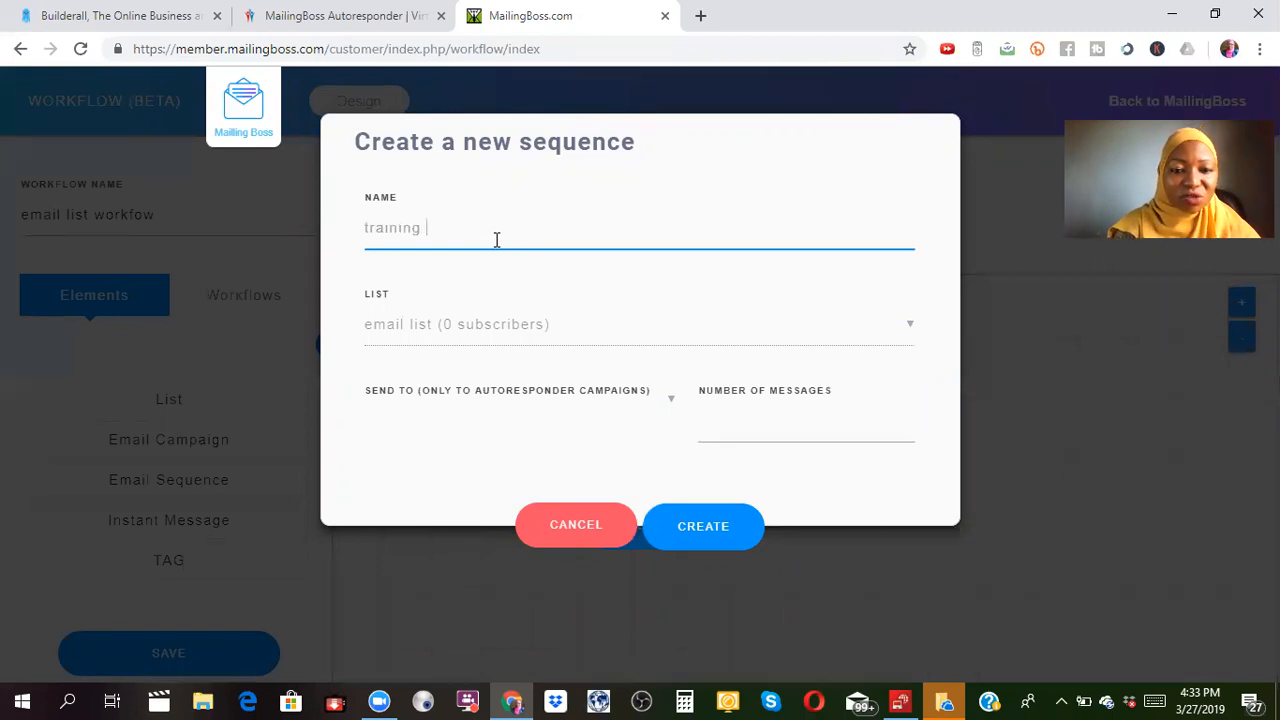
pyautogui.write(' email')
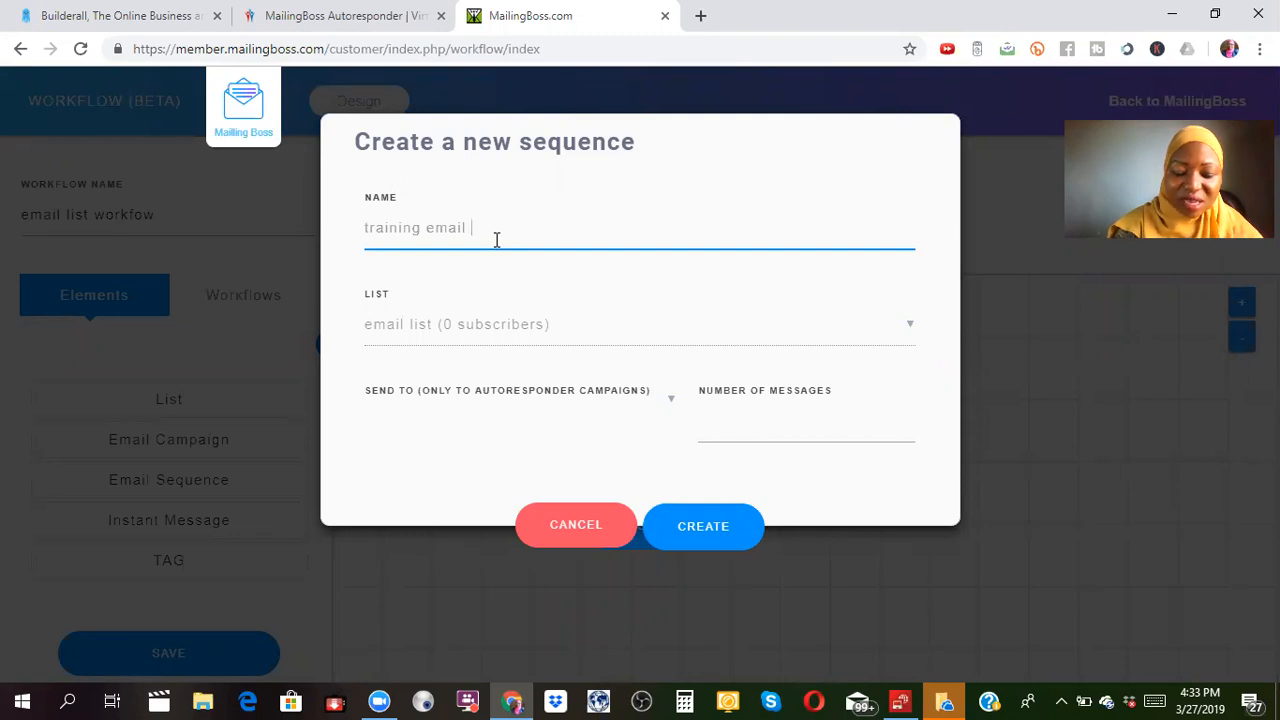
pyautogui.write(' se')
pyautogui.press('BackSpace')
pyautogui.write('eq')
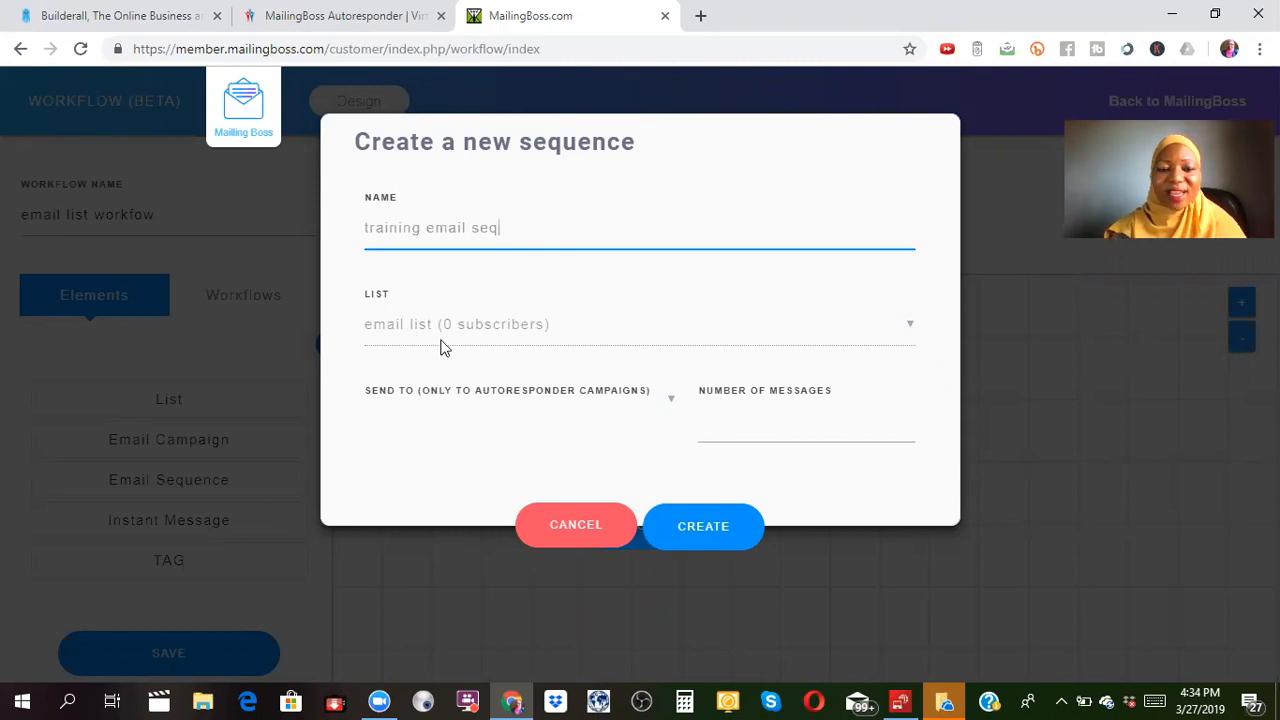
pyautogui.click(776, 432)
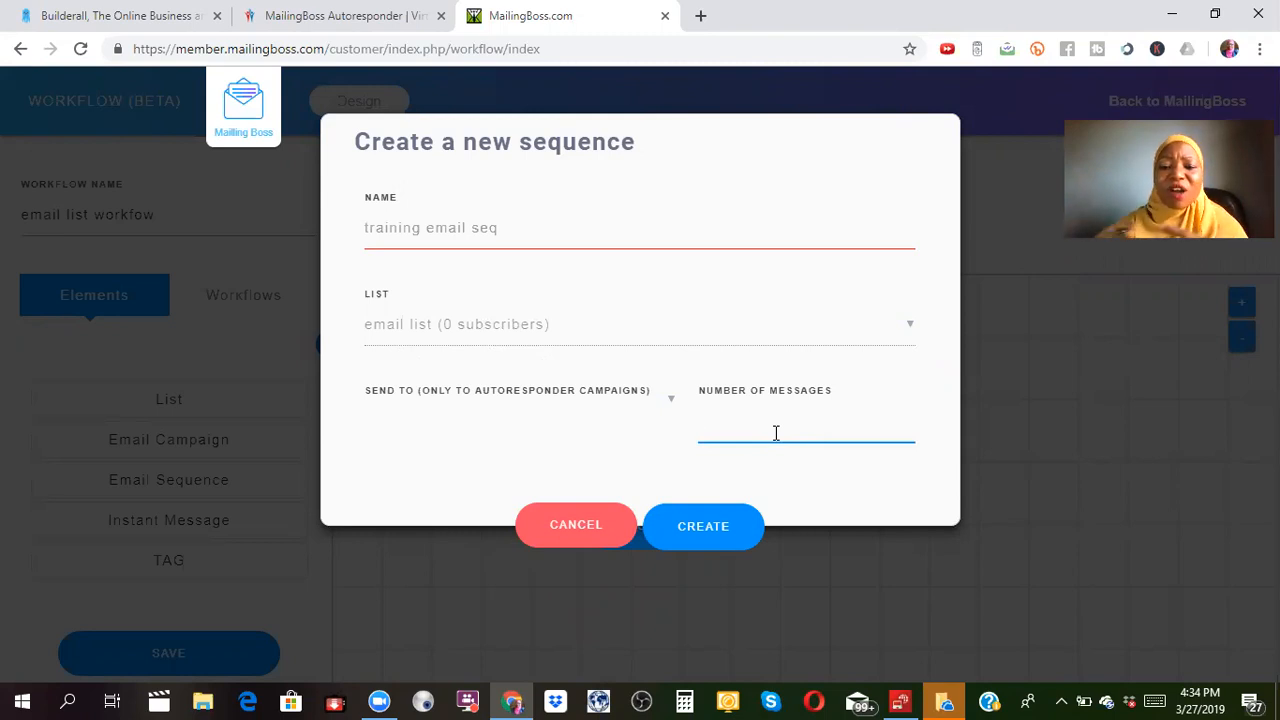
pyautogui.write('5')
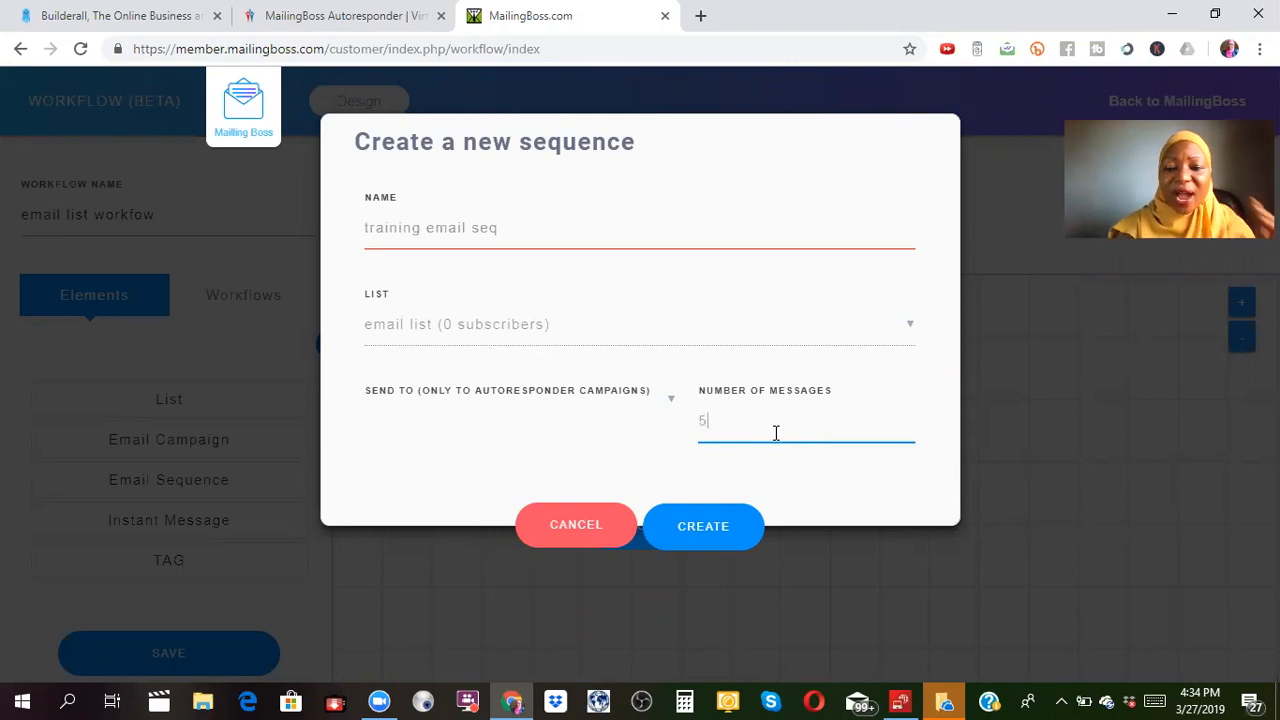
pyautogui.click(717, 526)
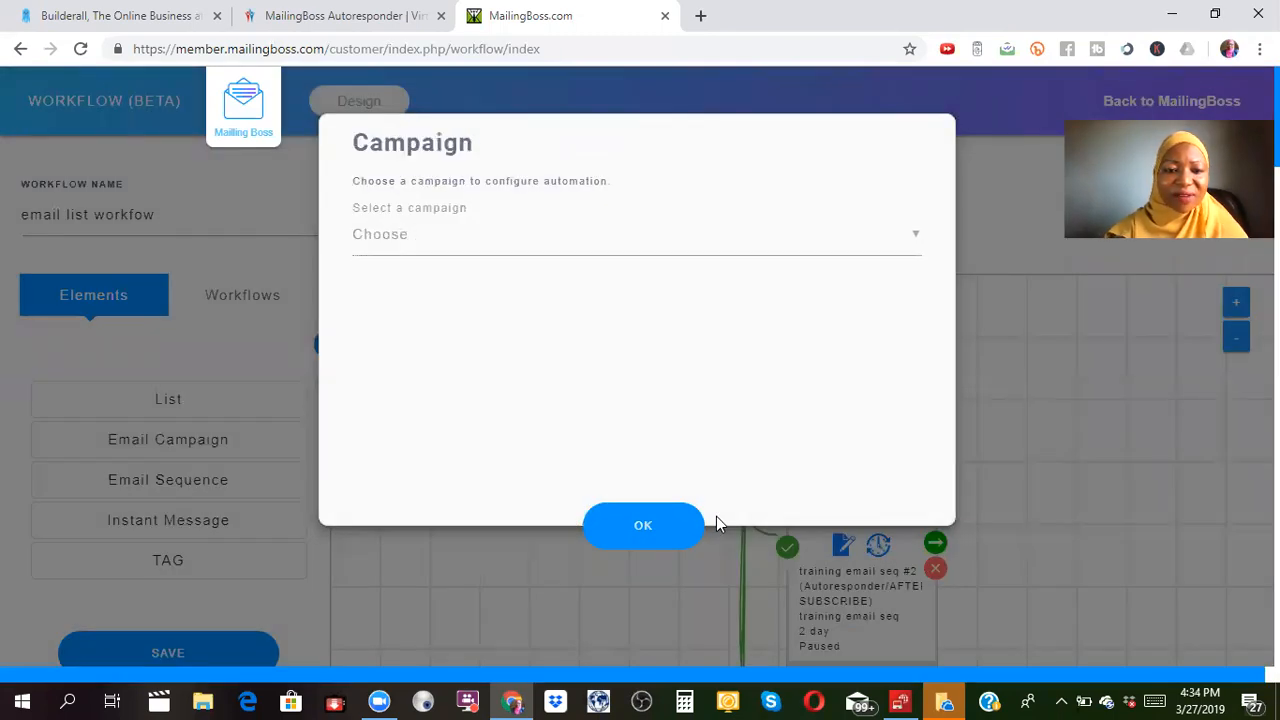
# Dismiss the campaign prompt and drag the Email Sequence node below the TEST tag node so both show.
pyautogui.click(652, 524)
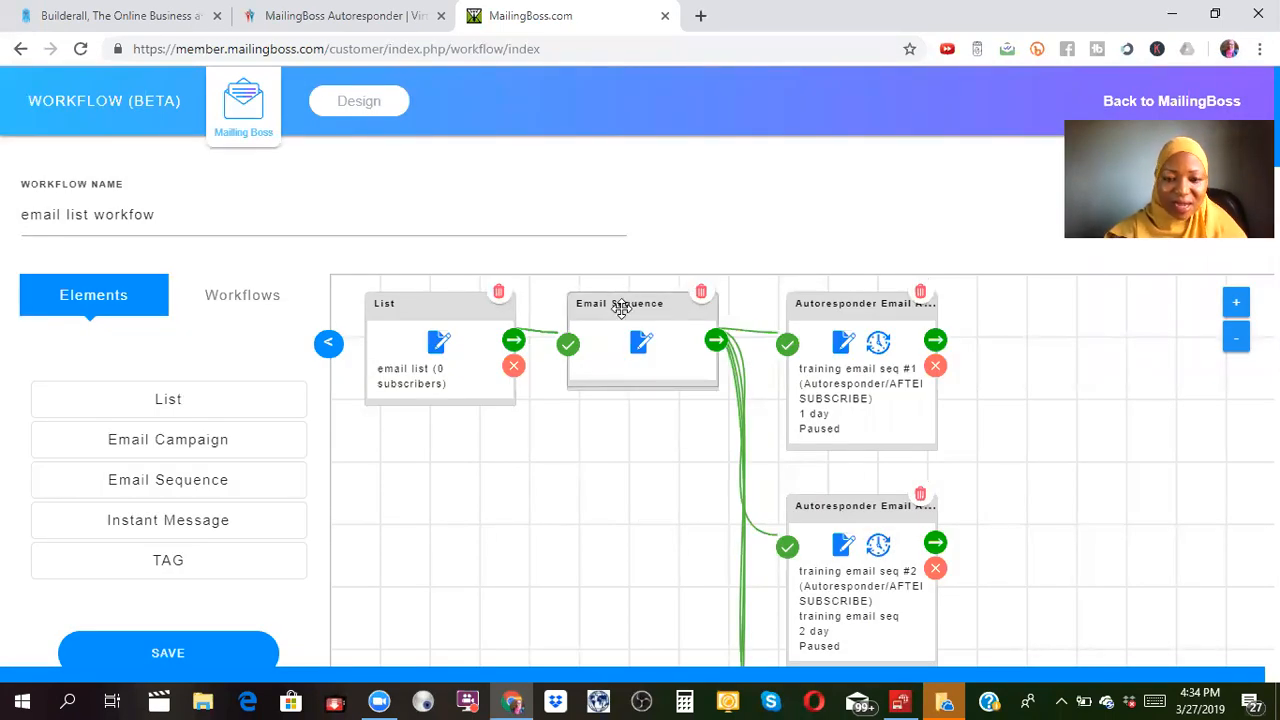
pyautogui.moveTo(612, 305); pyautogui.dragTo(590, 492)
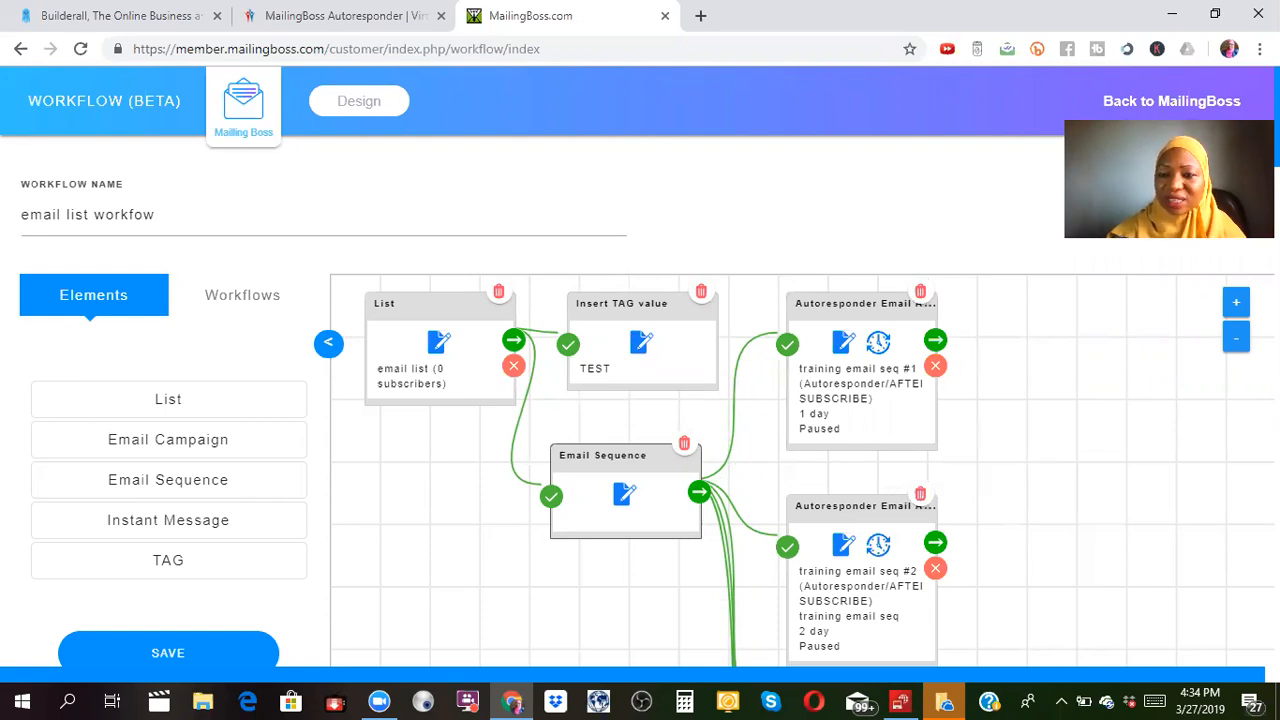
pyautogui.scroll(-5, 640, 400)
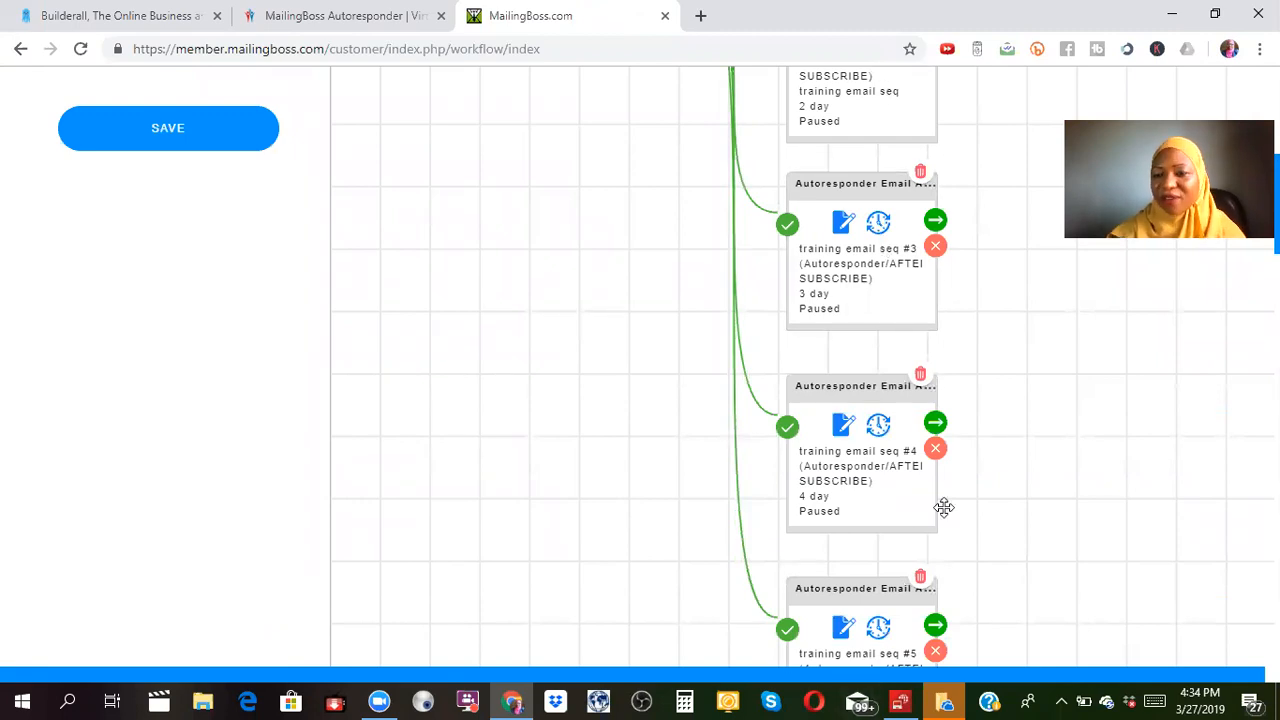
pyautogui.scroll(5, 1214, 249)
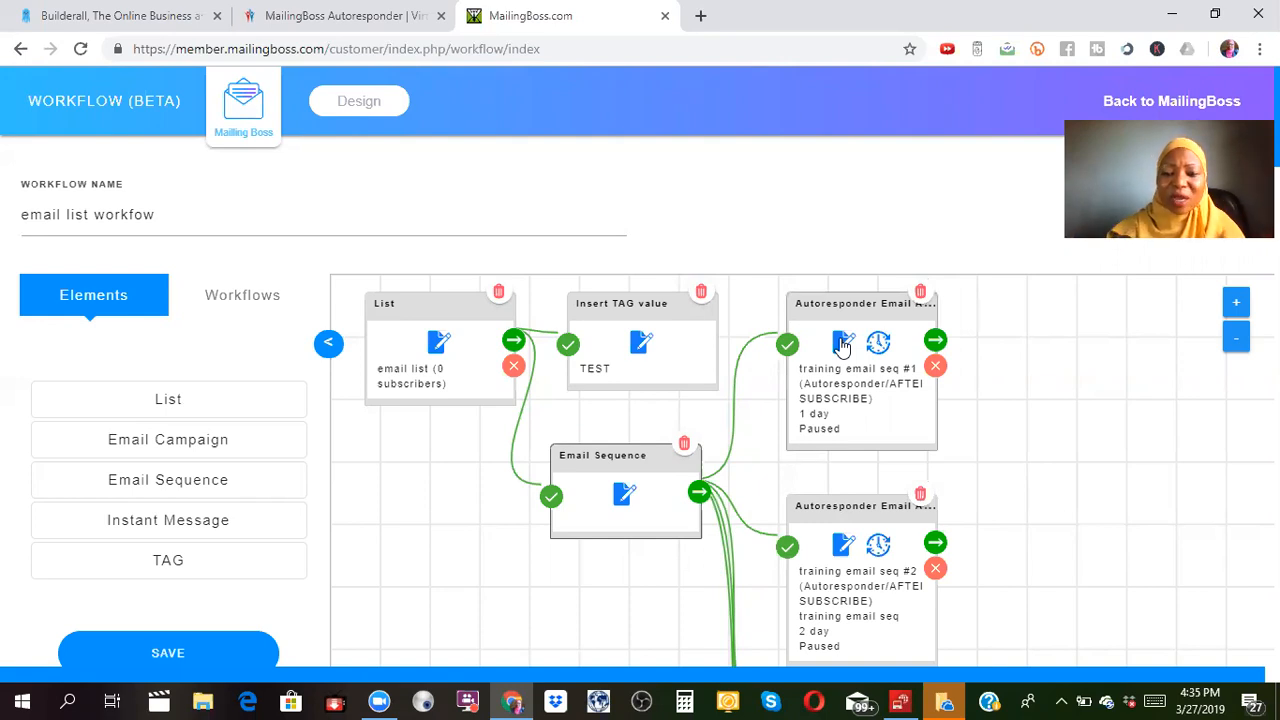
# Open Email Setup for the first autoresponder email to view its sender details and 'Welcome Message' subject.
pyautogui.click(843, 345)
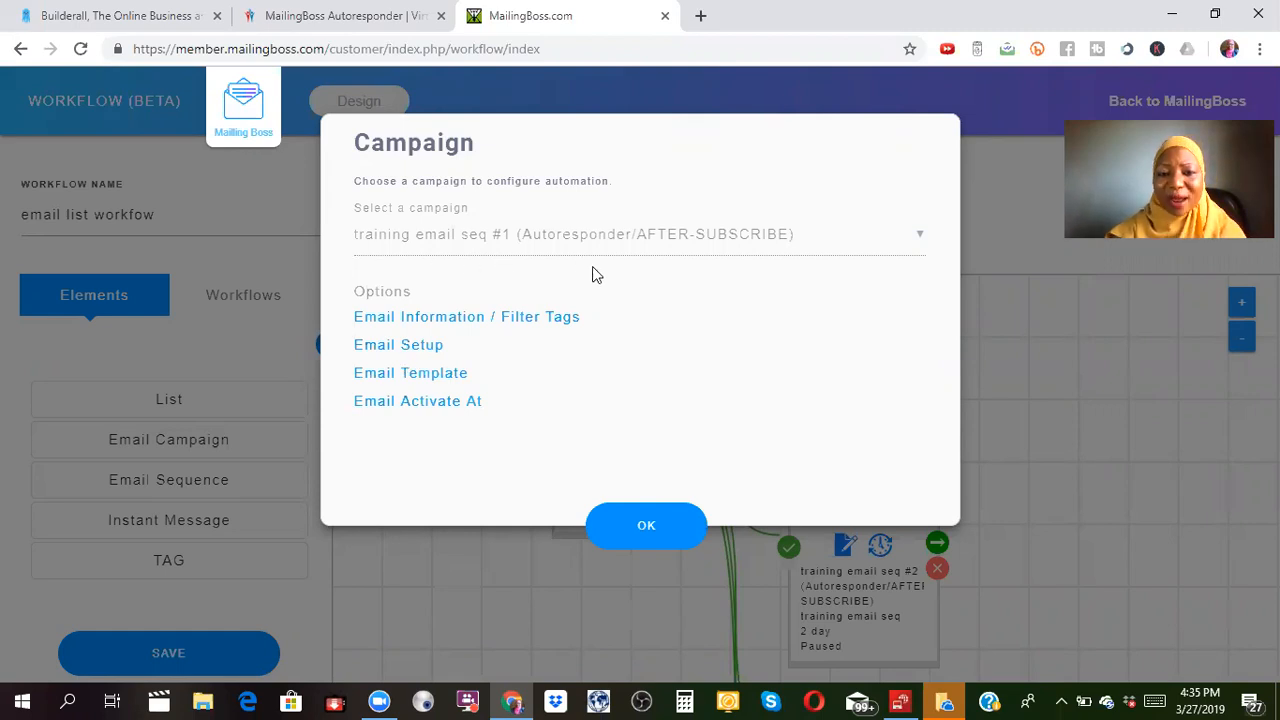
pyautogui.click(405, 352)
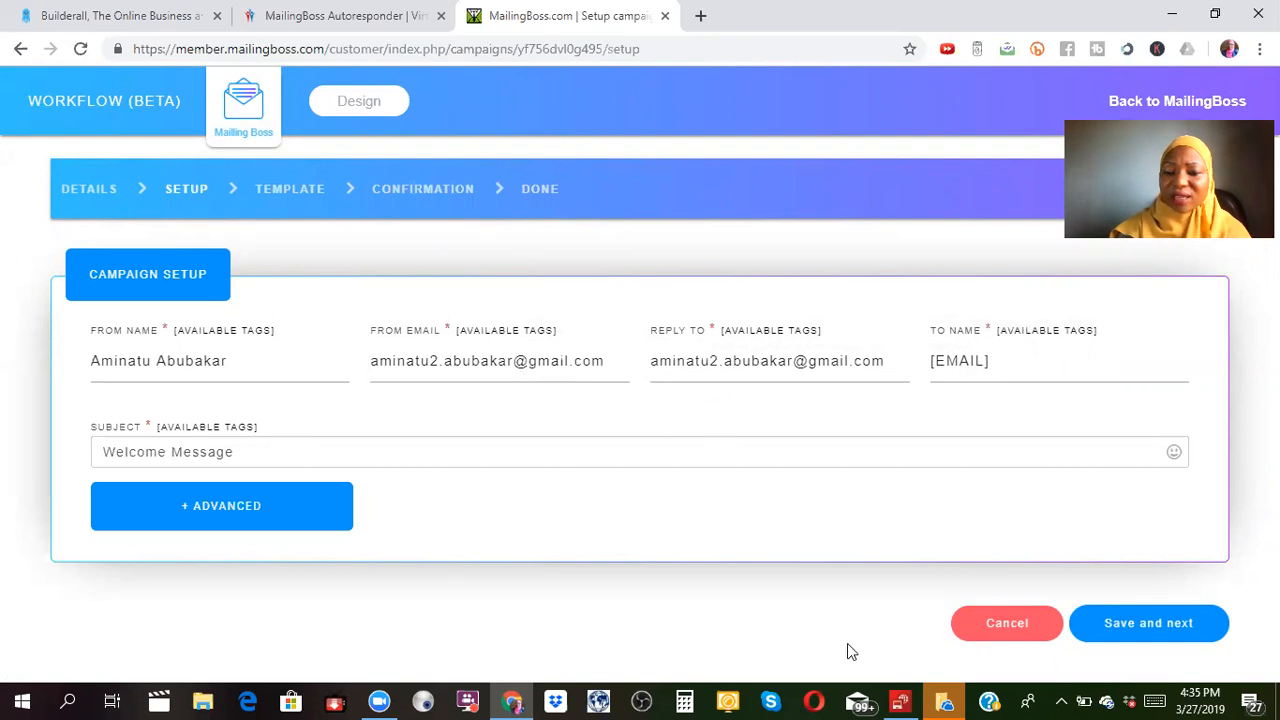
# Save the first email's setup and review the default Lorem Ipsum campaign template and template gallery.
pyautogui.click(1146, 620)
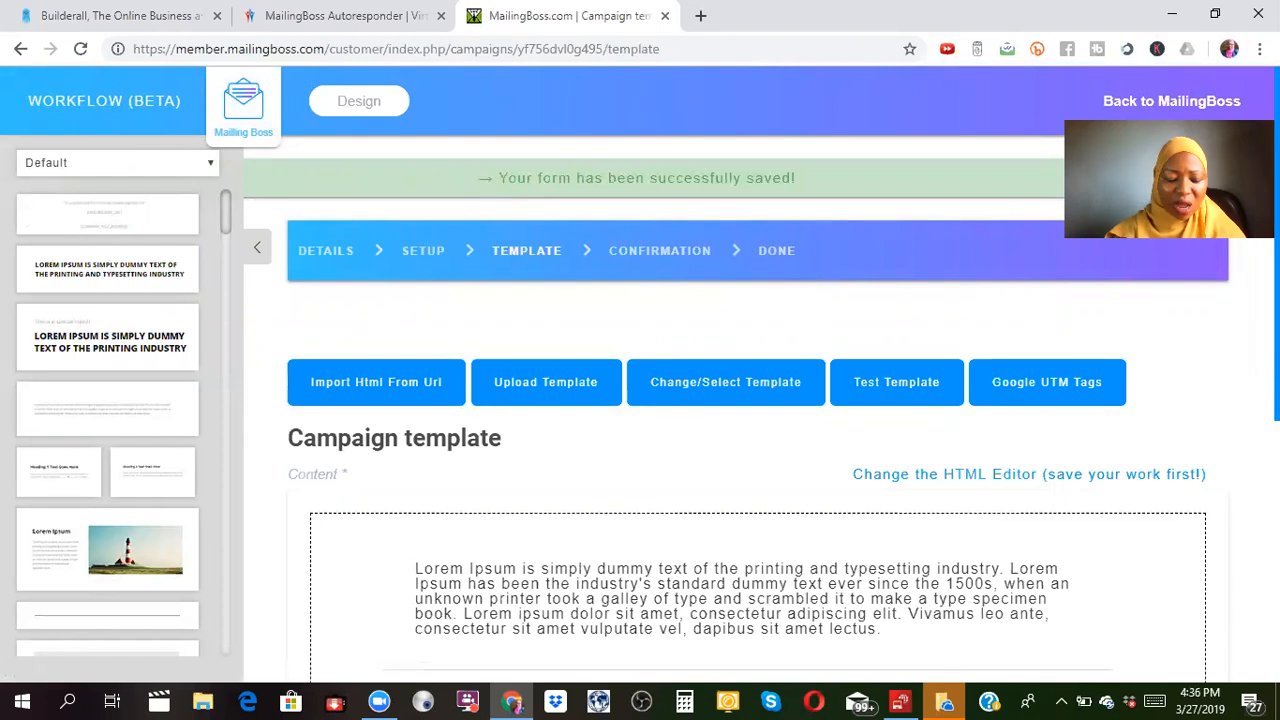
pyautogui.scroll(-3, 640, 370)
pyautogui.scroll(-1, 951, 368)
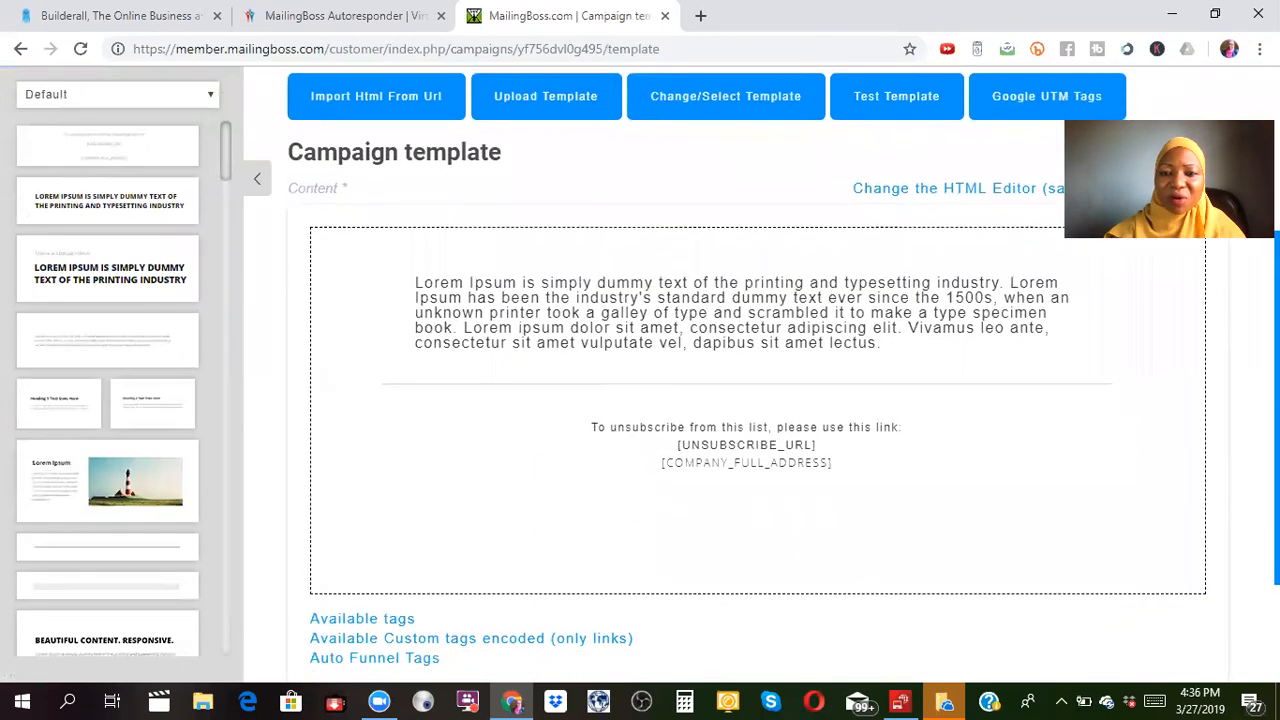
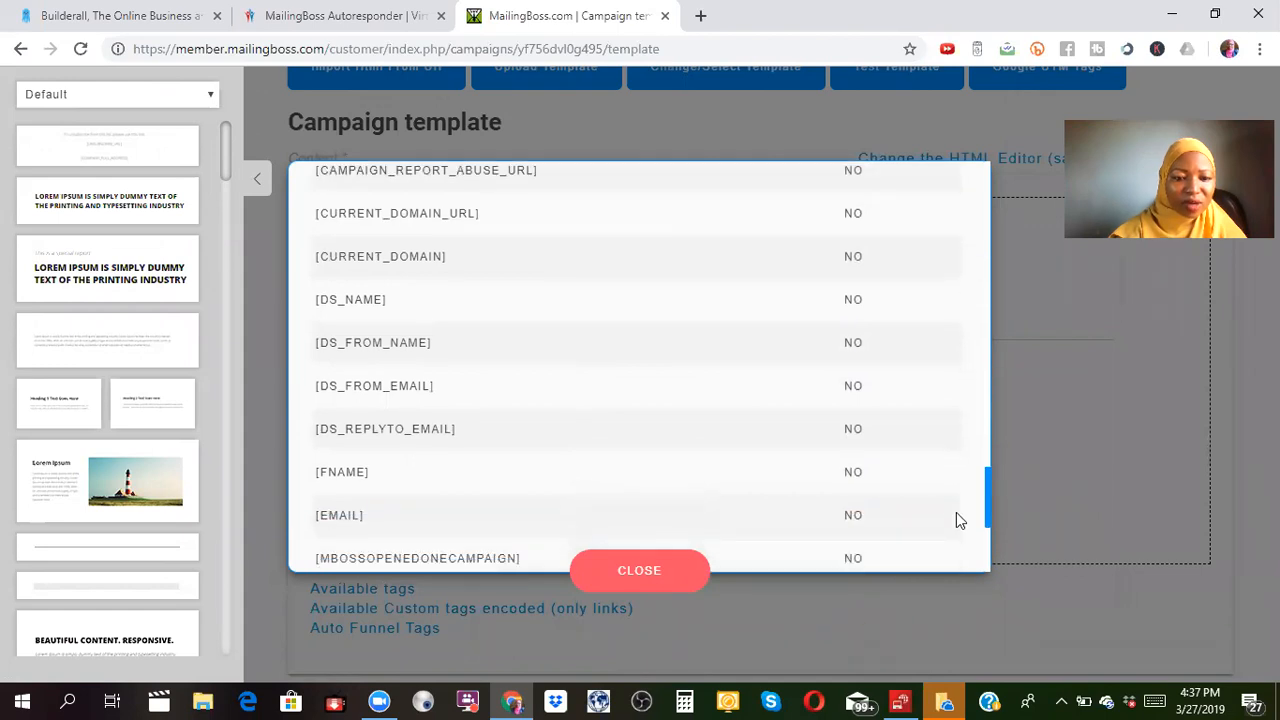
# Insert the [FNAME] first-name tag right after 'Hello' in the template greeting.
pyautogui.click(387, 483)
# Add a comma after Hello[FNAME], then type the thank-you paragraph and a closing line.
pyautogui.click(500, 241)
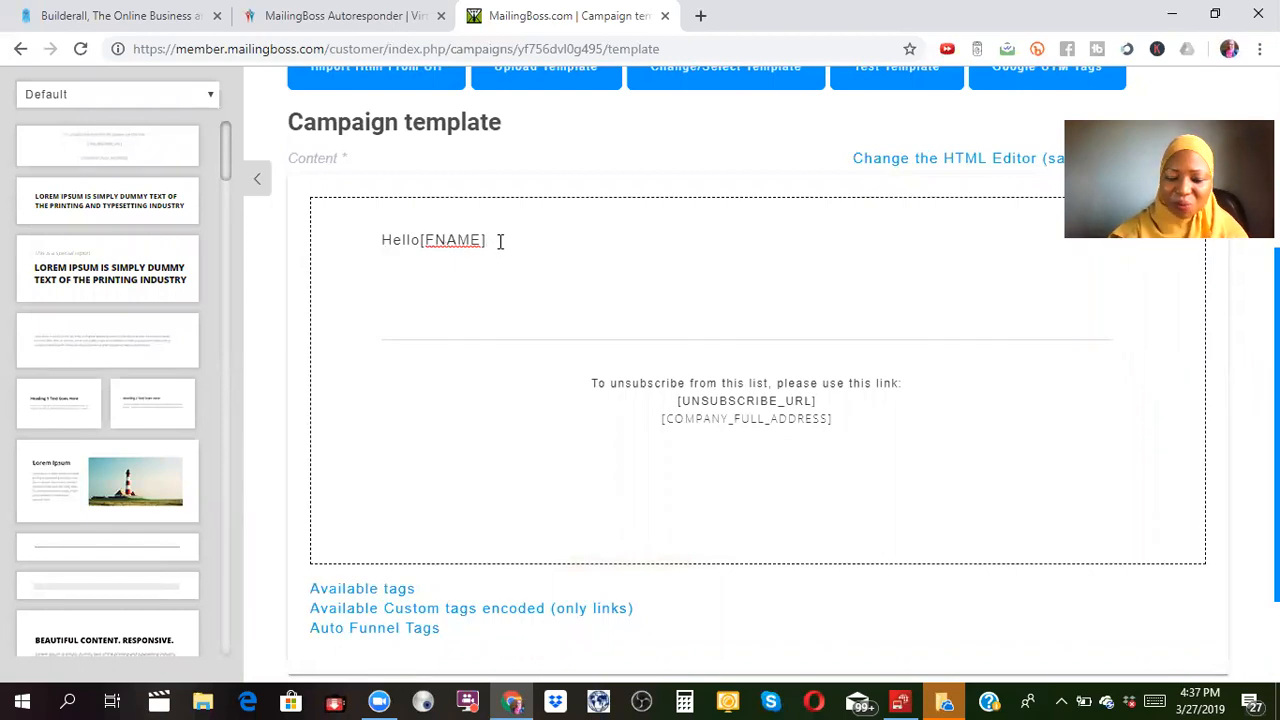
pyautogui.write(',')
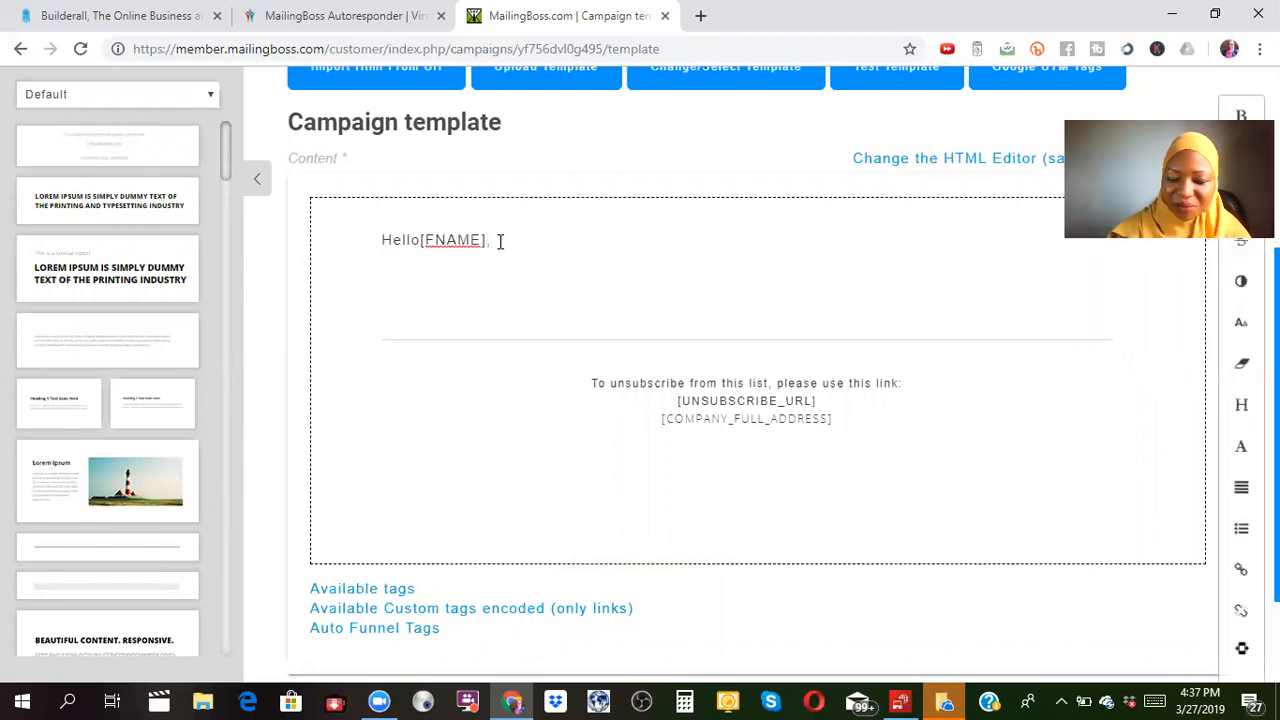
pyautogui.press('Return')
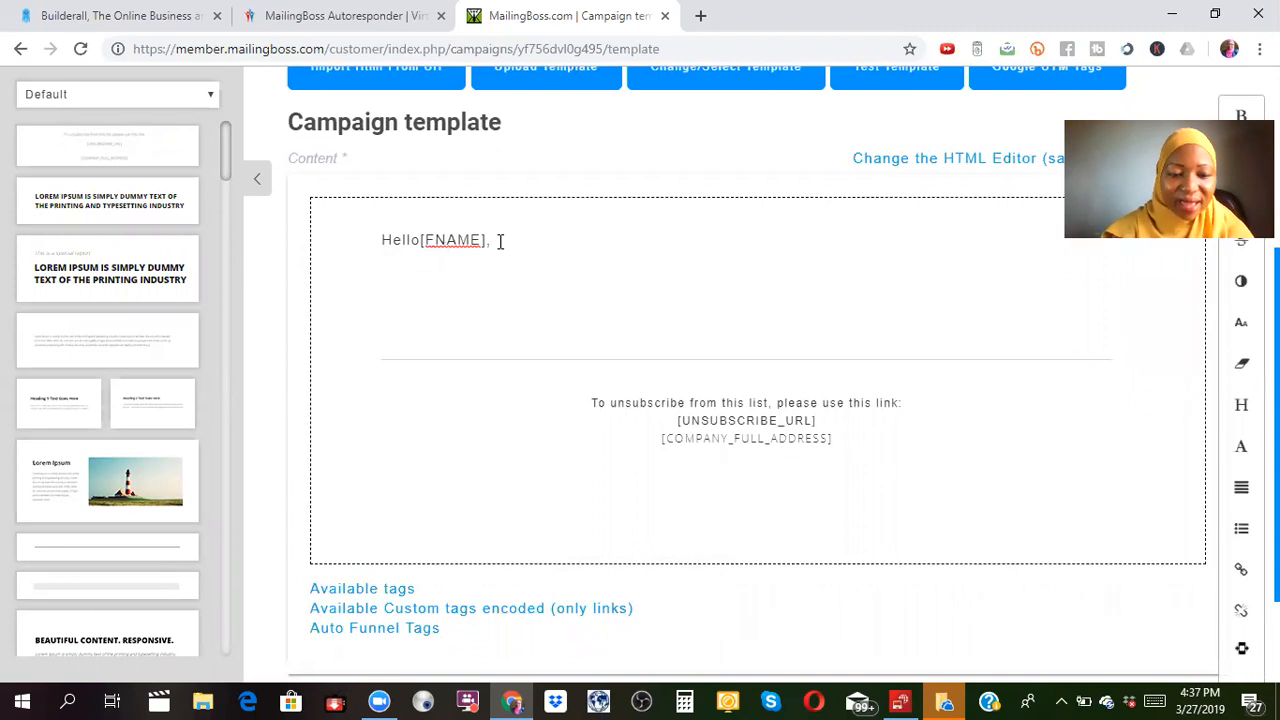
pyautogui.write('Th')
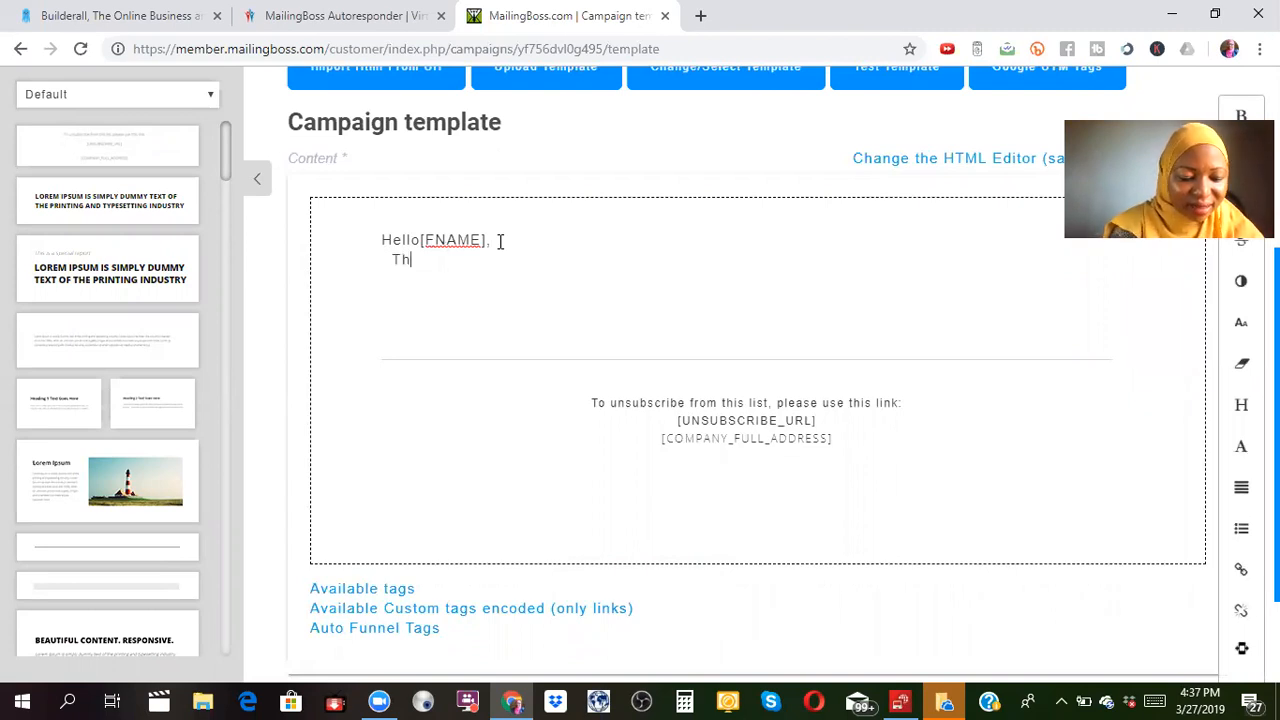
pyautogui.write('anks s')
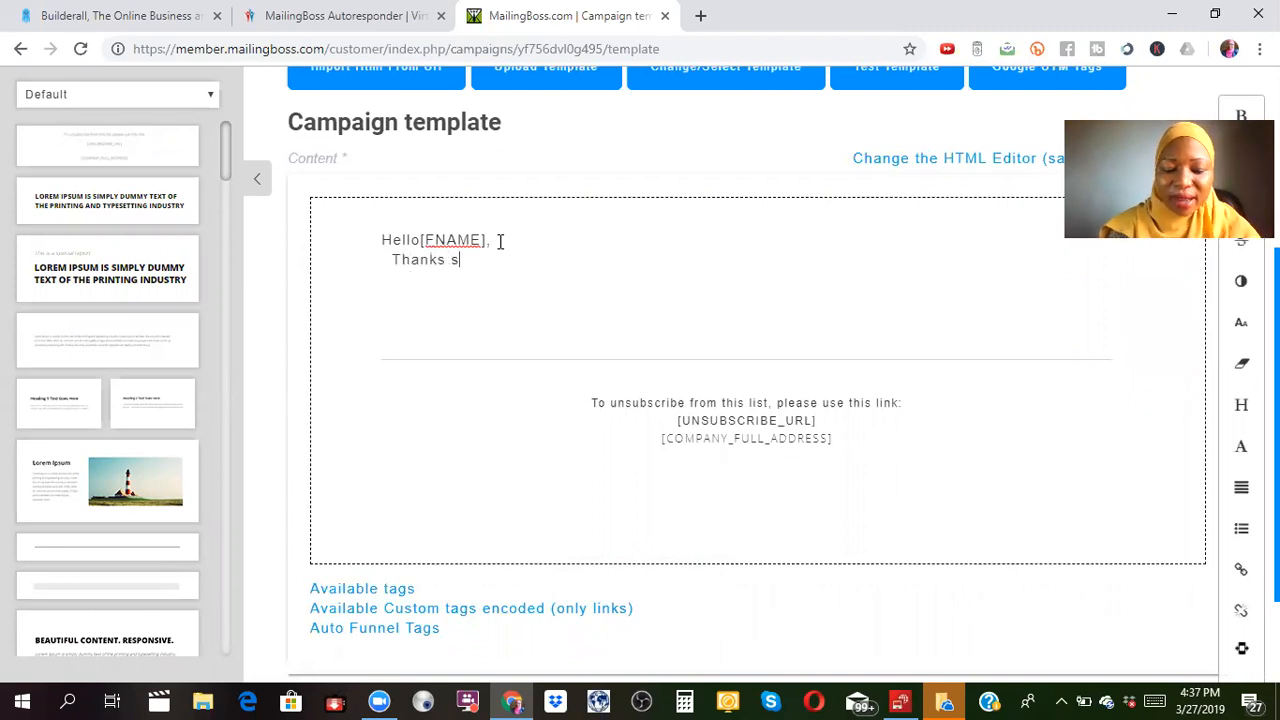
pyautogui.write('o much')
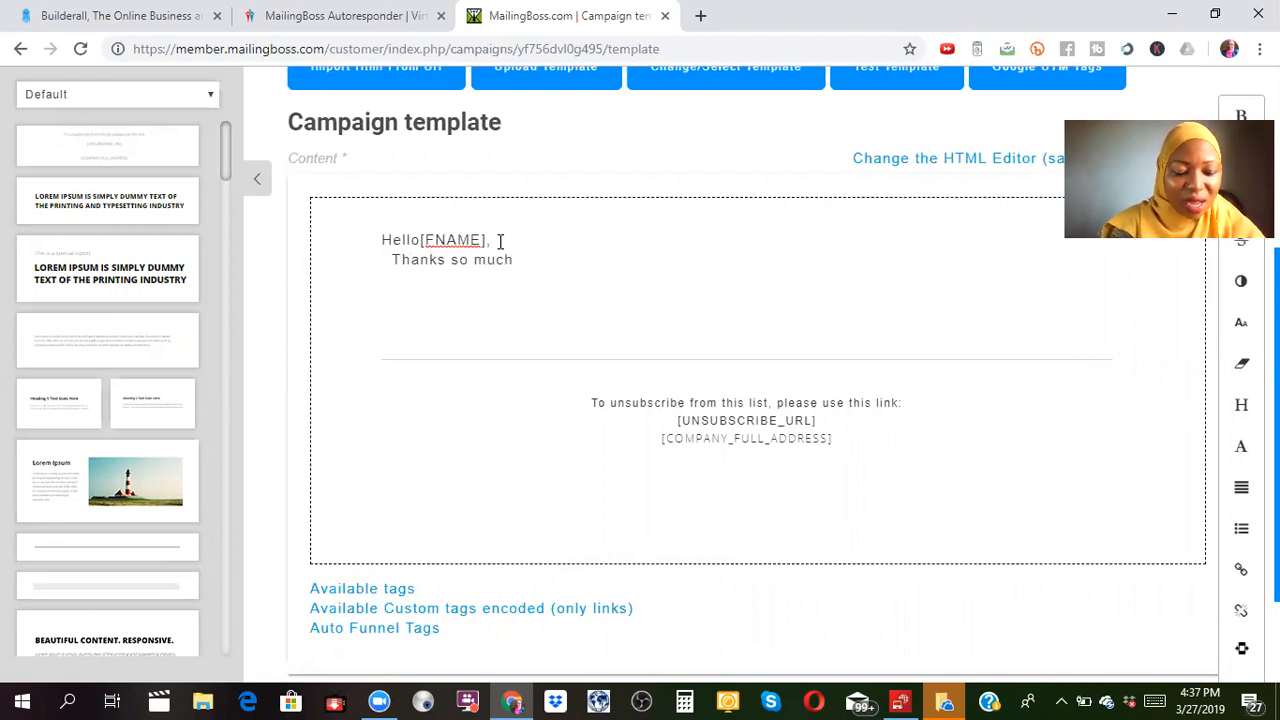
pyautogui.write(' opti ')
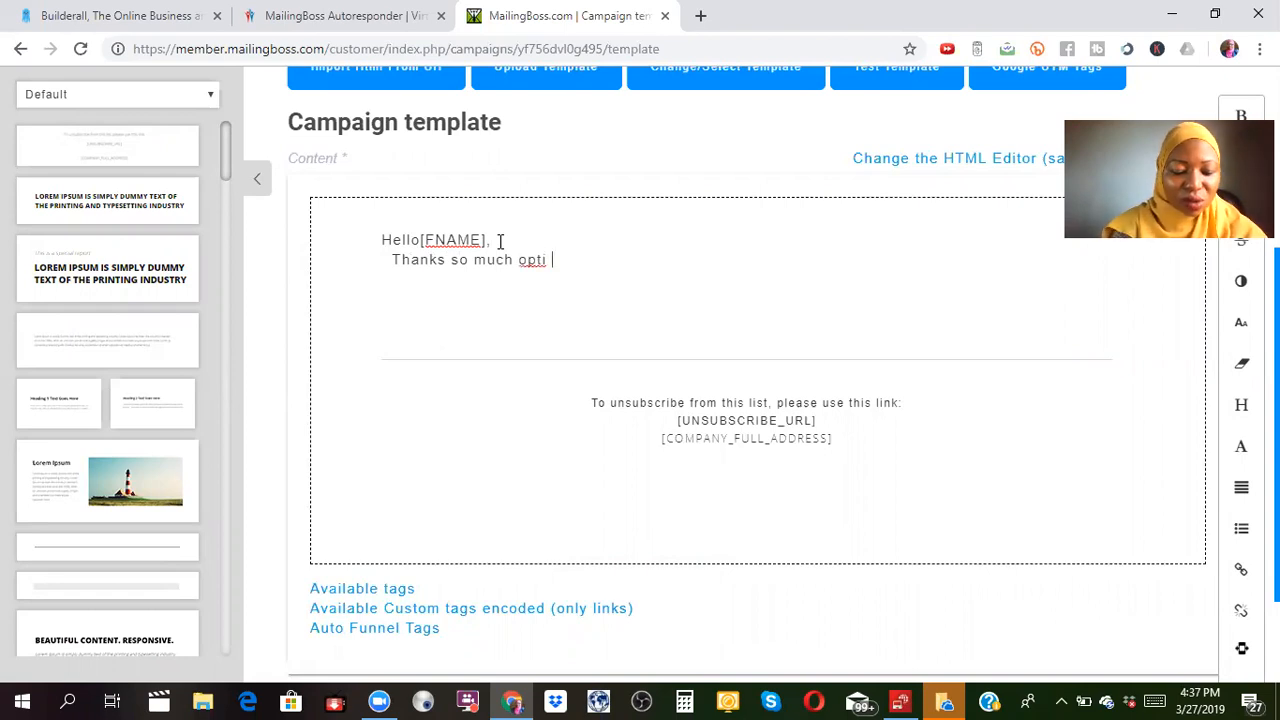
pyautogui.write(', your o')
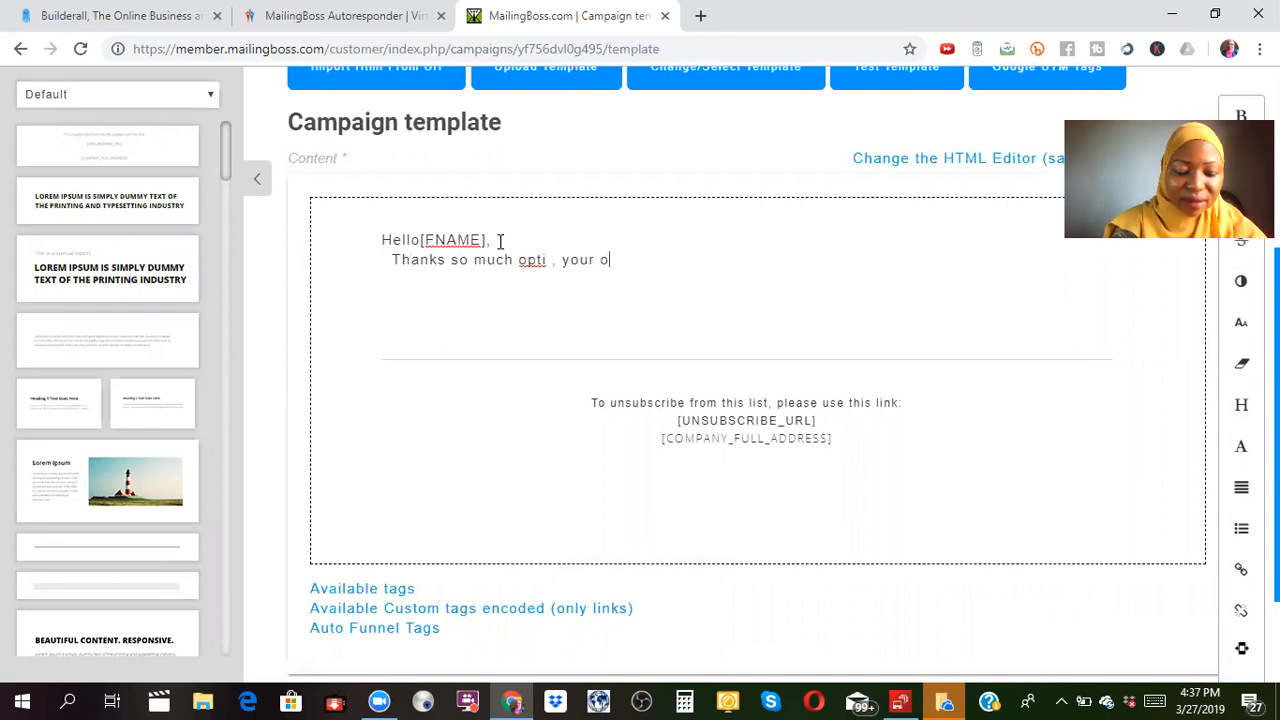
pyautogui.write('ffer will be delivered i')
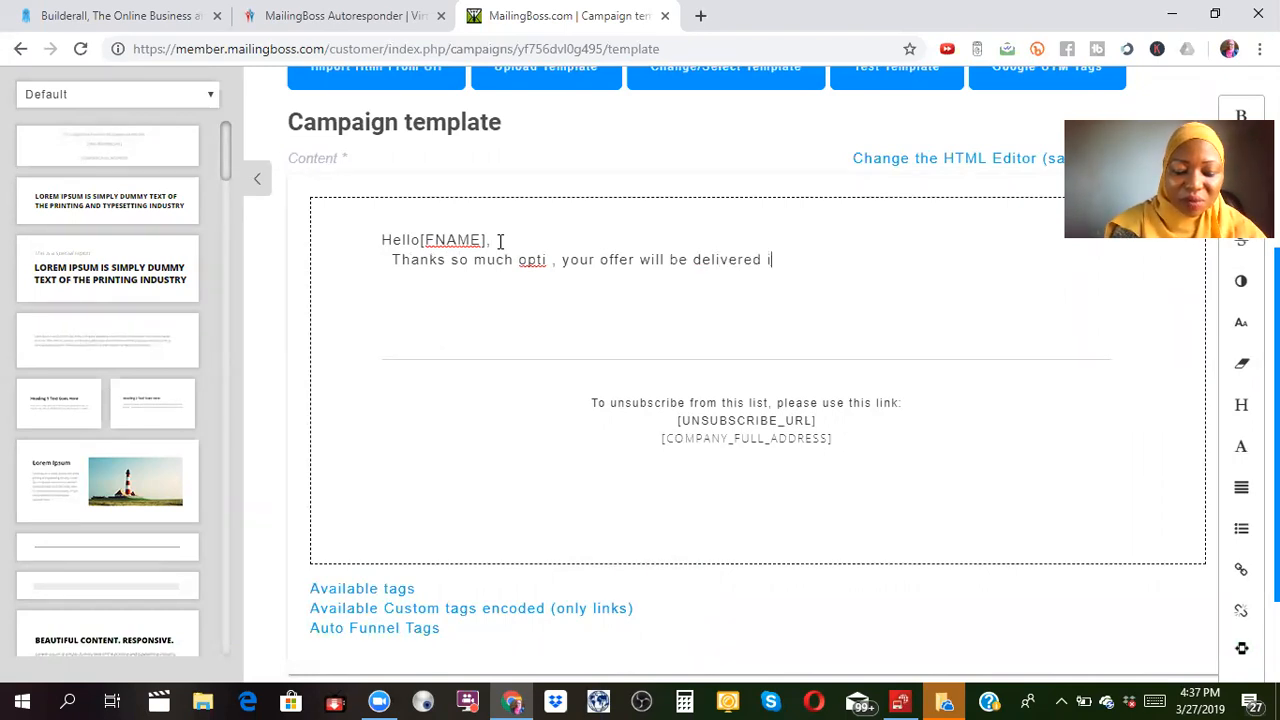
pyautogui.write('mmedia')
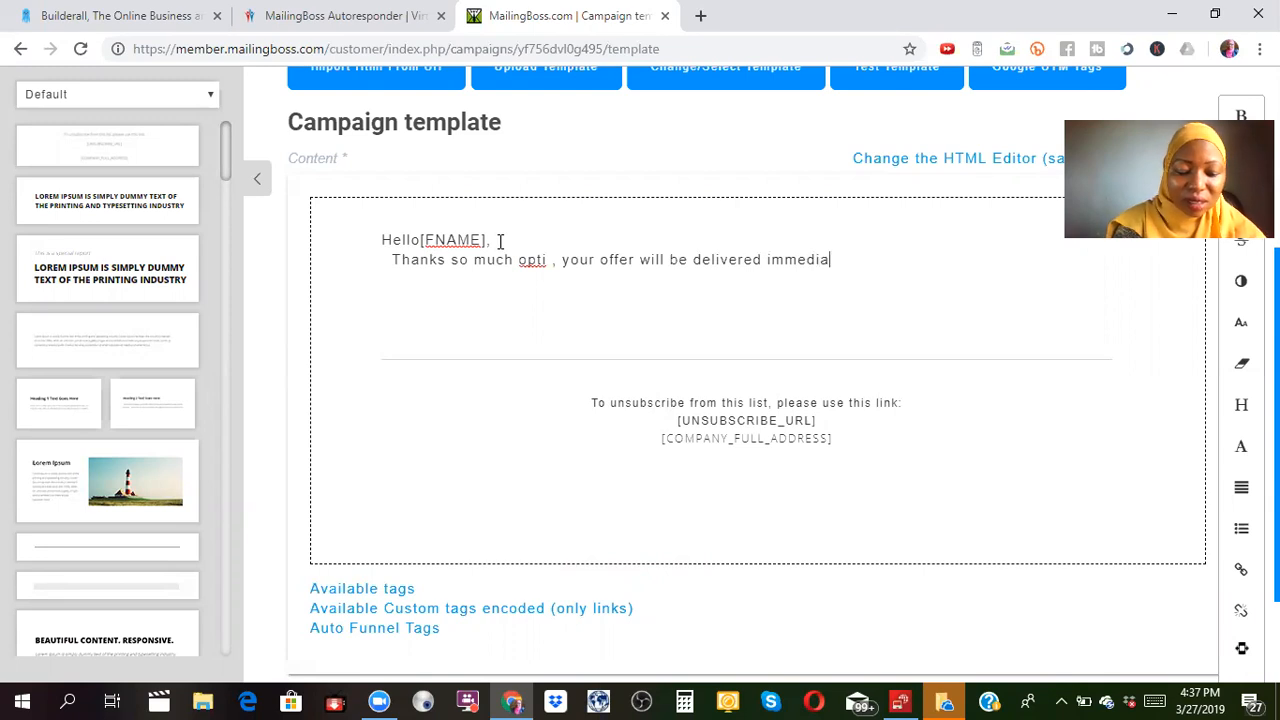
pyautogui.write('tely into your inbox')
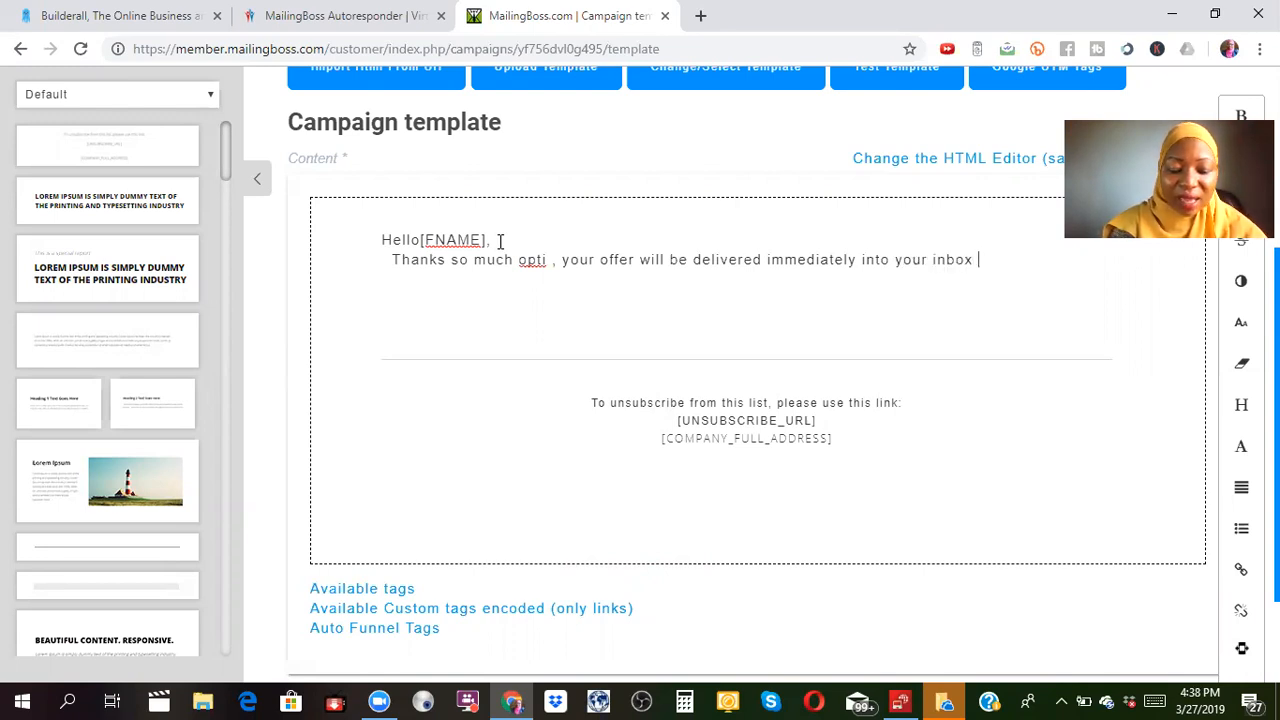
pyautogui.write(' after')
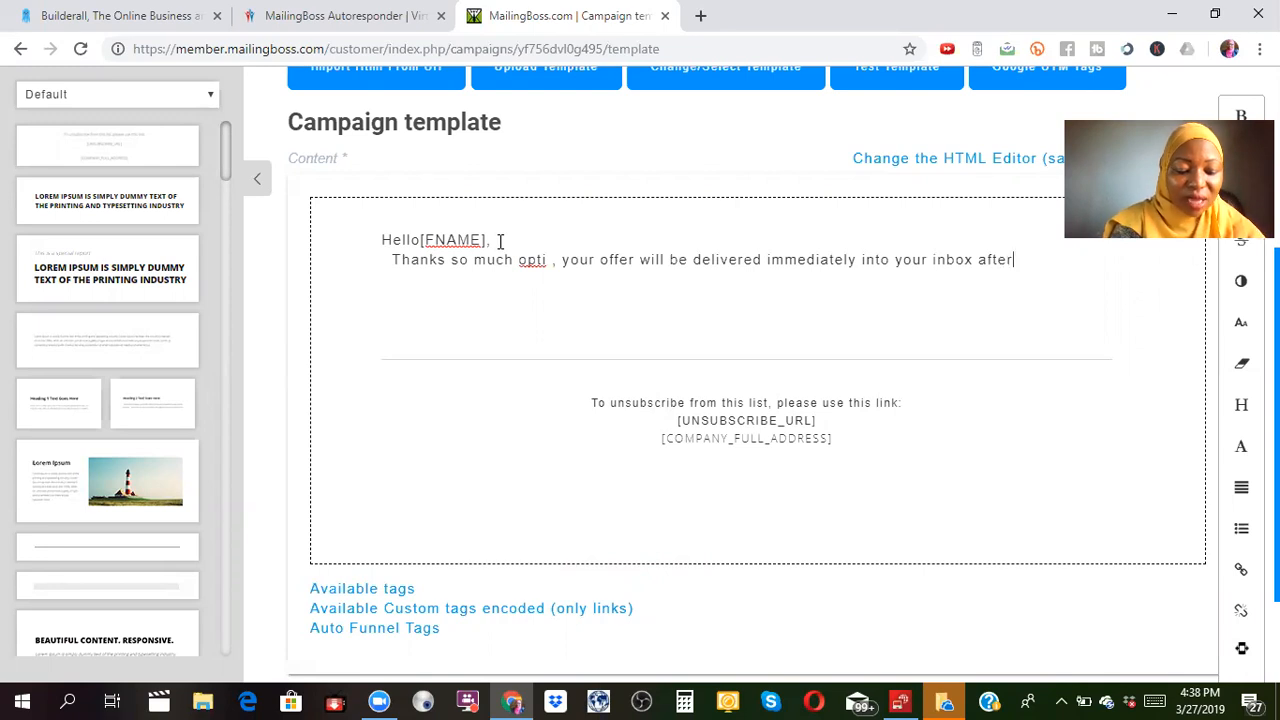
pyautogui.write(' you confirm')
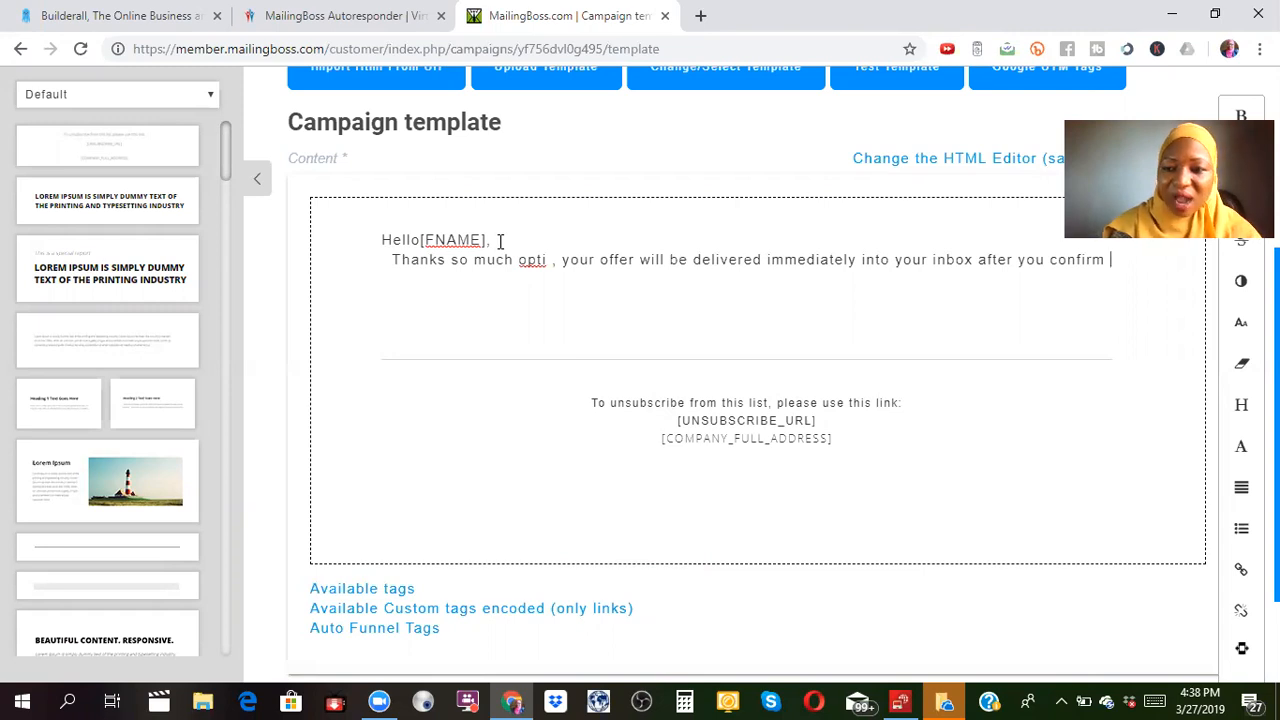
pyautogui.write('your ')
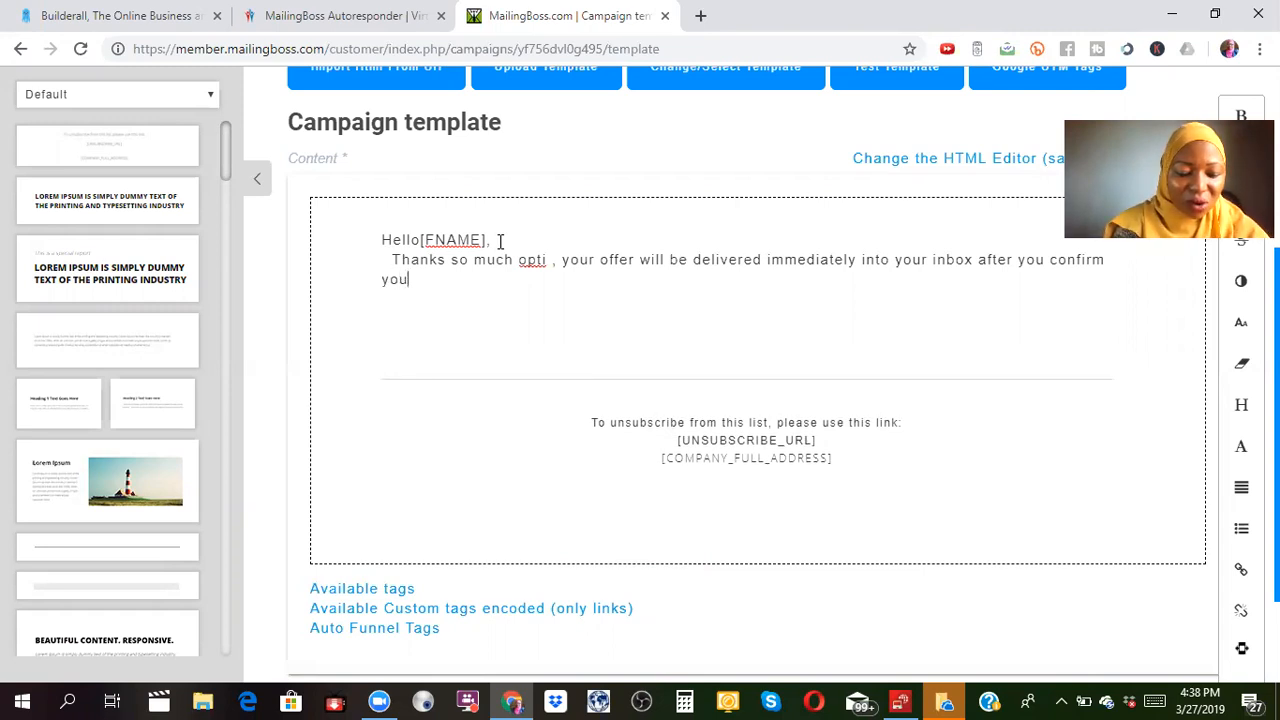
pyautogui.write('subscr')
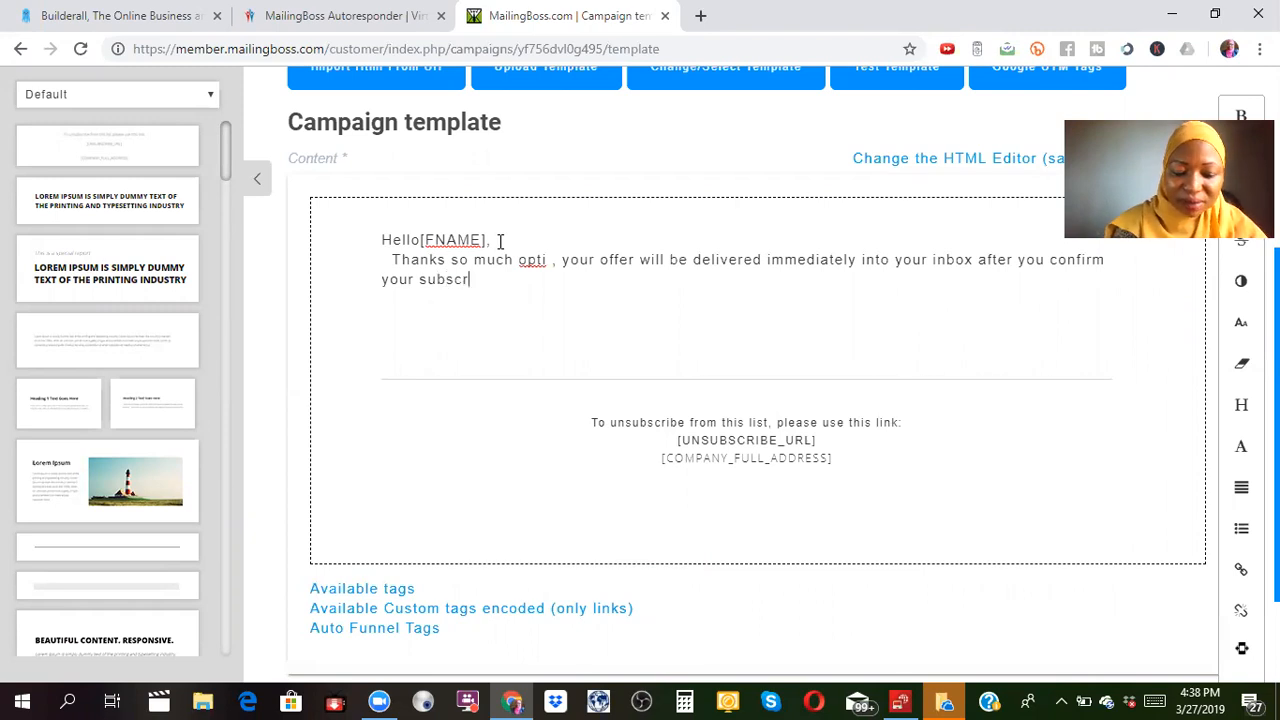
pyautogui.write('iptio')
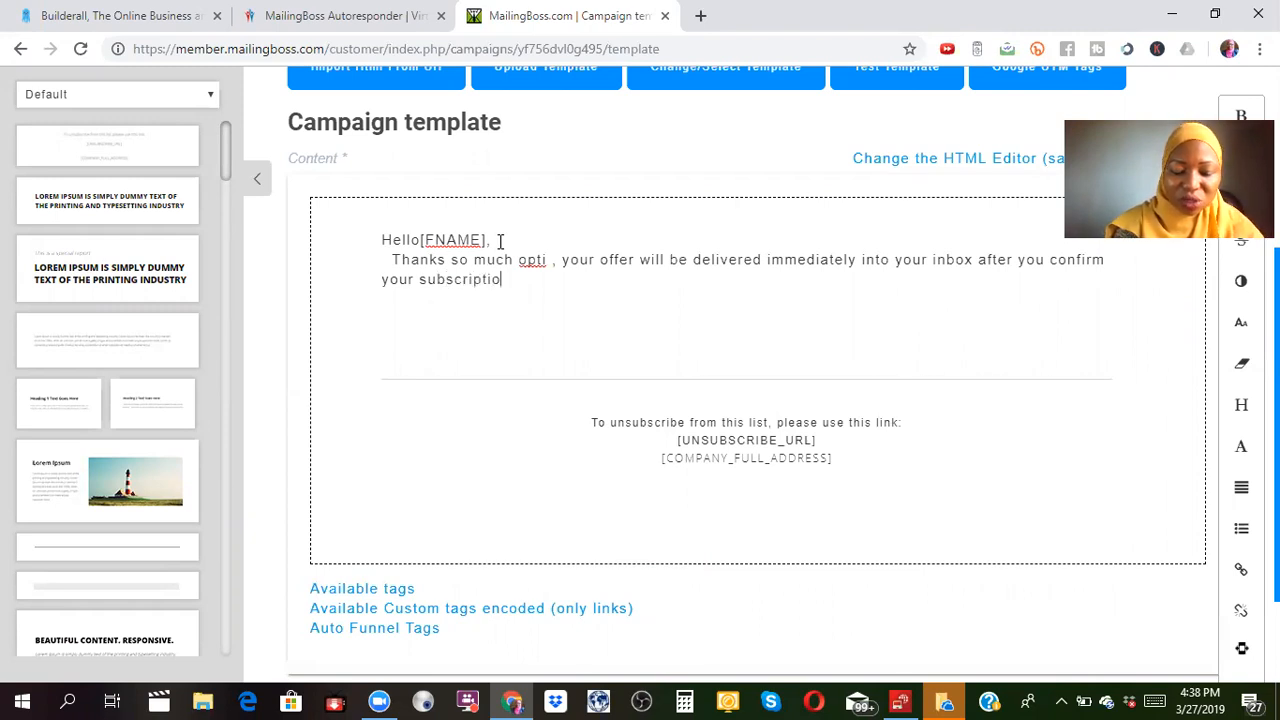
pyautogui.write('n.')
pyautogui.press('Return')
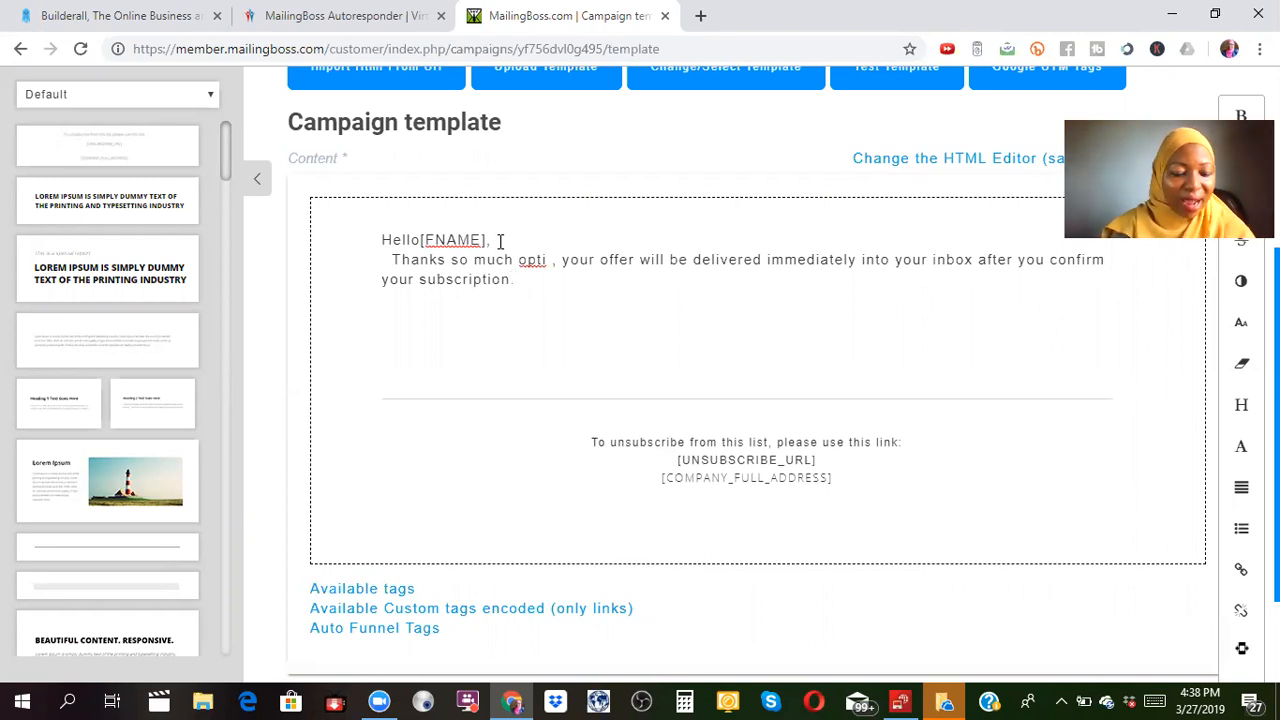
pyautogui.write('I llo')
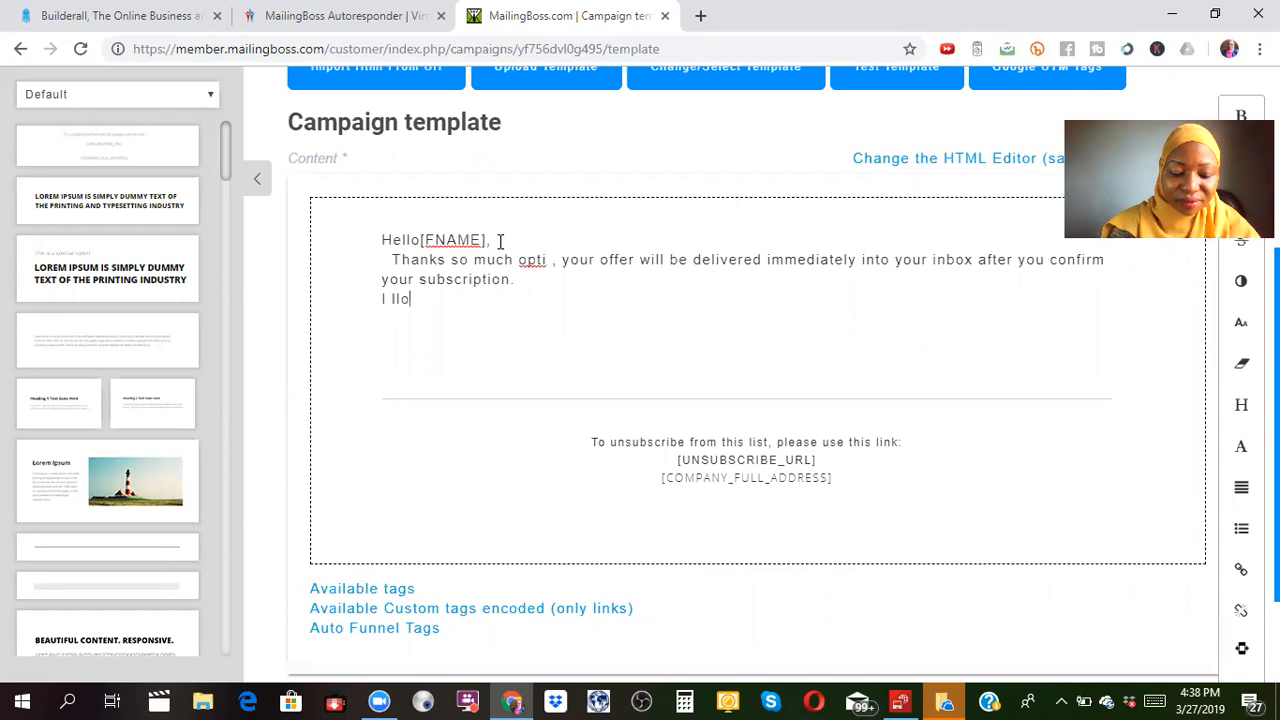
pyautogui.write('k to knowing your better.')
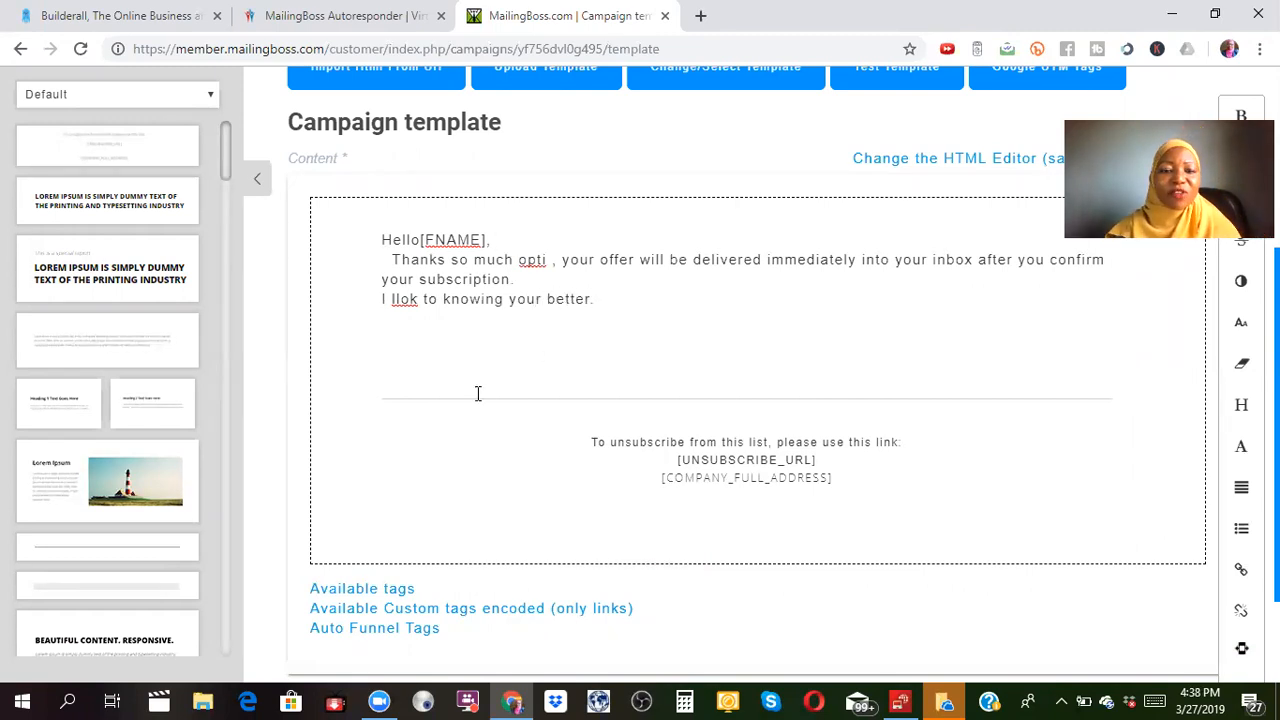
# Correct the typos 'opti' to 'optin' and 'llok' to 'look'.
pyautogui.click(549, 259)
pyautogui.write('n')
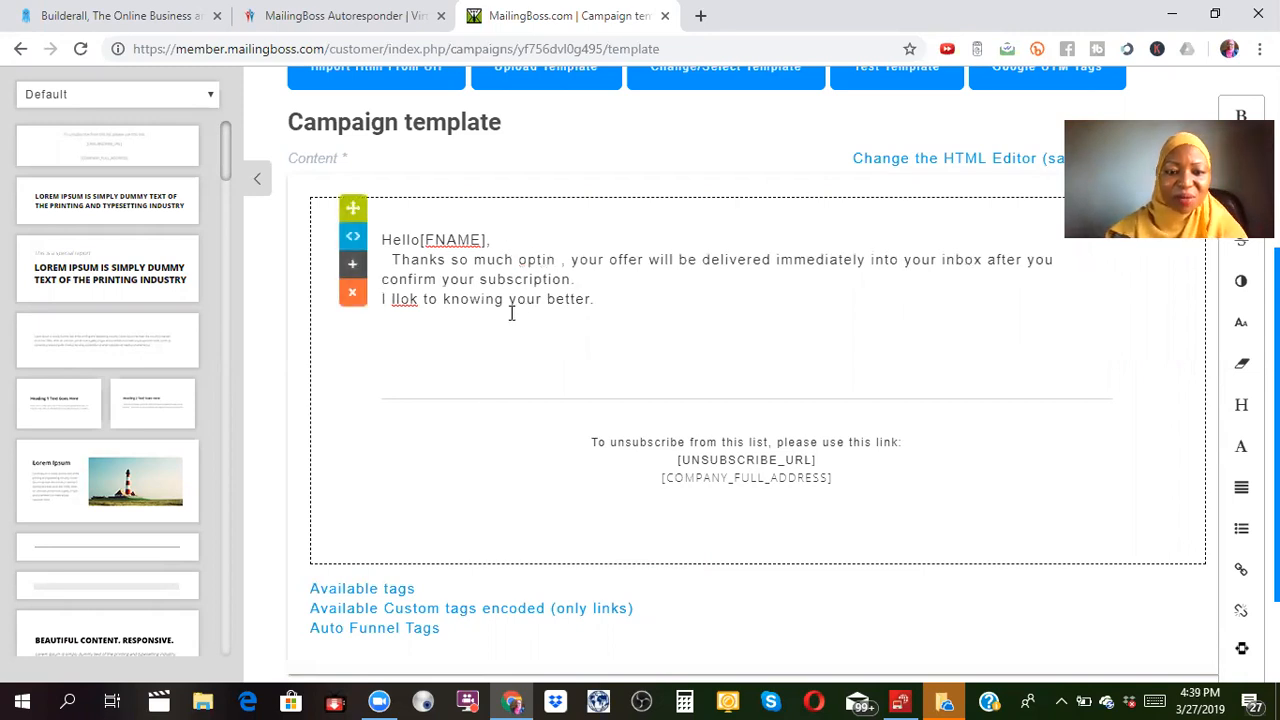
pyautogui.click(397, 300)
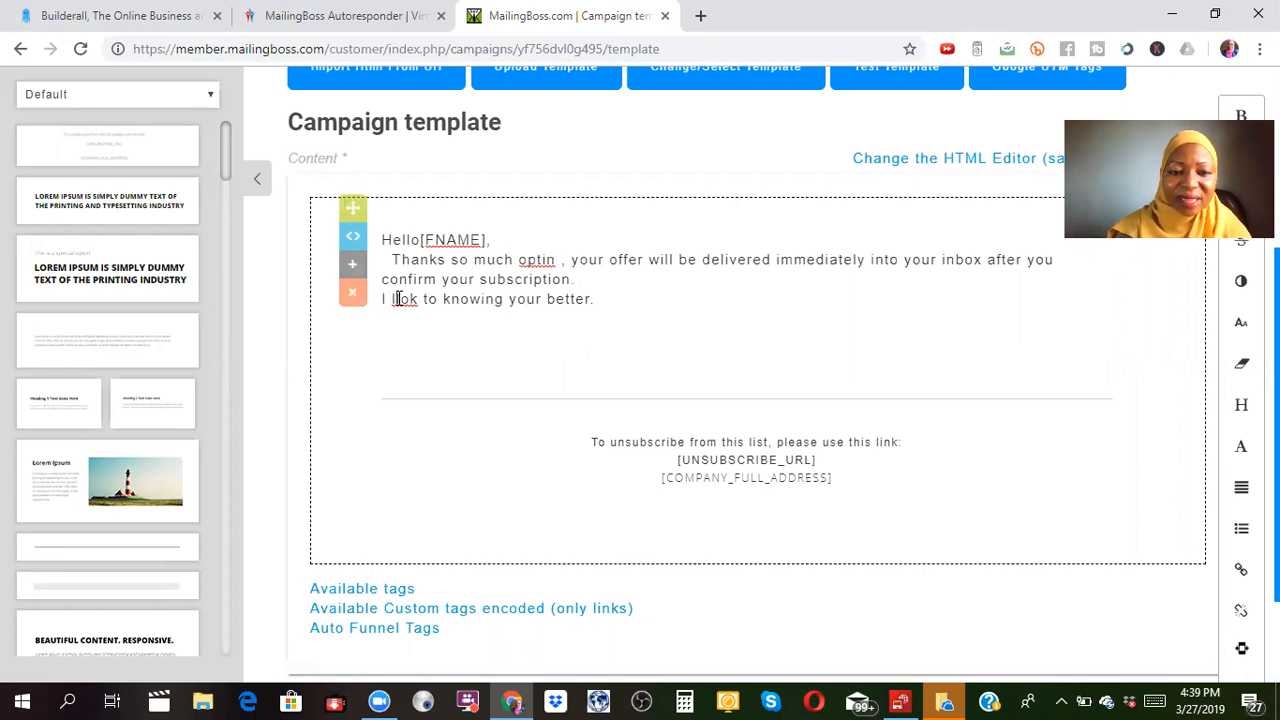
pyautogui.press('BackSpace')
pyautogui.write('o')
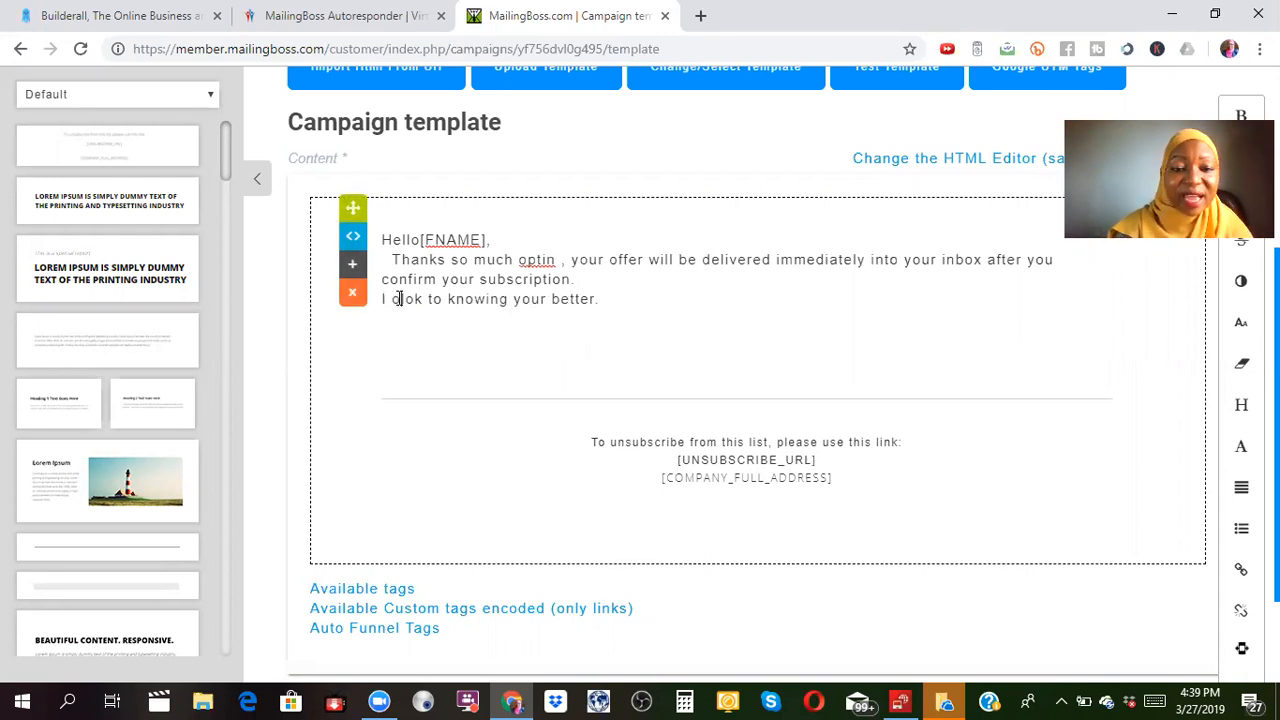
pyautogui.click(407, 299)
pyautogui.press('BackSpace')
pyautogui.press('BackSpace')
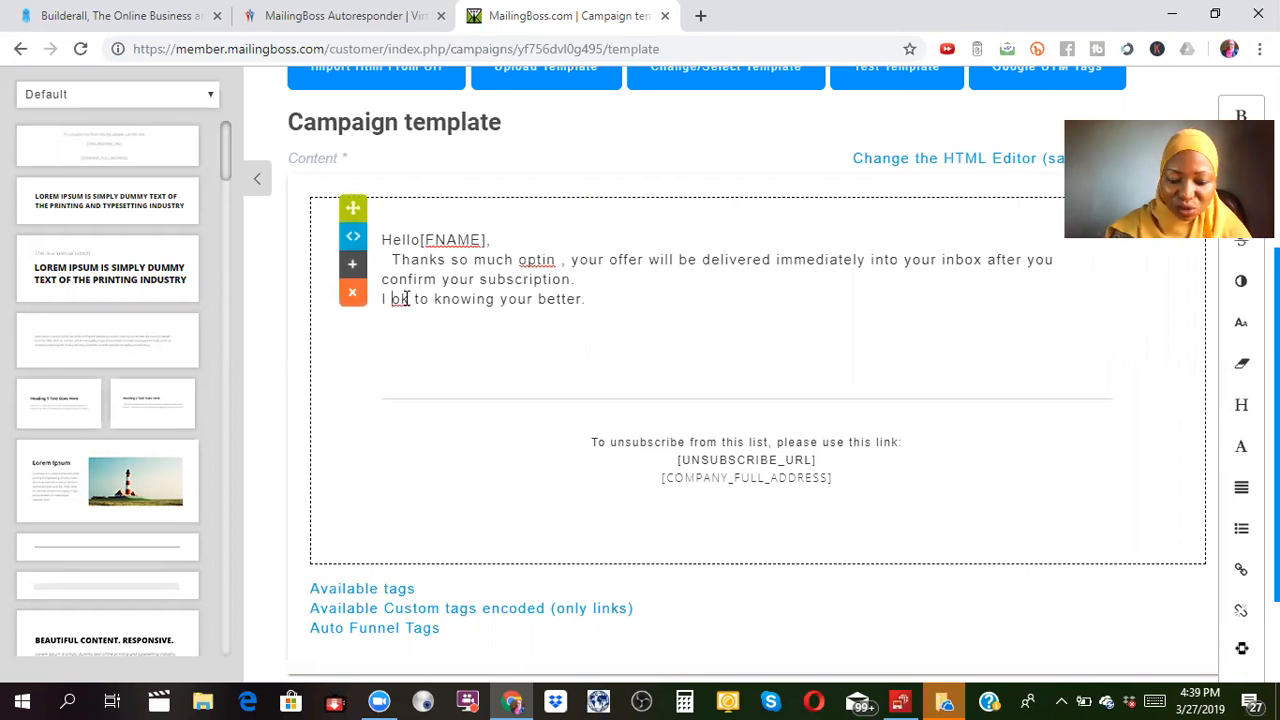
pyautogui.write('lo')
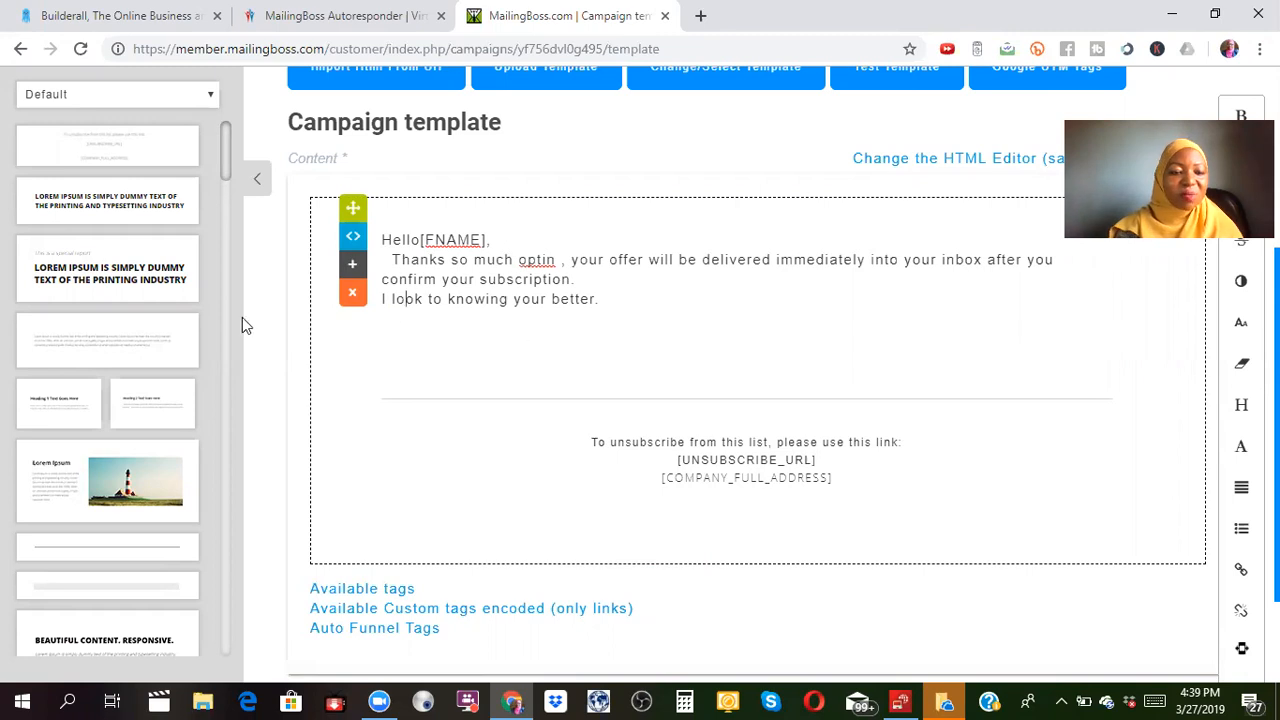
pyautogui.moveTo(225, 137); pyautogui.dragTo(225, 261)
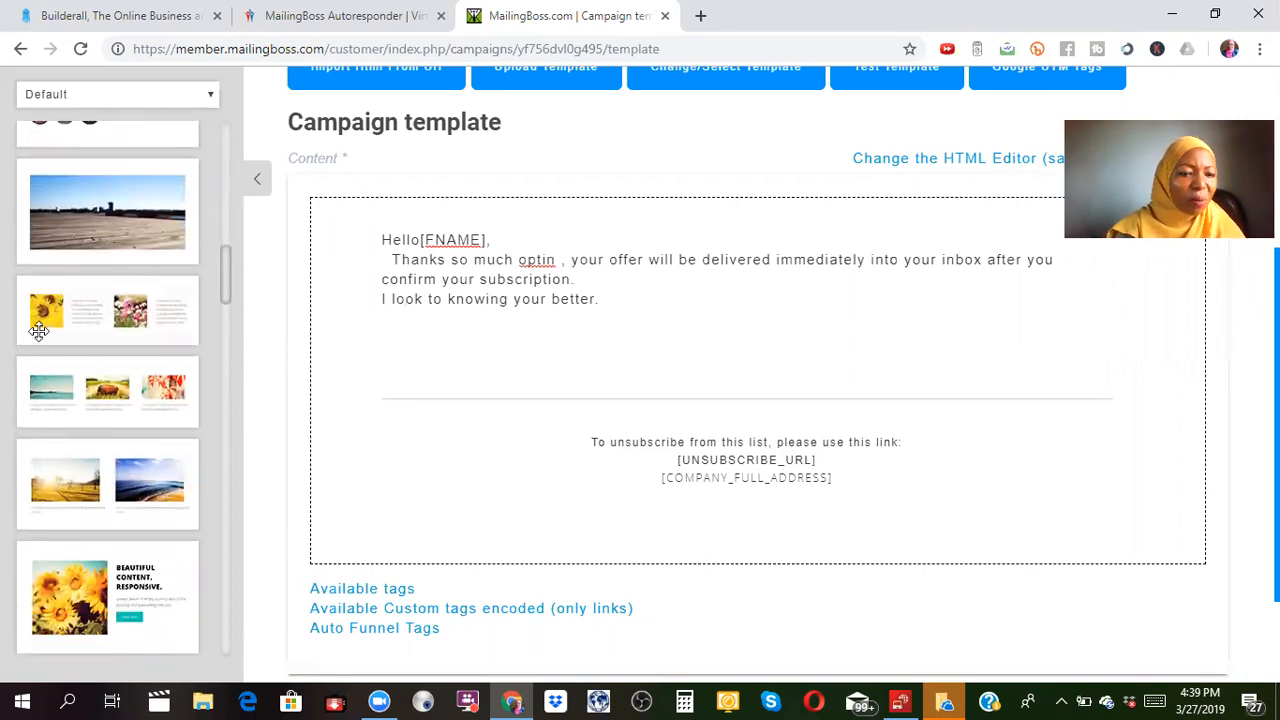
# Add the sunflower photo-and-text block below the body text and start replacing its image.
pyautogui.moveTo(122, 590); pyautogui.dragTo(706, 370)
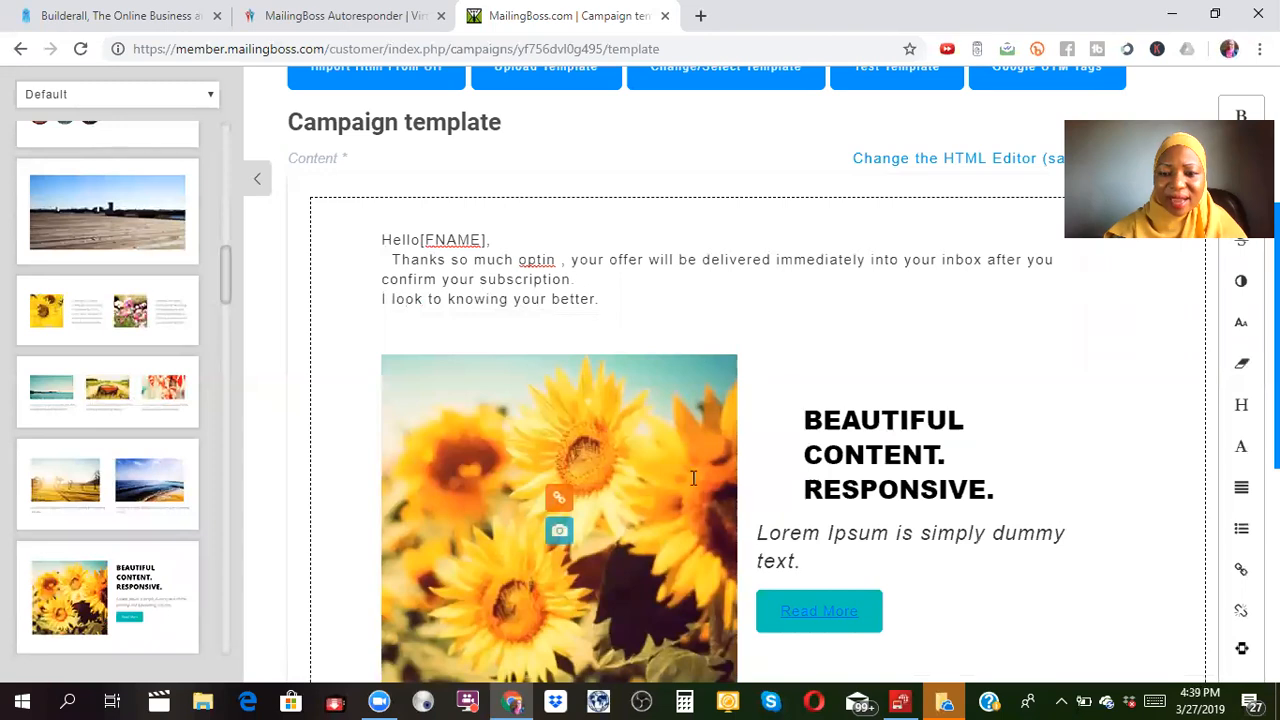
pyautogui.click(559, 535)
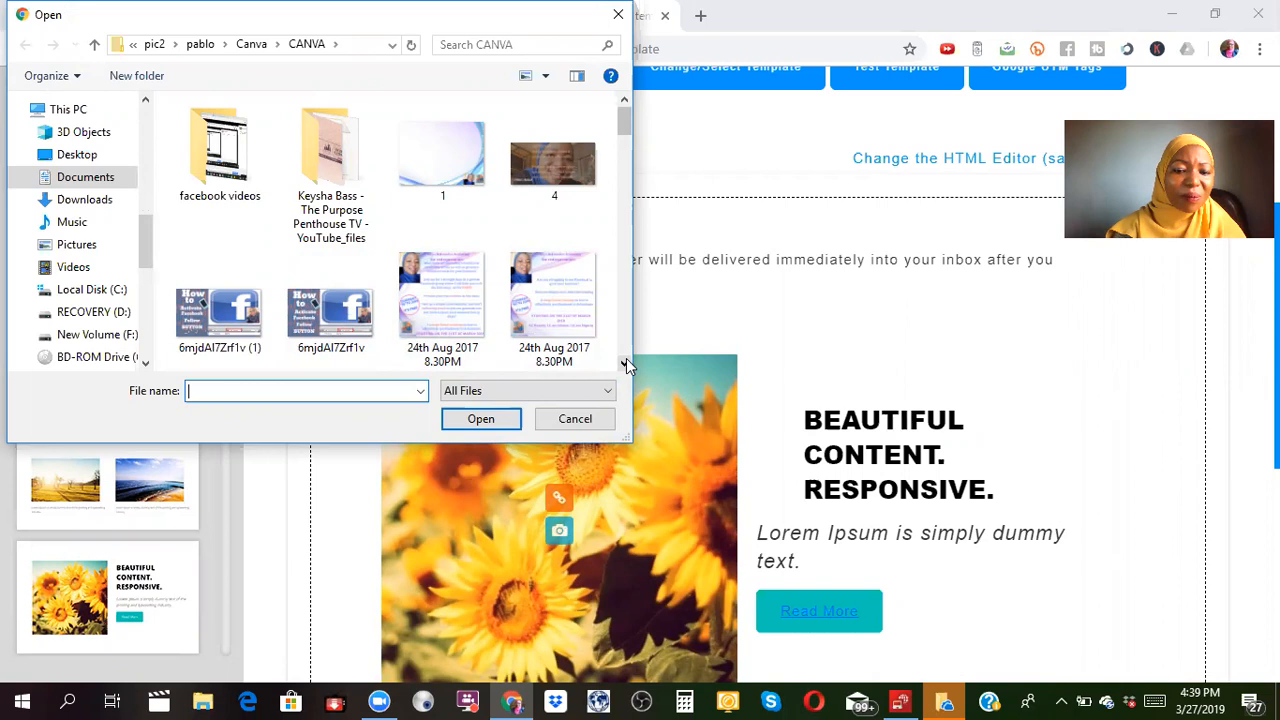
pyautogui.moveTo(625, 363); pyautogui.dragTo(625, 363)
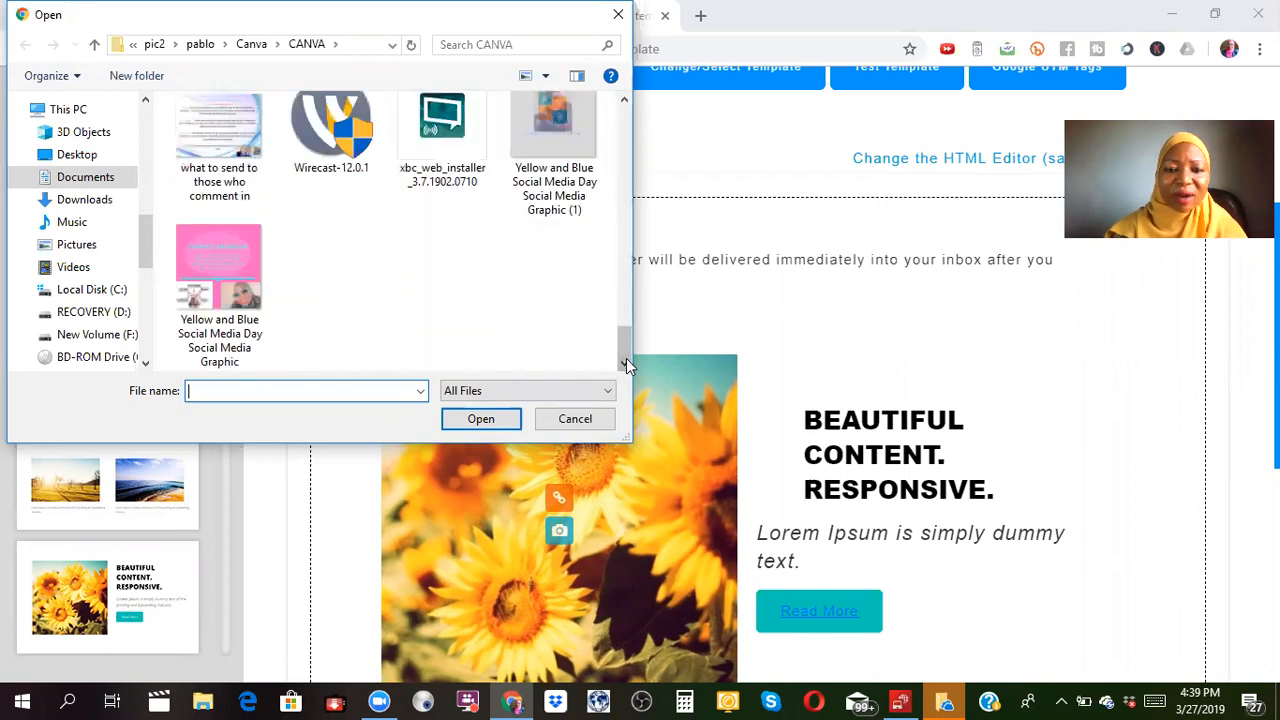
pyautogui.click(622, 100)
pyautogui.moveTo(622, 99); pyautogui.dragTo(622, 99)
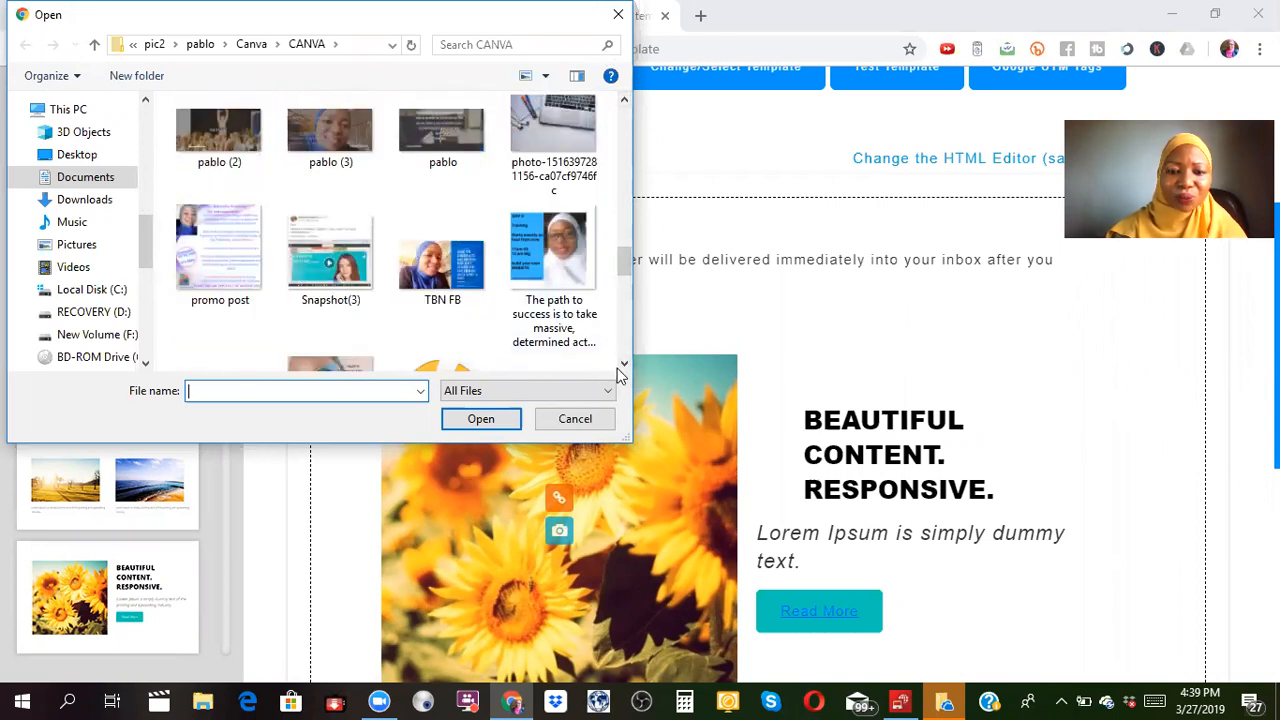
pyautogui.moveTo(627, 363); pyautogui.dragTo(628, 363)
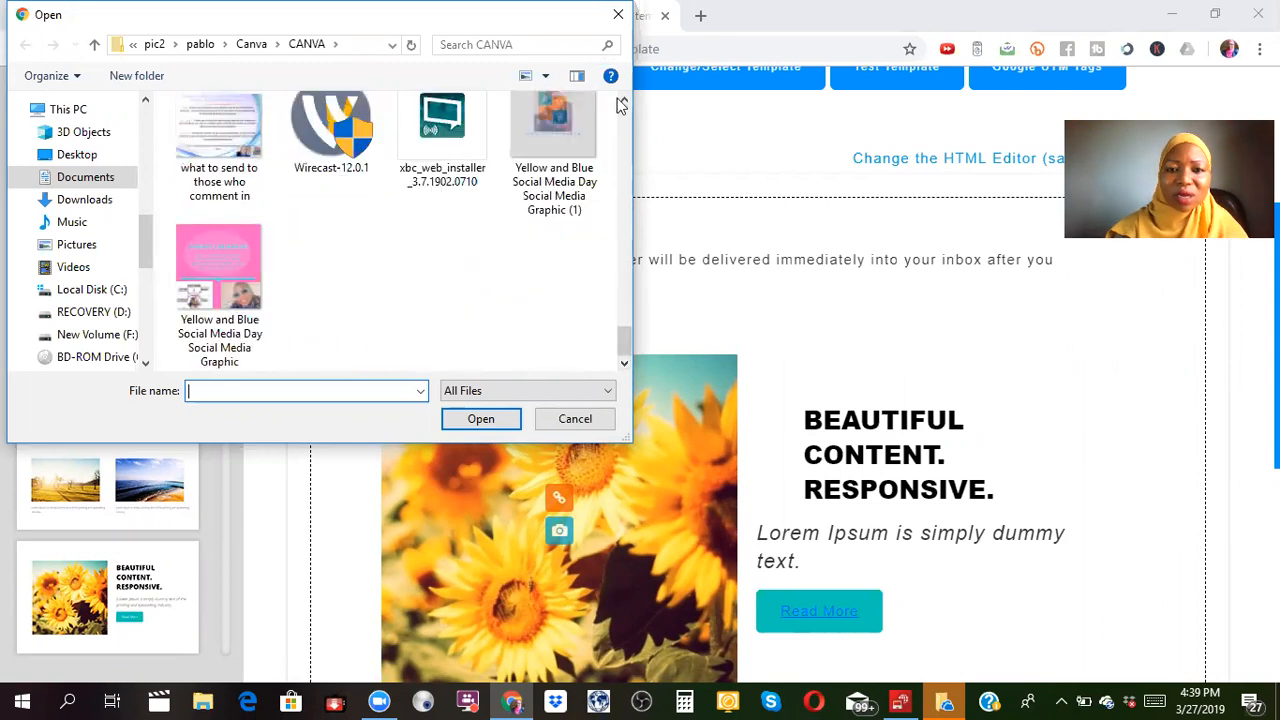
pyautogui.moveTo(624, 100); pyautogui.dragTo(624, 100)
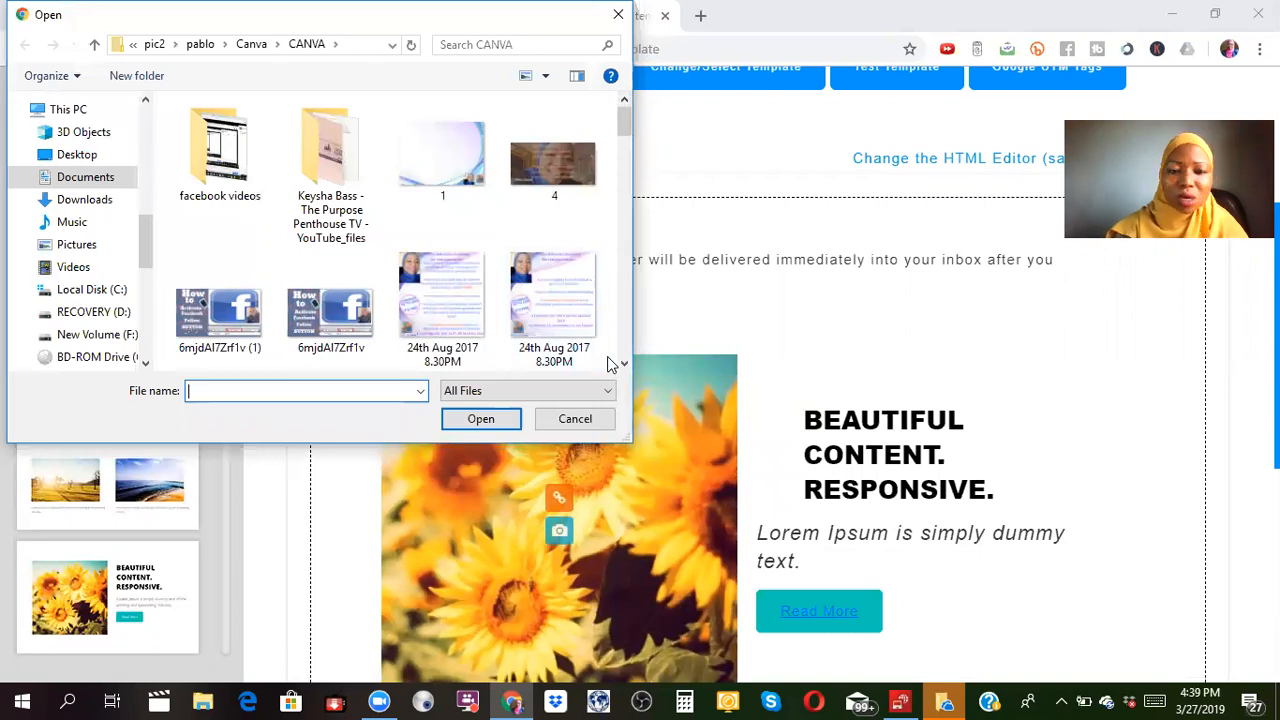
pyautogui.moveTo(624, 367); pyautogui.dragTo(624, 367)
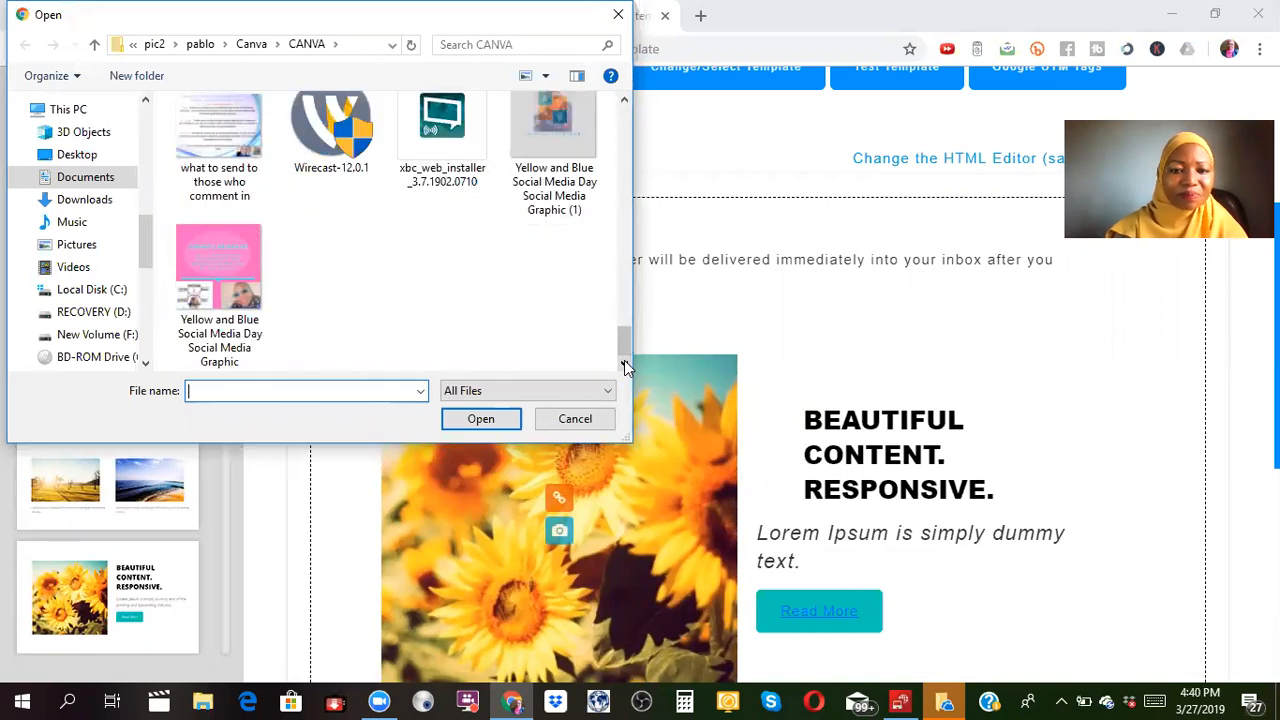
# Upload IMG-20190305-WA0027 from the Documents folder in place of the sunflowers.
pyautogui.click(112, 179)
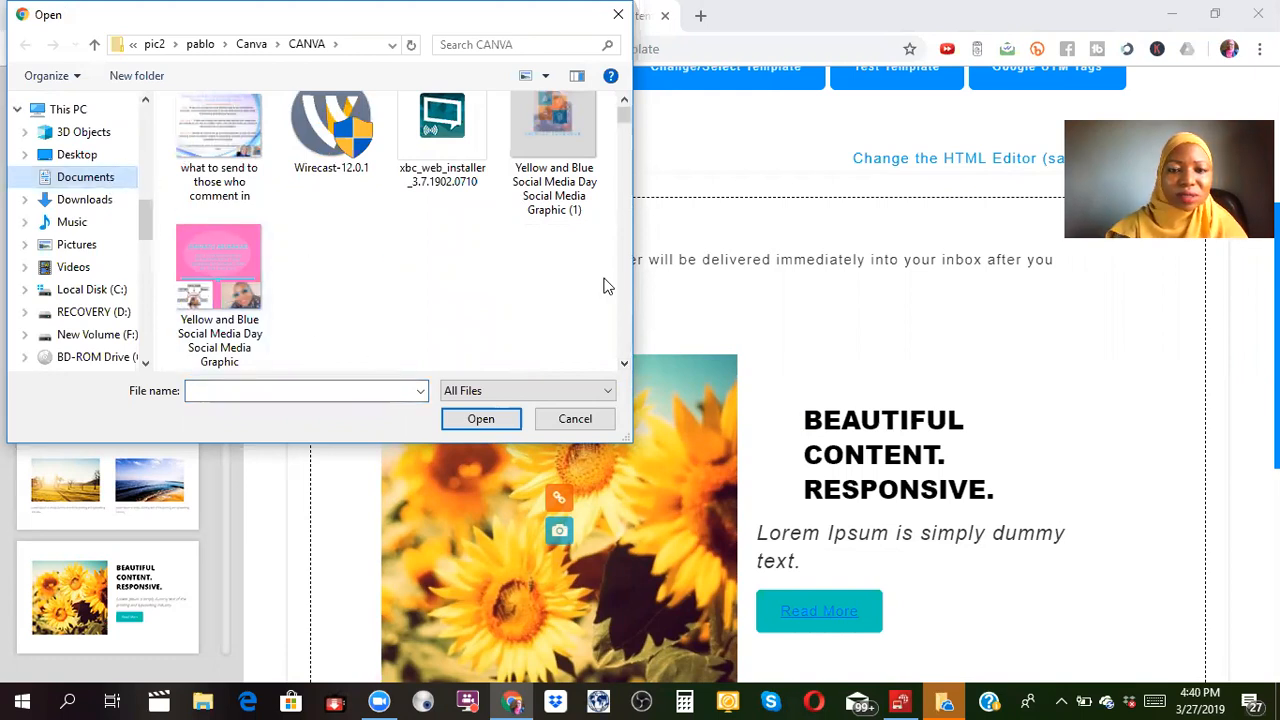
pyautogui.moveTo(624, 367); pyautogui.dragTo(624, 367)
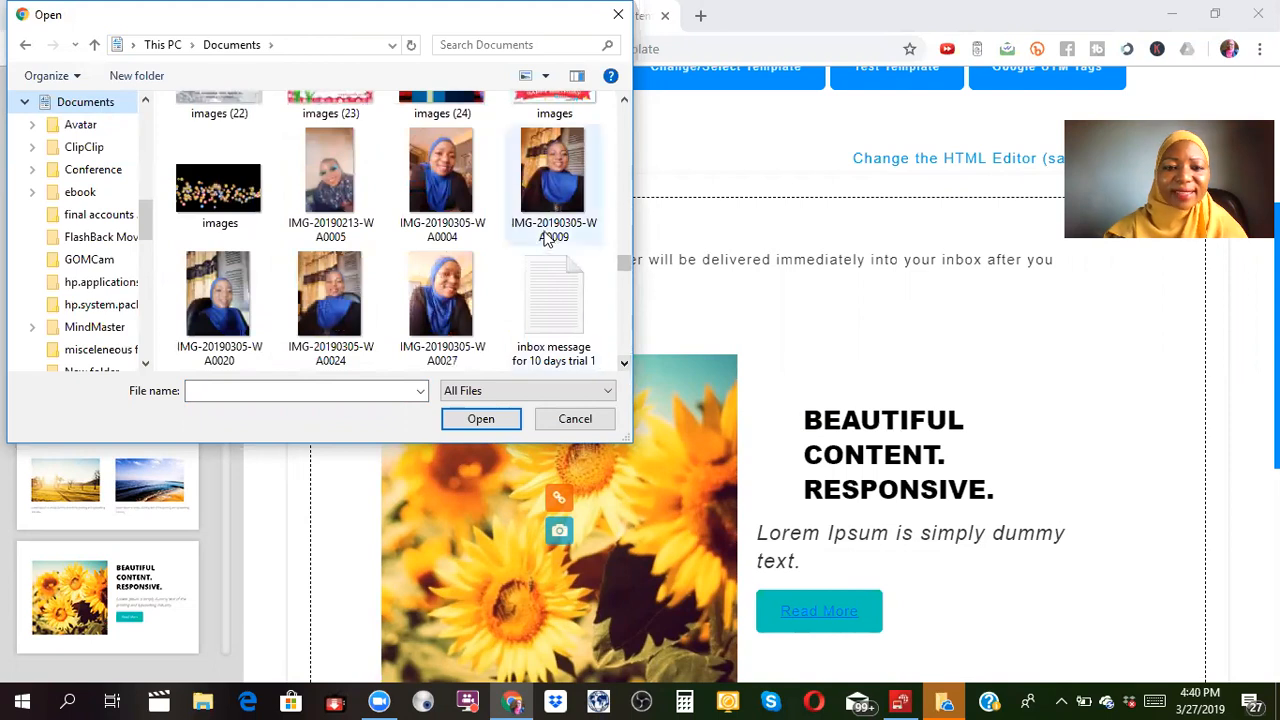
pyautogui.click(428, 290)
pyautogui.click(497, 421)
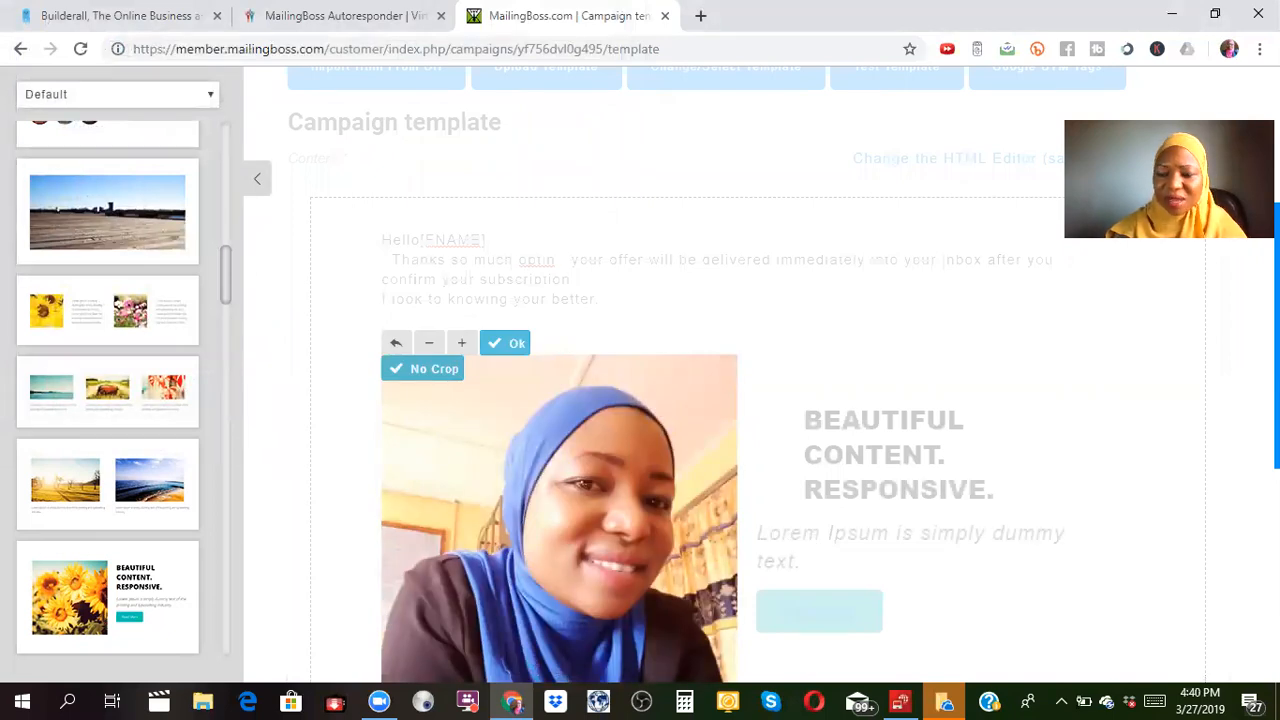
# Keep the photo uncropped and erase the block's placeholder heading and paragraph.
pyautogui.scroll(-2, 760, 380)
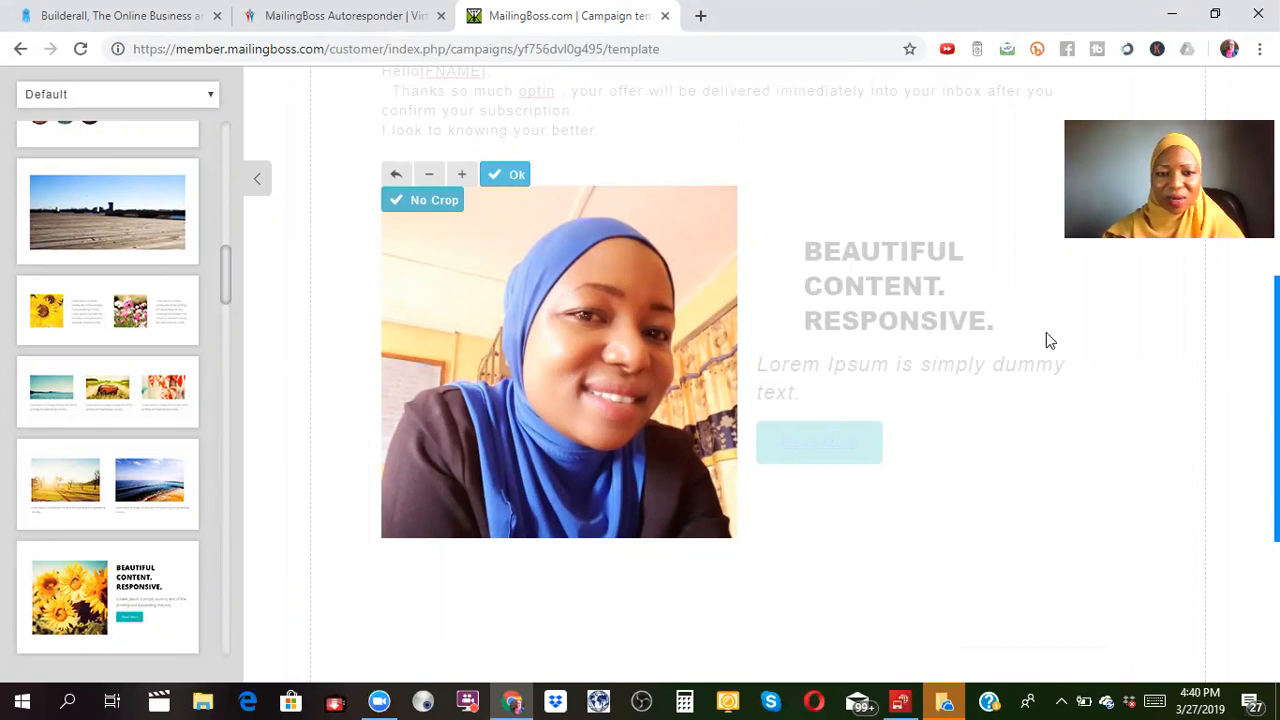
pyautogui.click(510, 177)
pyautogui.click(811, 392)
pyautogui.press('BackSpace')
pyautogui.press('BackSpace')
pyautogui.press('BackSpace')
pyautogui.press('BackSpace')
pyautogui.press('BackSpace')
pyautogui.press('BackSpace')
pyautogui.press('BackSpace')
pyautogui.press('BackSpace')
pyautogui.press('BackSpace')
pyautogui.press('BackSpace')
pyautogui.press('BackSpace')
pyautogui.press('BackSpace')
pyautogui.press('BackSpace')
pyautogui.press('BackSpace')
pyautogui.press('BackSpace')
pyautogui.press('BackSpace')
pyautogui.press('BackSpace')
pyautogui.press('BackSpace')
pyautogui.press('BackSpace')
pyautogui.press('BackSpace')
pyautogui.press('BackSpace')
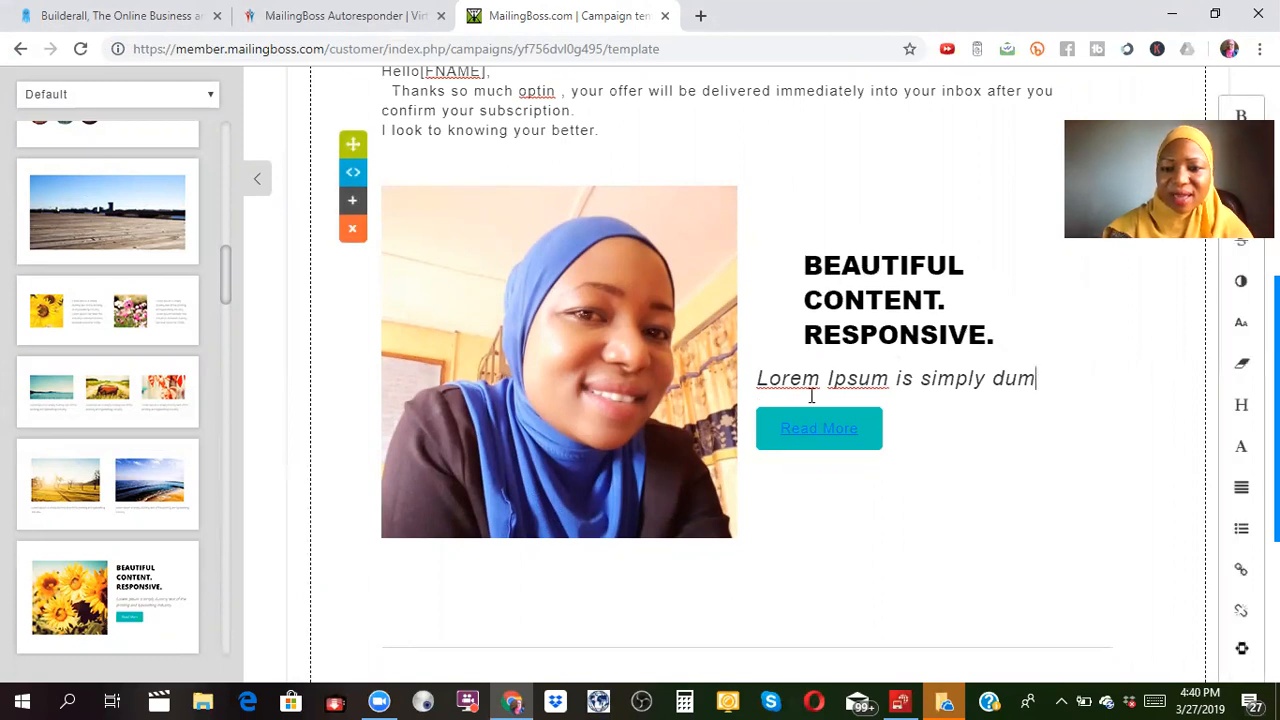
pyautogui.press('BackSpace')
pyautogui.press('BackSpace')
pyautogui.press('BackSpace')
pyautogui.press('BackSpace')
pyautogui.press('BackSpace')
pyautogui.press('BackSpace')
pyautogui.press('BackSpace')
pyautogui.press('BackSpace')
pyautogui.press('BackSpace')
pyautogui.press('BackSpace')
pyautogui.press('BackSpace')
pyautogui.press('BackSpace')
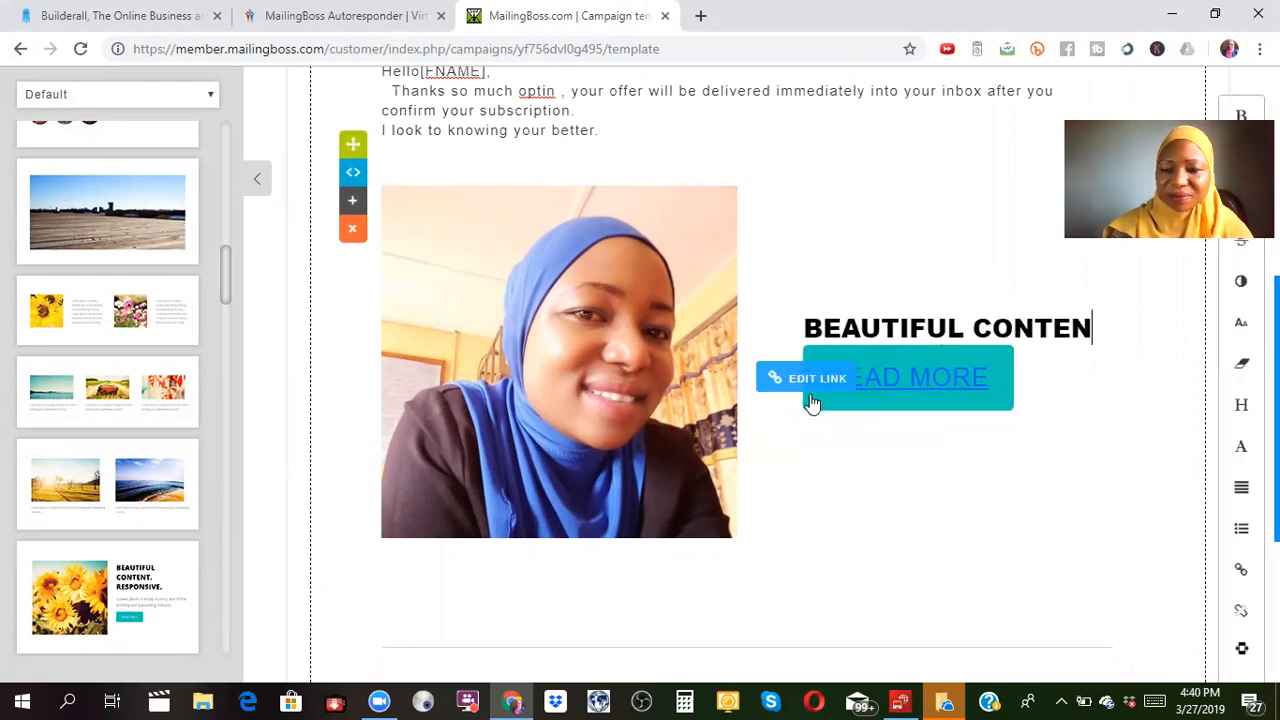
pyautogui.press('BackSpace')
pyautogui.press('BackSpace')
pyautogui.press('BackSpace')
pyautogui.press('BackSpace')
pyautogui.press('BackSpace')
pyautogui.press('BackSpace')
pyautogui.press('BackSpace')
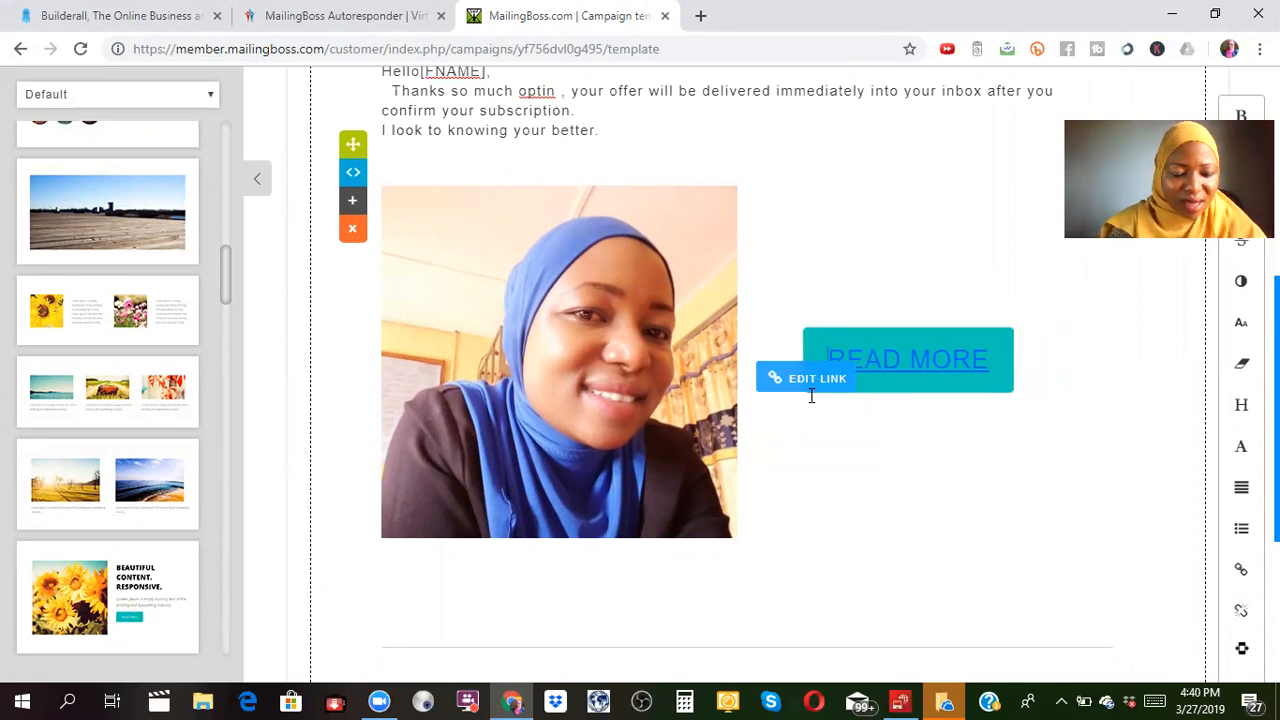
# Type the heading 'THANKS AGAIN AND WELCOME.' and begin a new line beneath it.
pyautogui.write('Y')
pyautogui.press('BackSpace')
pyautogui.write('THANK')
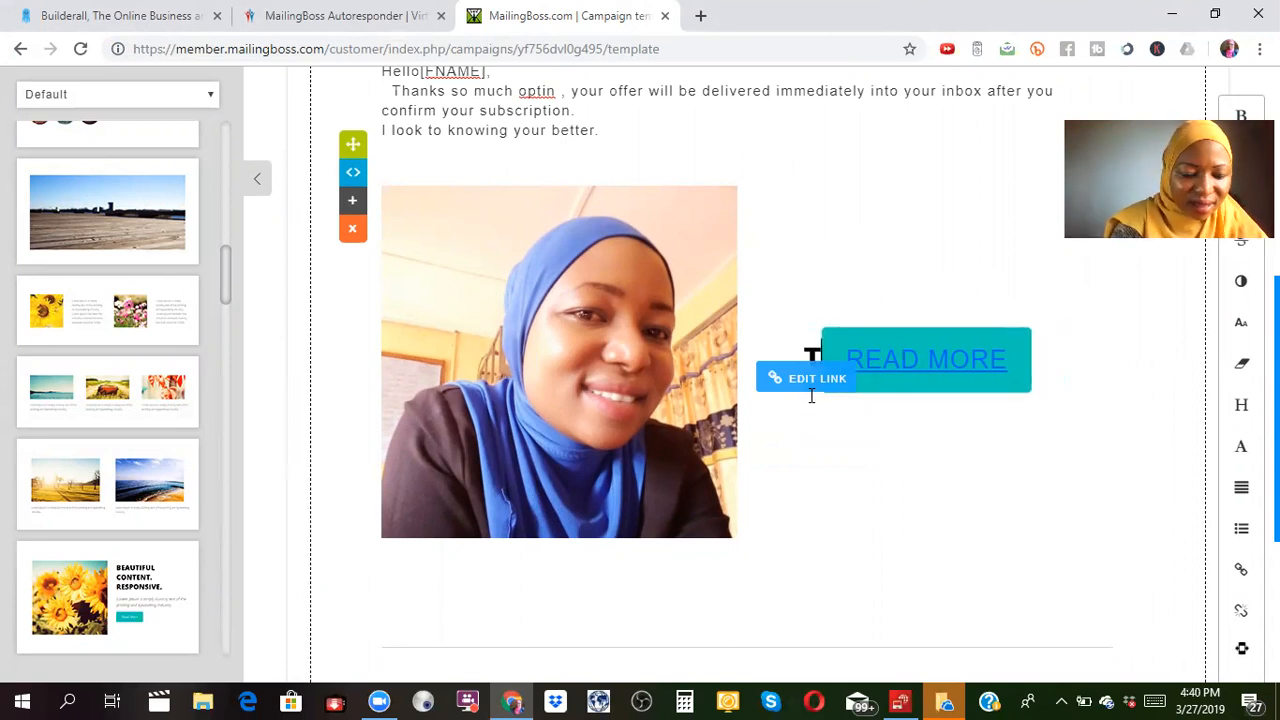
pyautogui.write('S AGA')
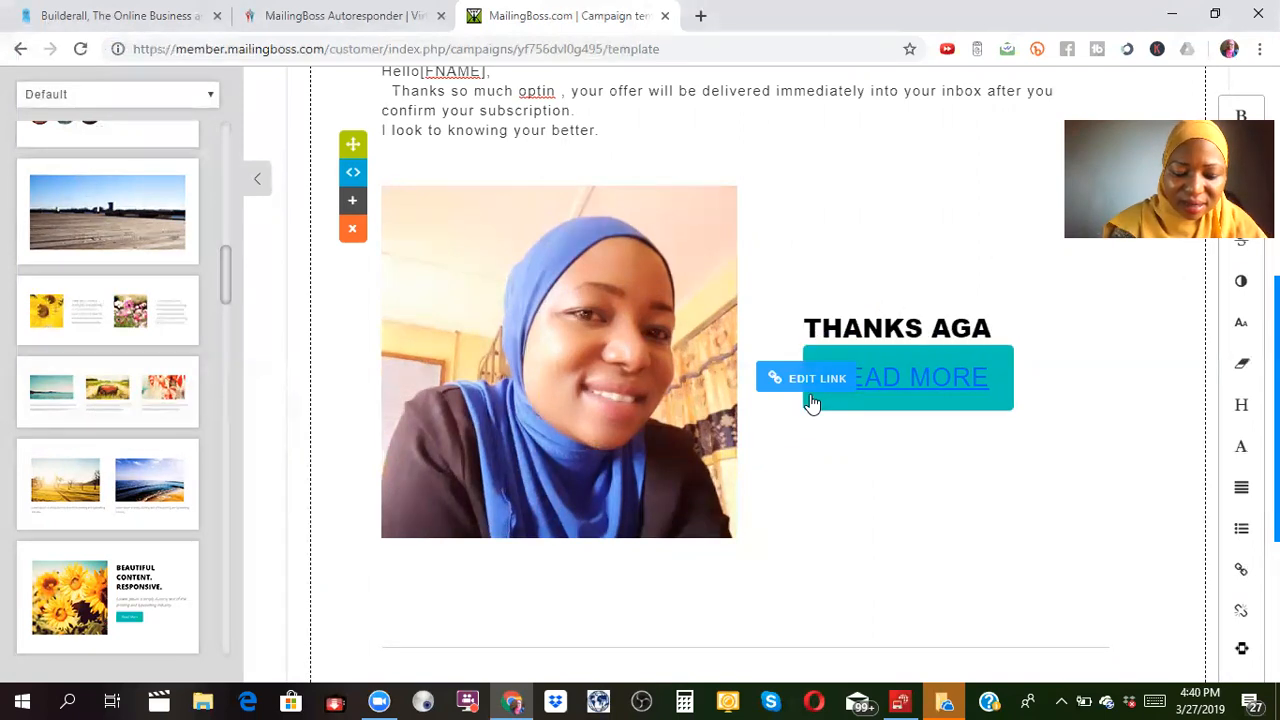
pyautogui.write('IN FOR')
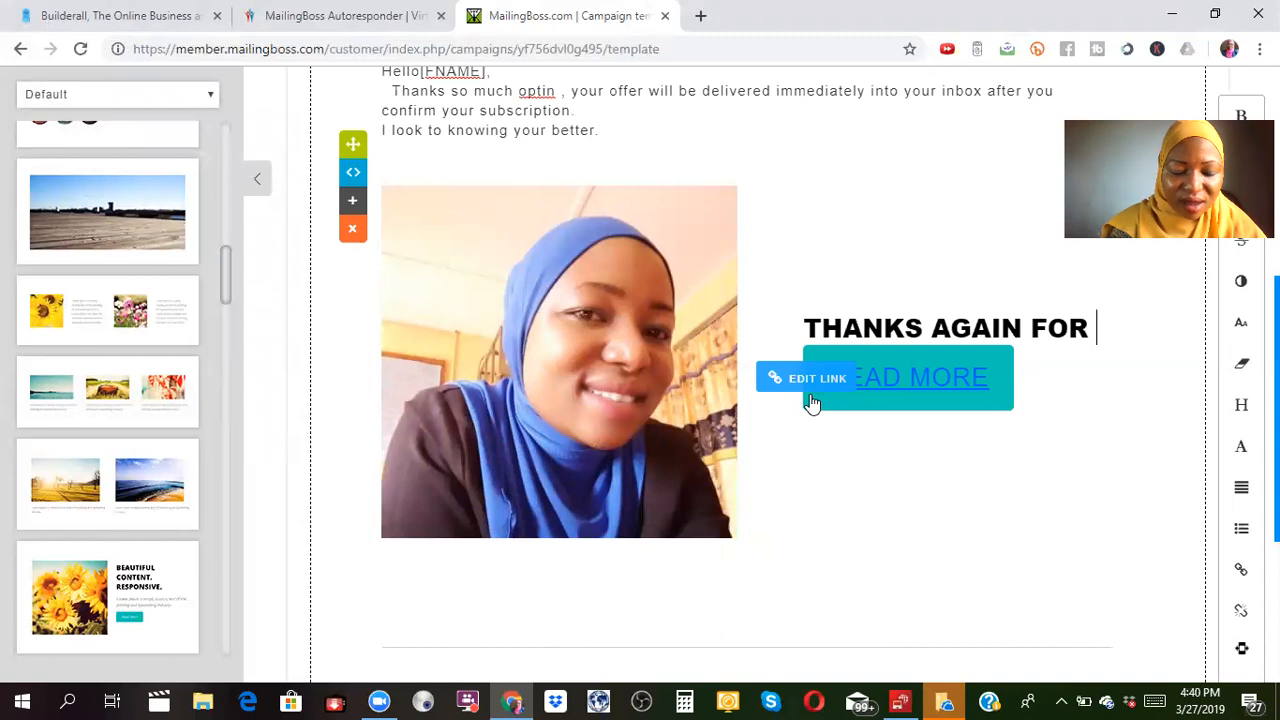
pyautogui.press('BackSpace')
pyautogui.press('BackSpace')
pyautogui.press('BackSpace')
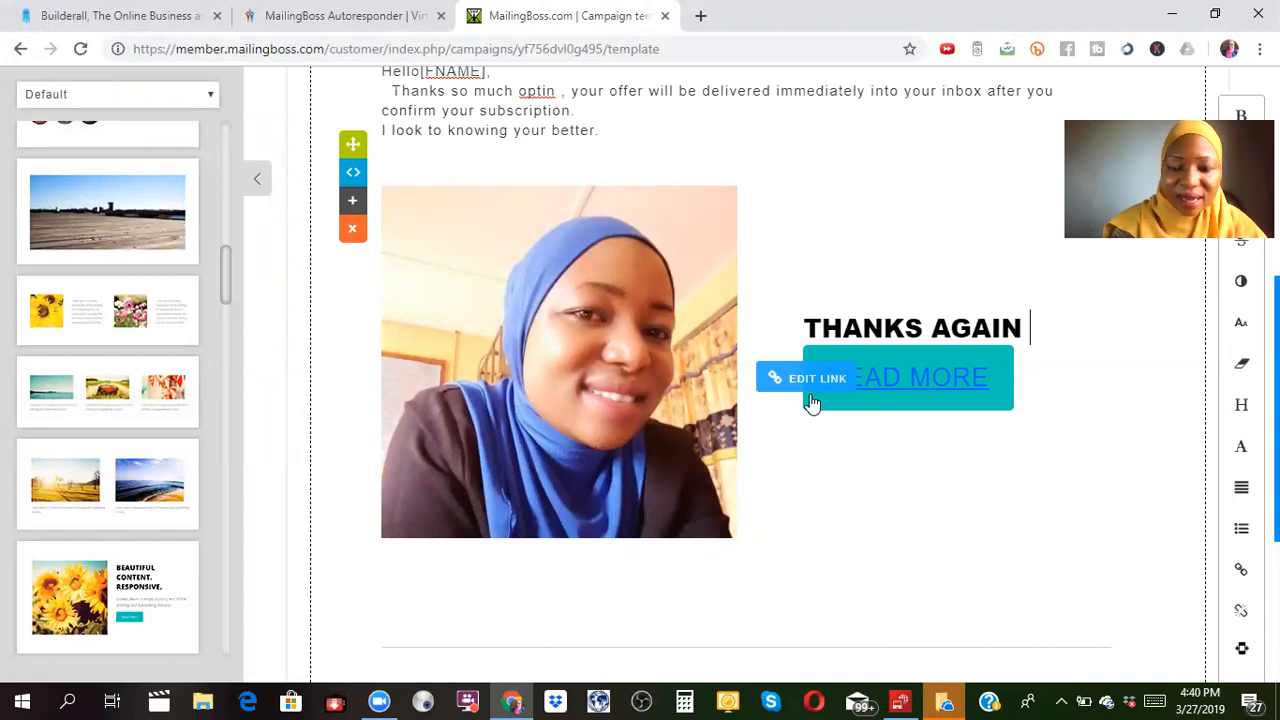
pyautogui.write('AND')
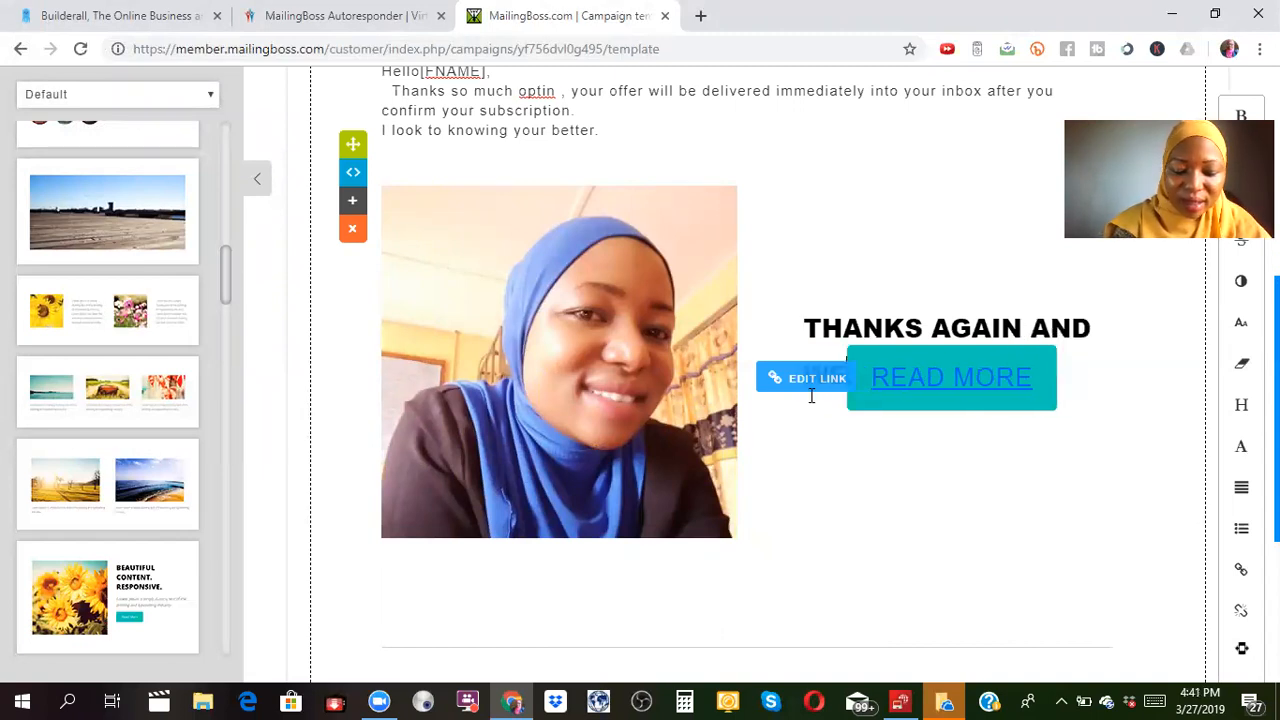
pyautogui.write(' WELCOME')
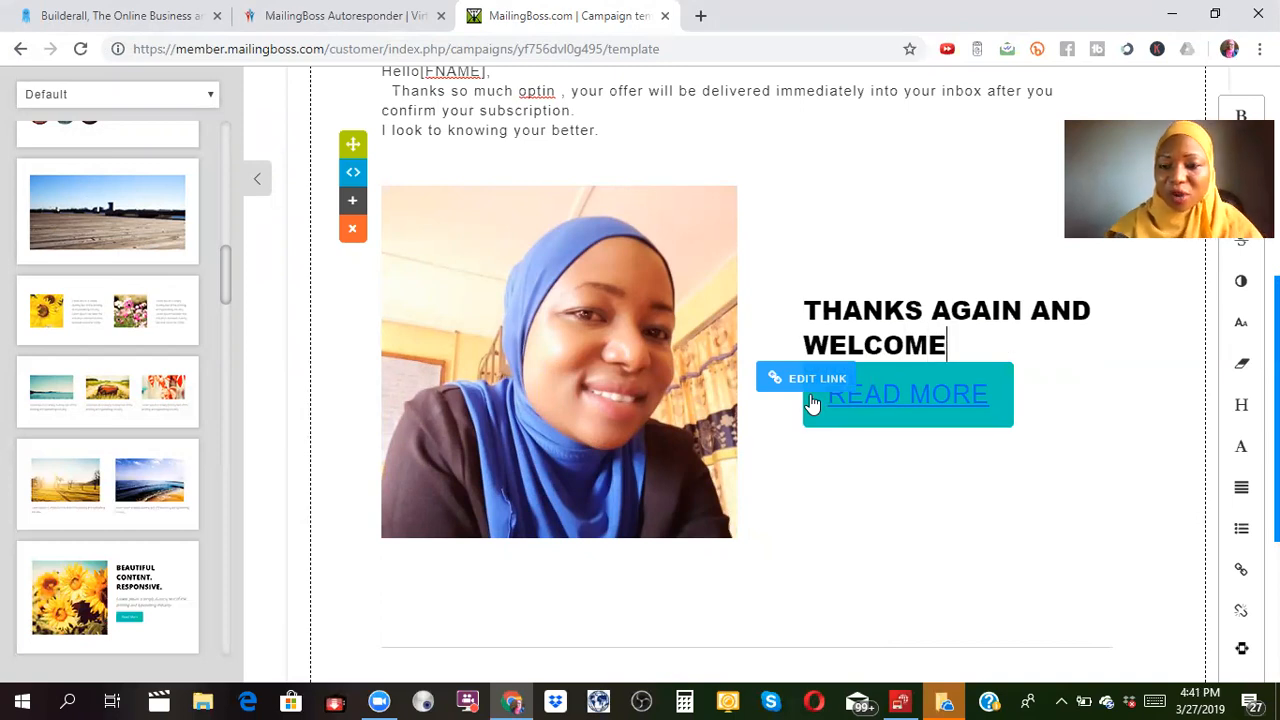
pyautogui.press('Return')
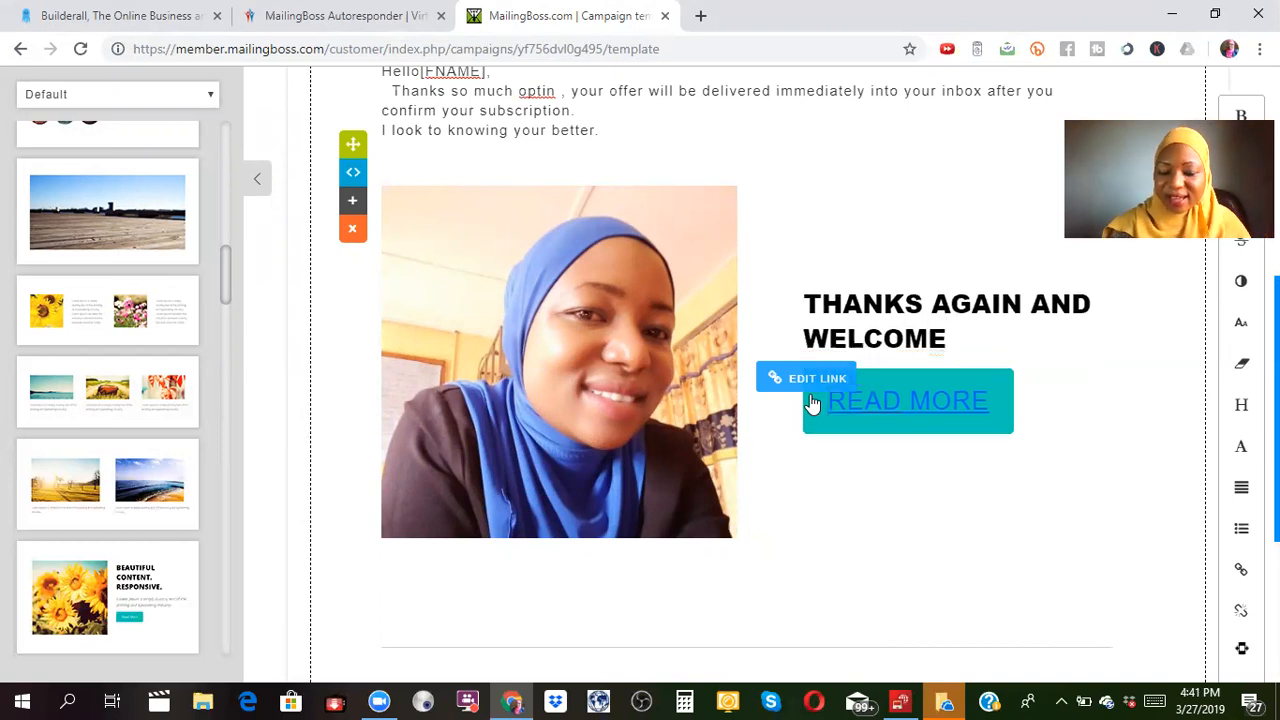
pyautogui.press('Return')
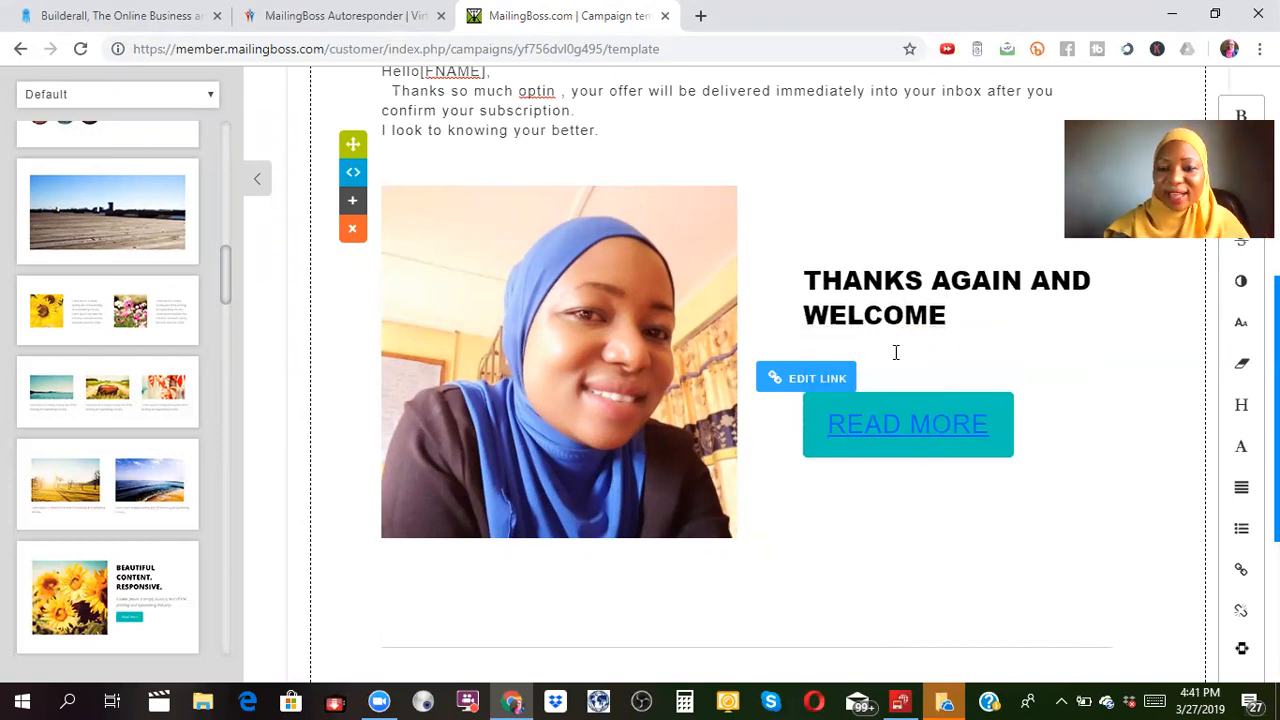
pyautogui.click(950, 317)
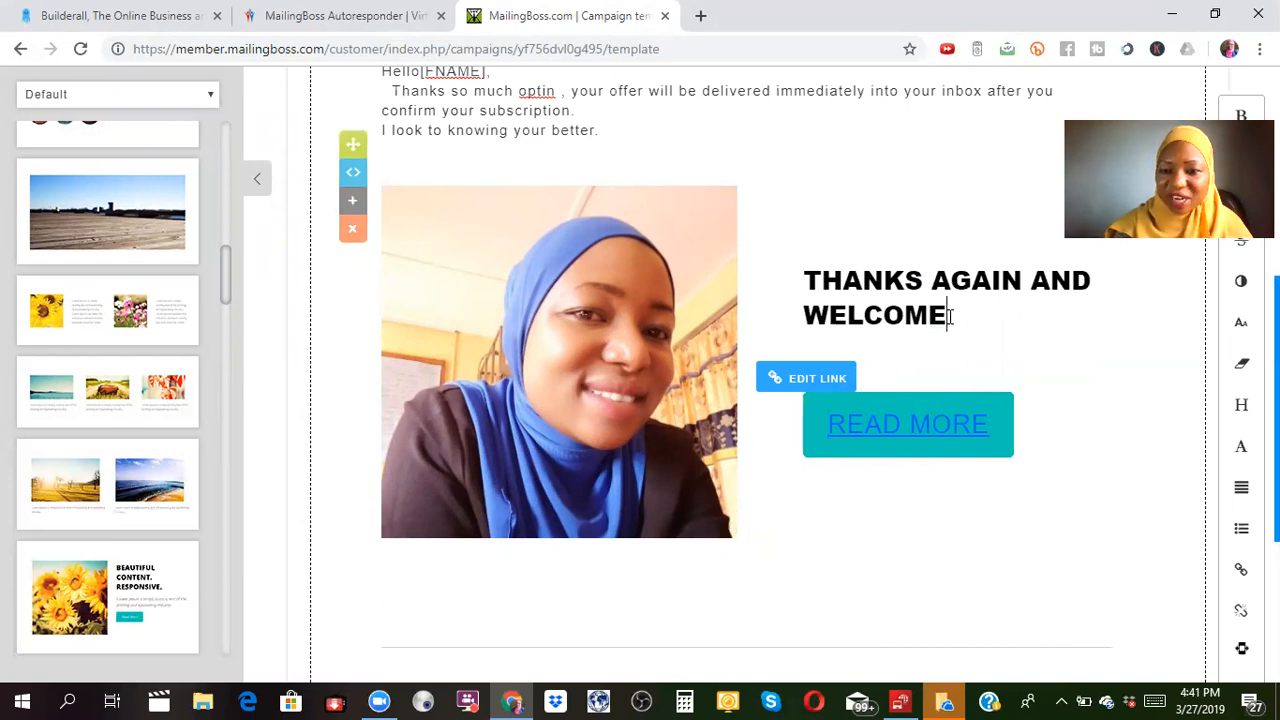
pyautogui.write('.')
pyautogui.press('Return')
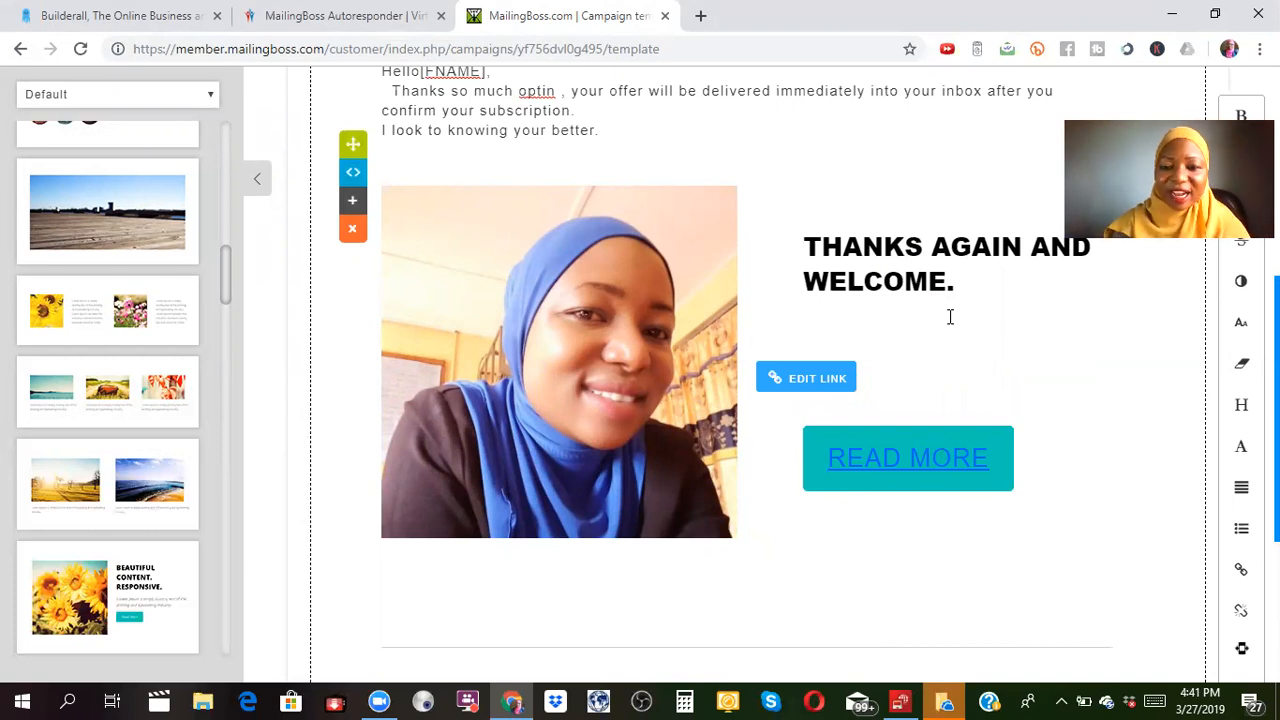
pyautogui.write('T')
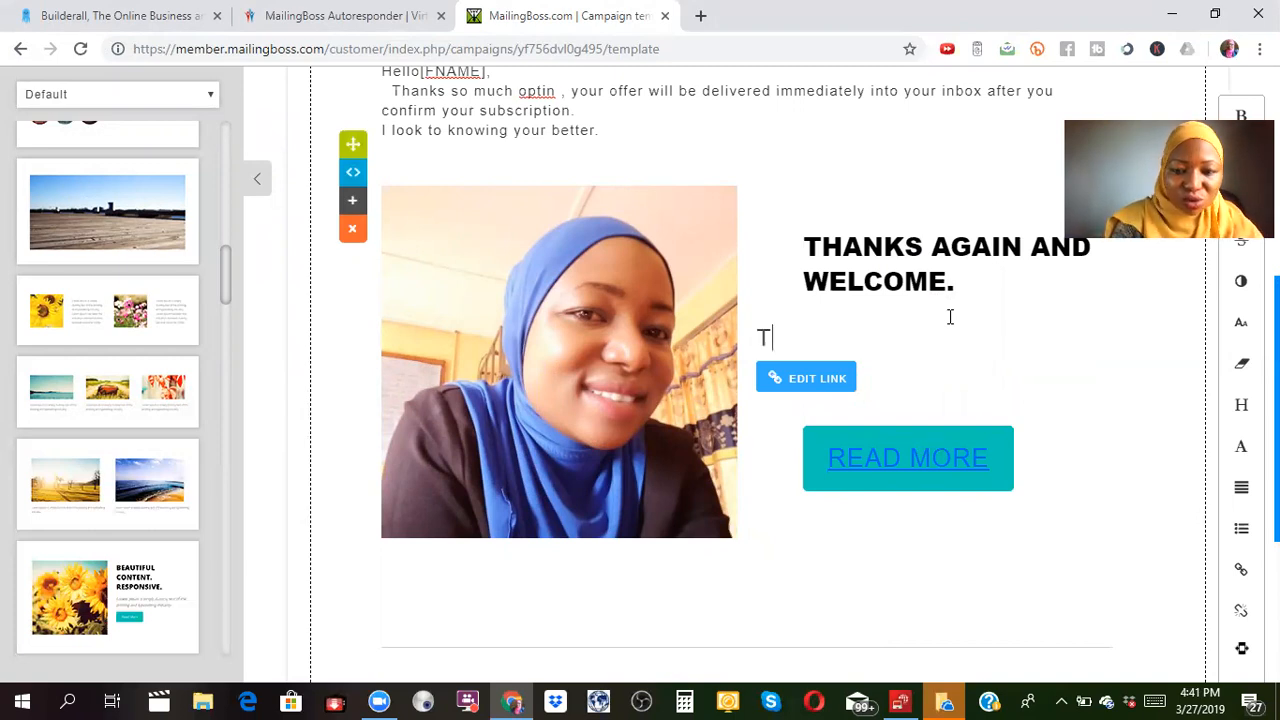
pyautogui.write('o kn')
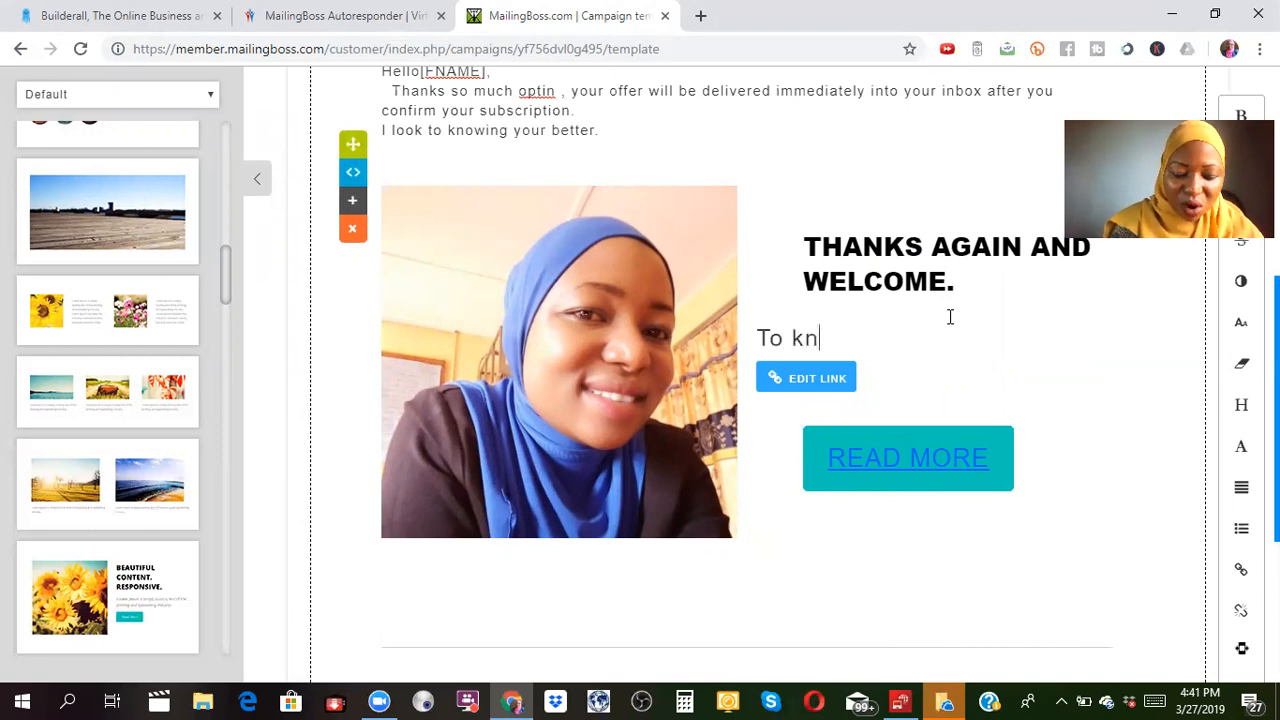
pyautogui.write('ow mo')
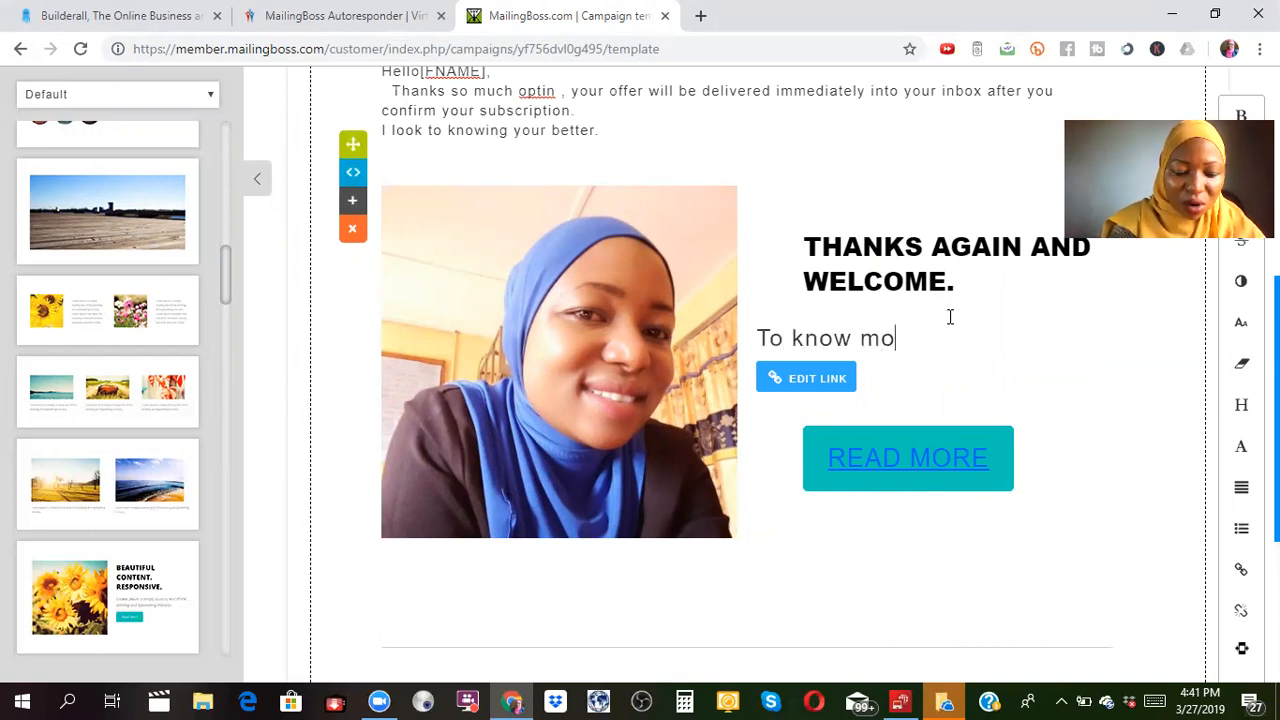
pyautogui.write('re abouy')
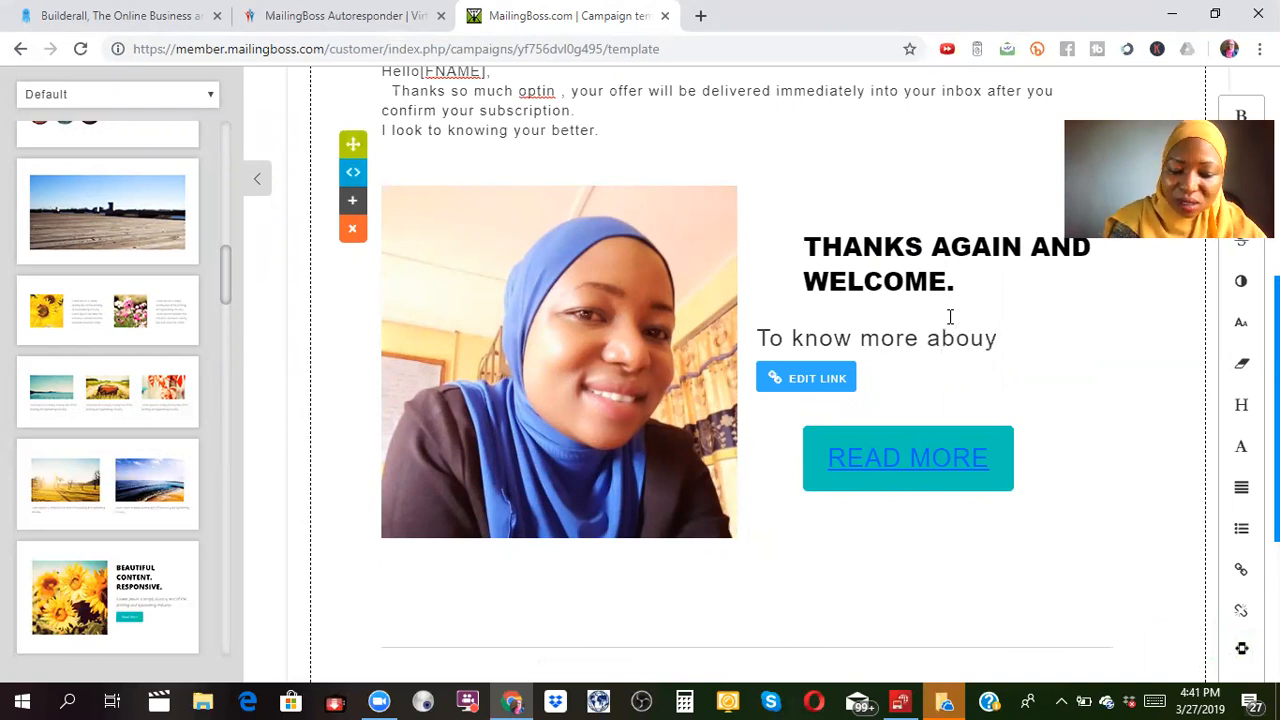
# Complete the line so it reads 'To know more about me click the link below'.
pyautogui.press('BackSpace')
pyautogui.write('t m')
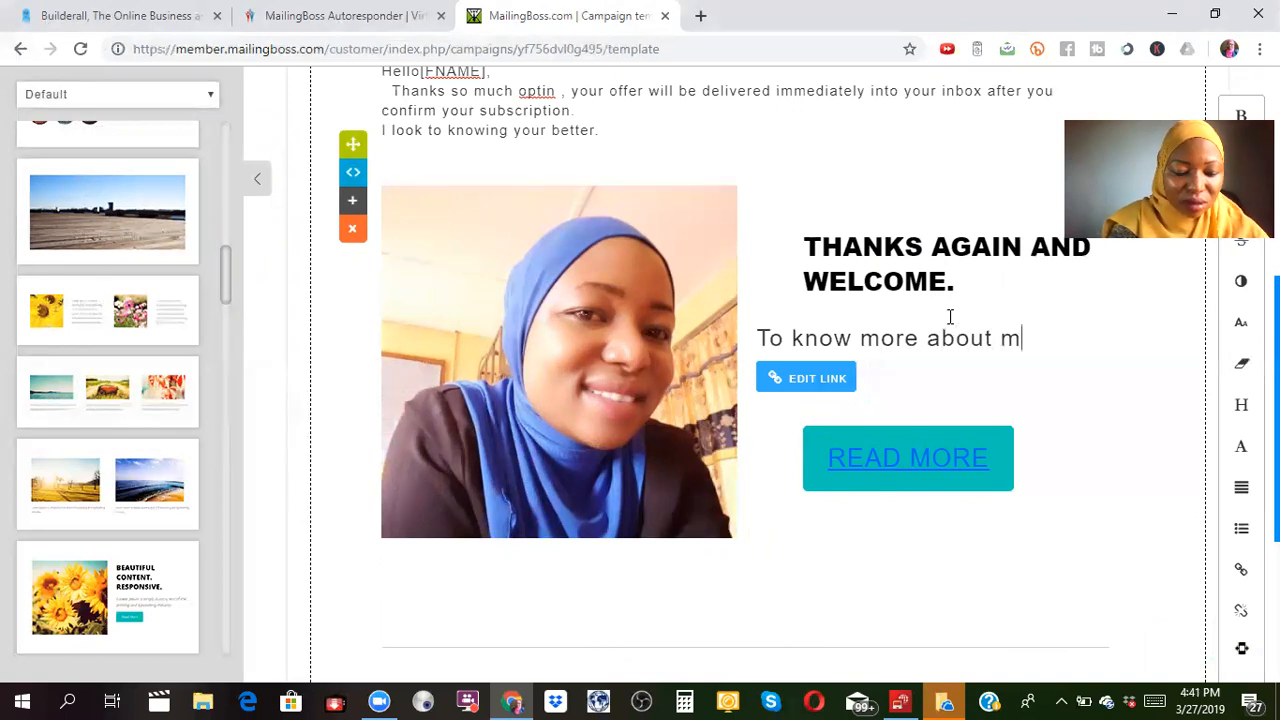
pyautogui.write('e clic')
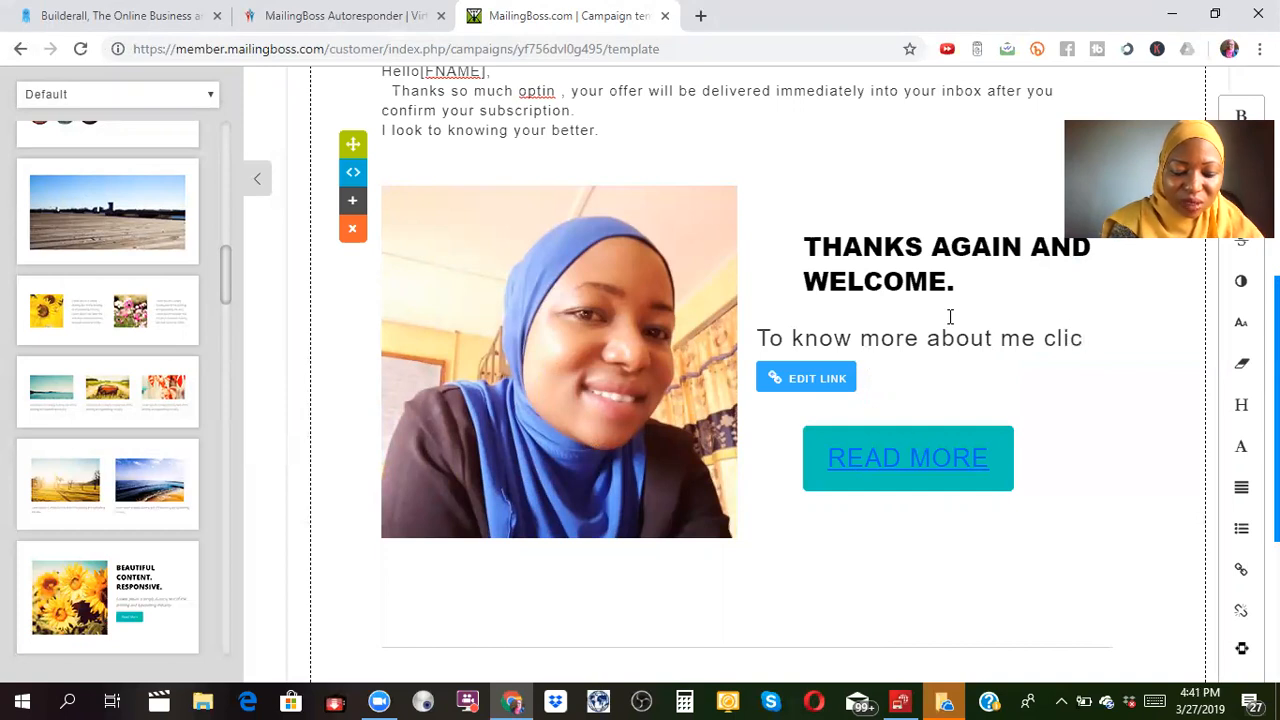
pyautogui.write('k the link below')
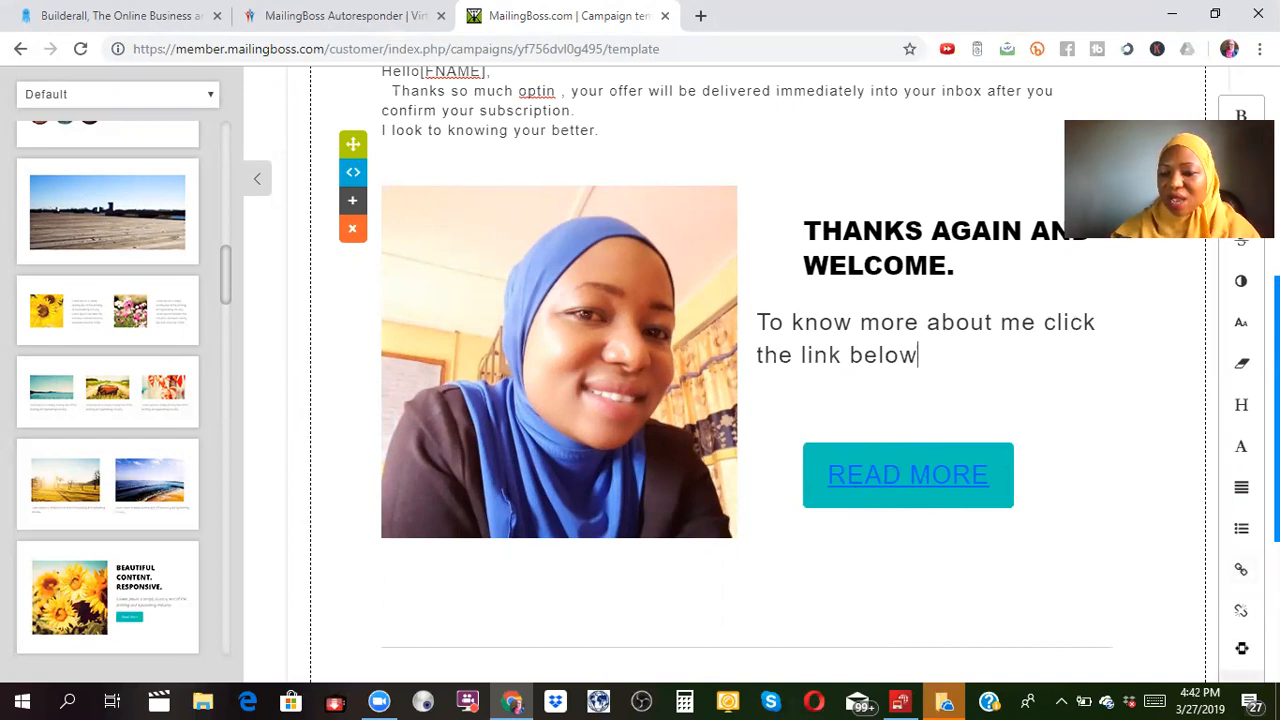
pyautogui.click(1277, 450)
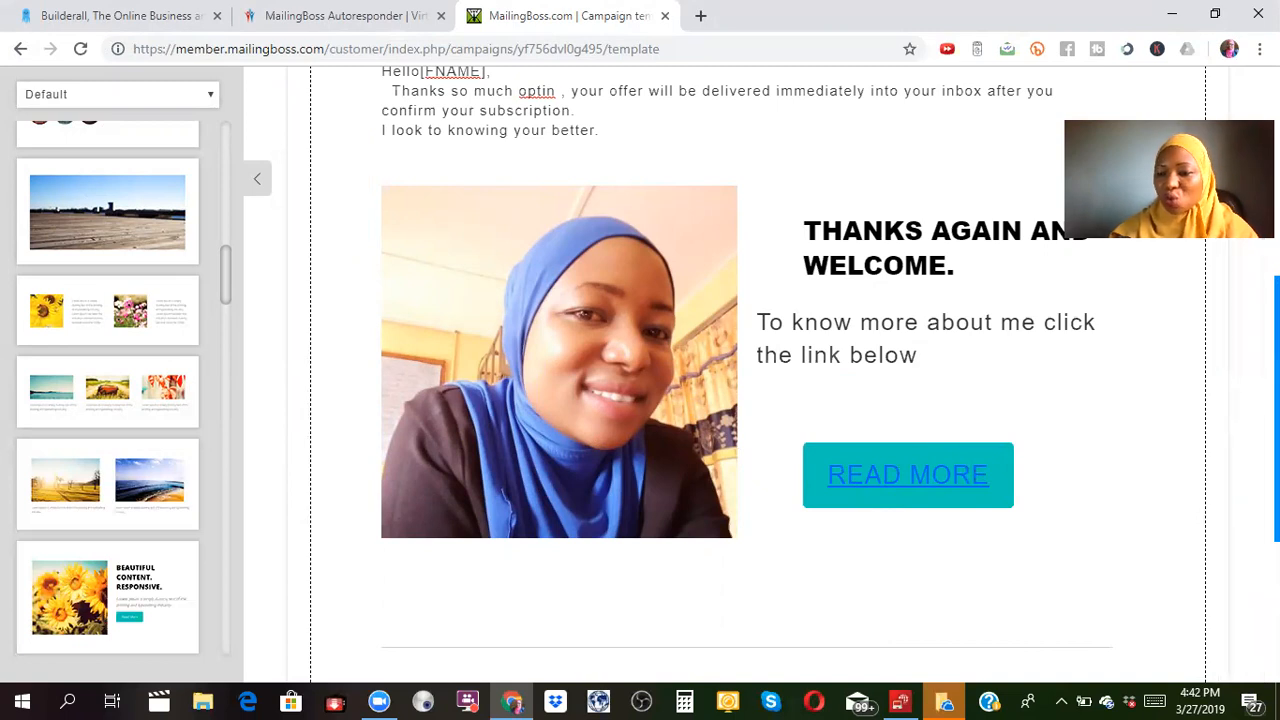
# Replace the footer's company address placeholder with 'aminatuabubakar.com'.
pyautogui.scroll(-3, 758, 370)
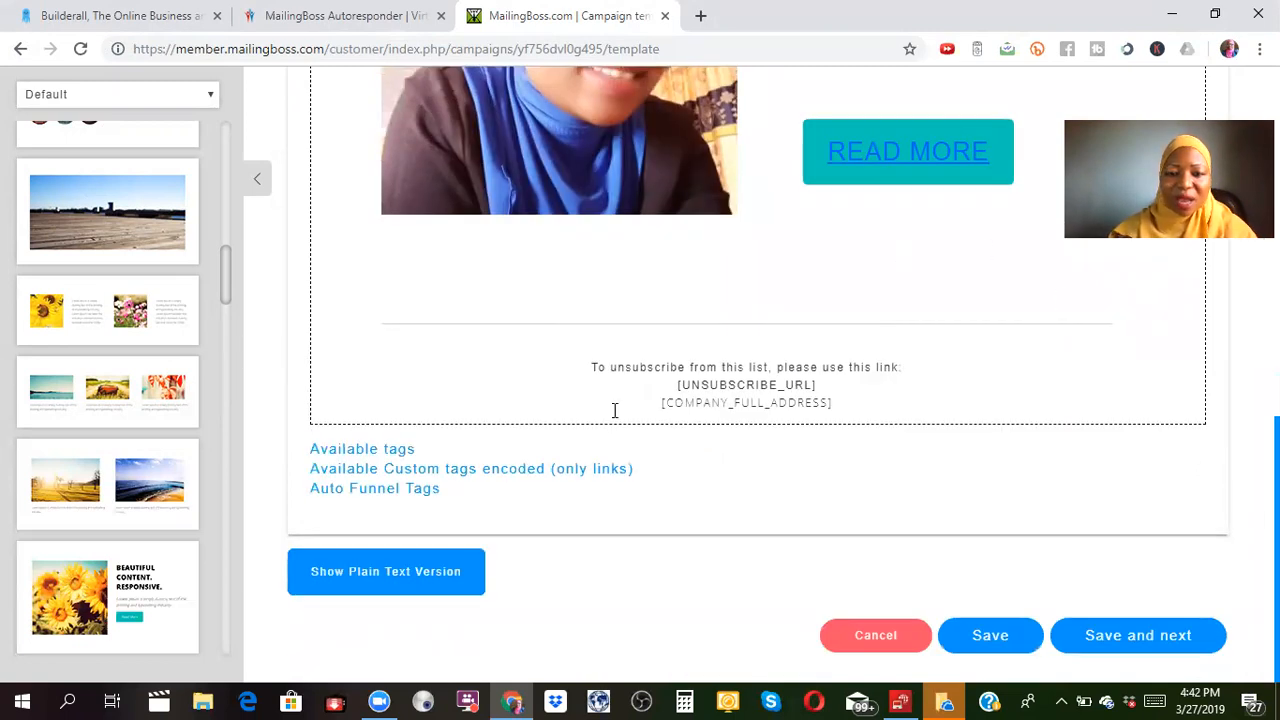
pyautogui.click(822, 403)
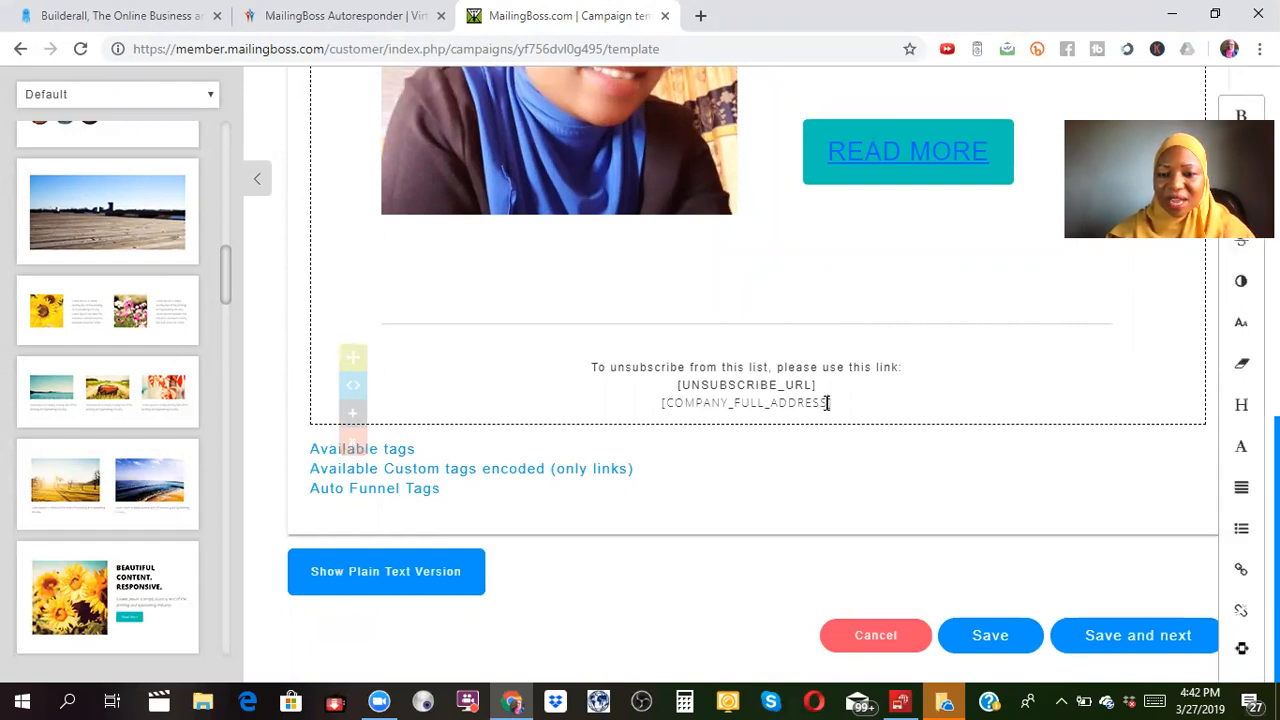
pyautogui.press('BackSpace')
pyautogui.press('BackSpace')
pyautogui.press('BackSpace')
pyautogui.press('BackSpace')
pyautogui.press('BackSpace')
pyautogui.press('BackSpace')
pyautogui.press('BackSpace')
pyautogui.press('BackSpace')
pyautogui.press('BackSpace')
pyautogui.press('BackSpace')
pyautogui.press('BackSpace')
pyautogui.press('BackSpace')
pyautogui.press('BackSpace')
pyautogui.press('BackSpace')
pyautogui.press('BackSpace')
pyautogui.press('BackSpace')
pyautogui.press('BackSpace')
pyautogui.press('BackSpace')
pyautogui.press('BackSpace')
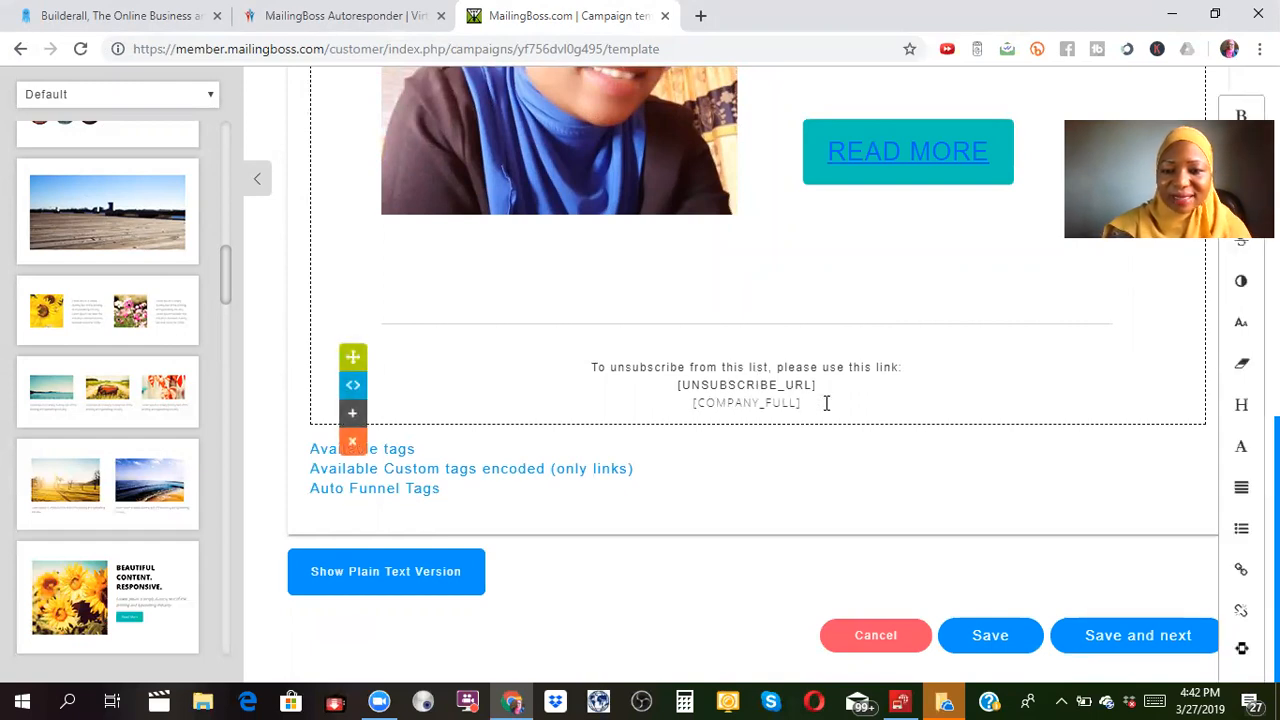
pyautogui.press('BackSpace')
pyautogui.press('BackSpace')
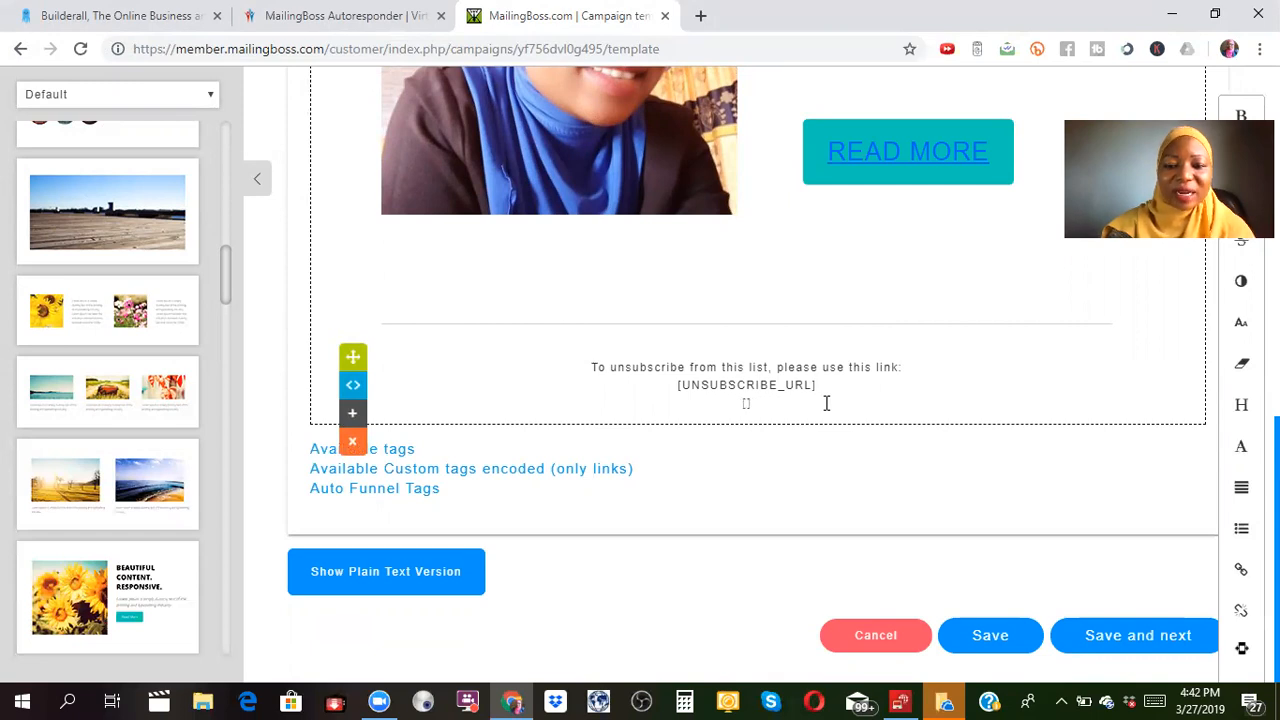
pyautogui.write('aminat')
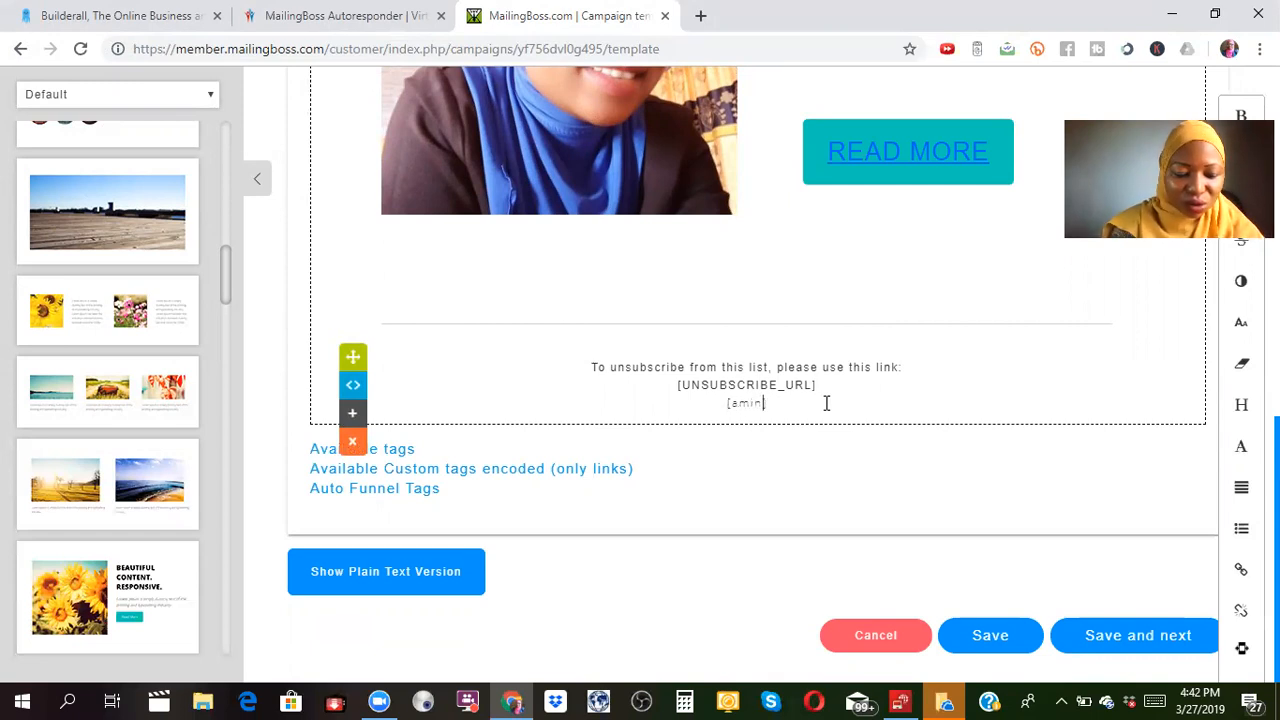
pyautogui.write('uab')
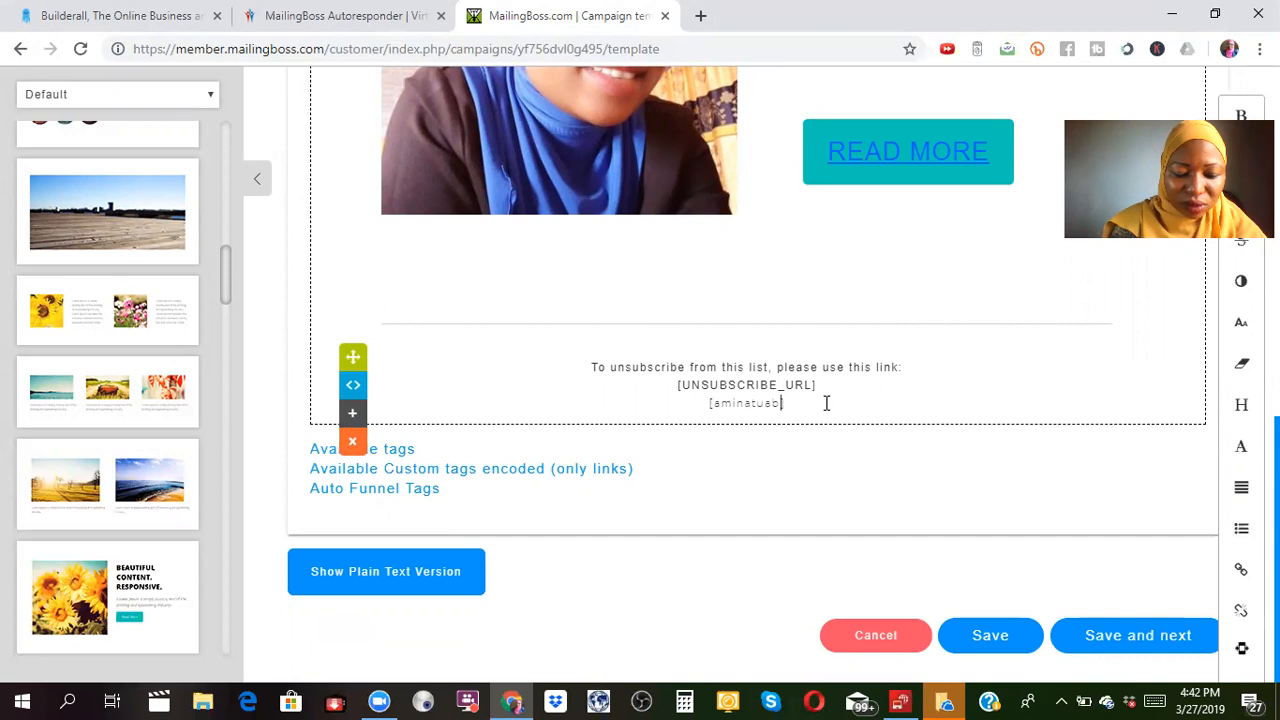
pyautogui.write('ubakar')
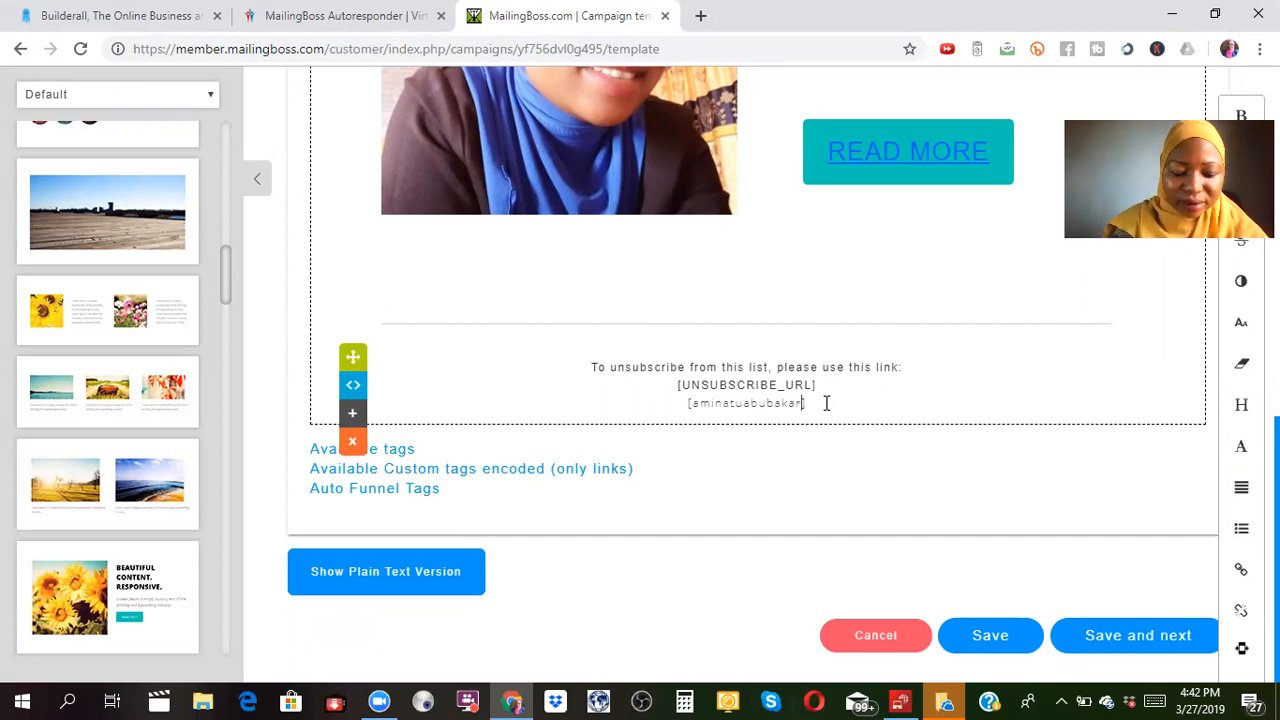
pyautogui.write('.com')
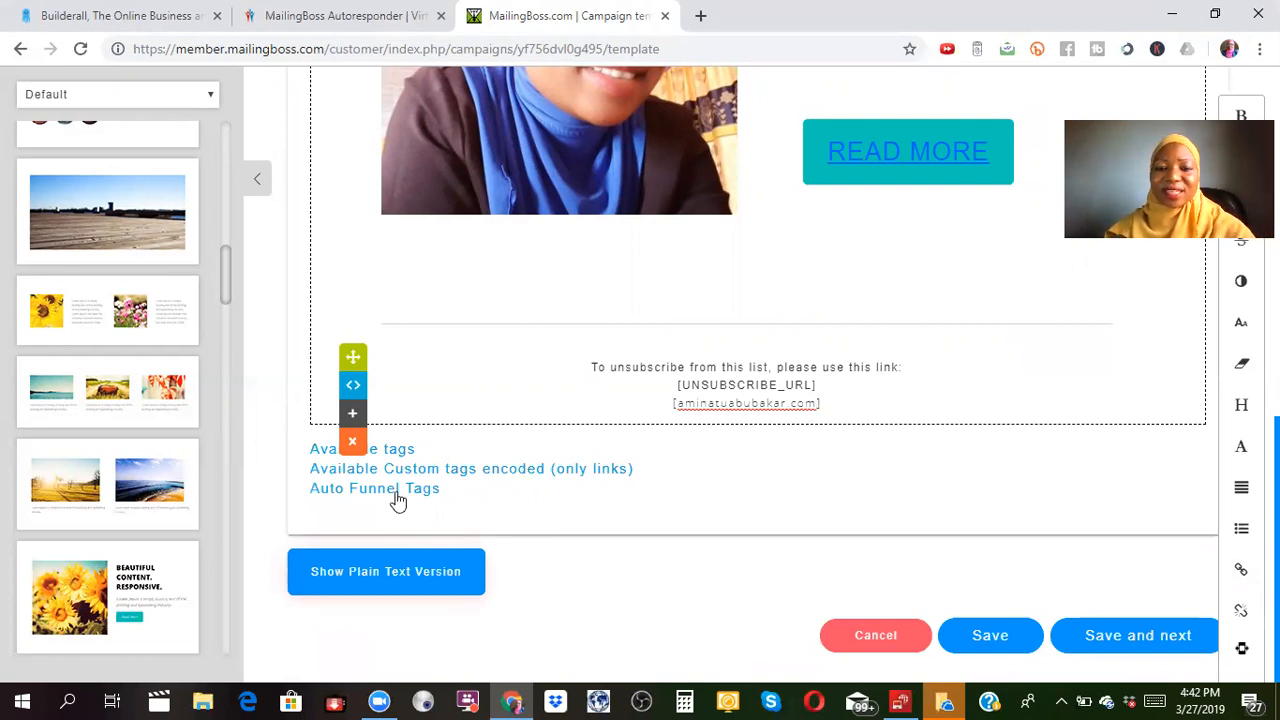
pyautogui.click(417, 582)
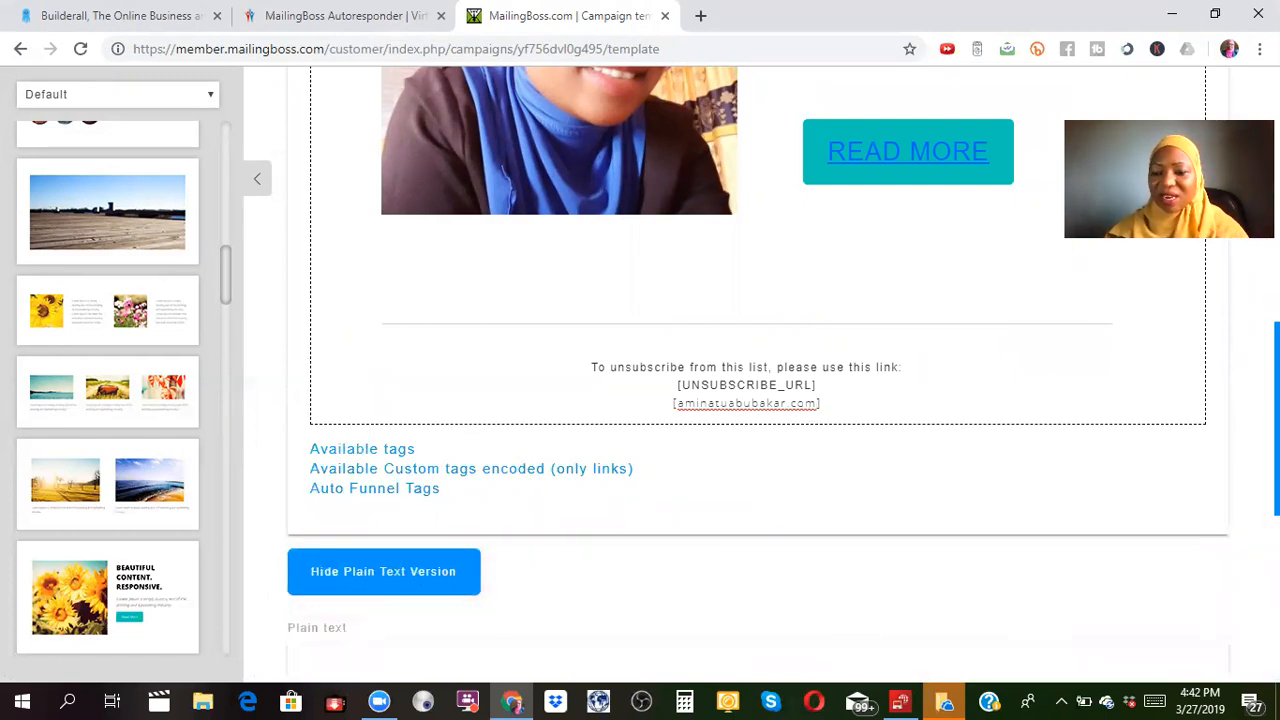
# Save the template, which is rejected for lacking the [COMPANY_FULL_ADDRESS] tag.
pyautogui.scroll(-5, 757, 380)
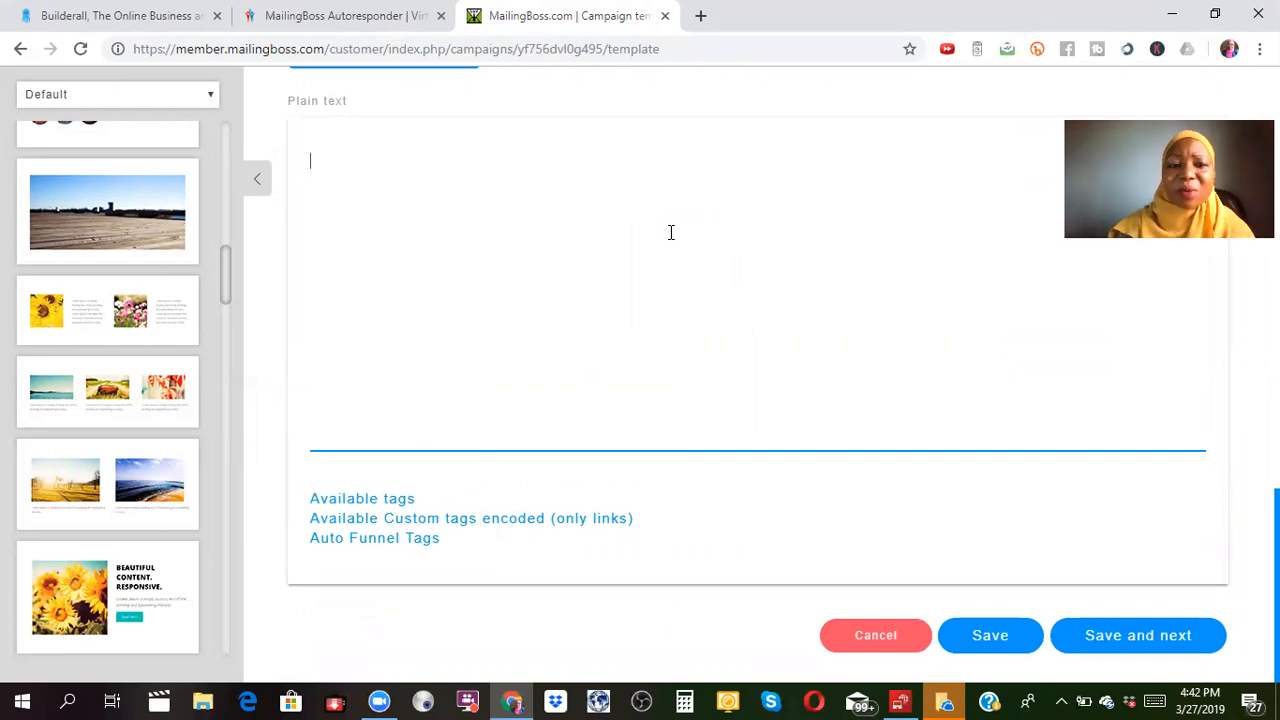
pyautogui.click(1173, 638)
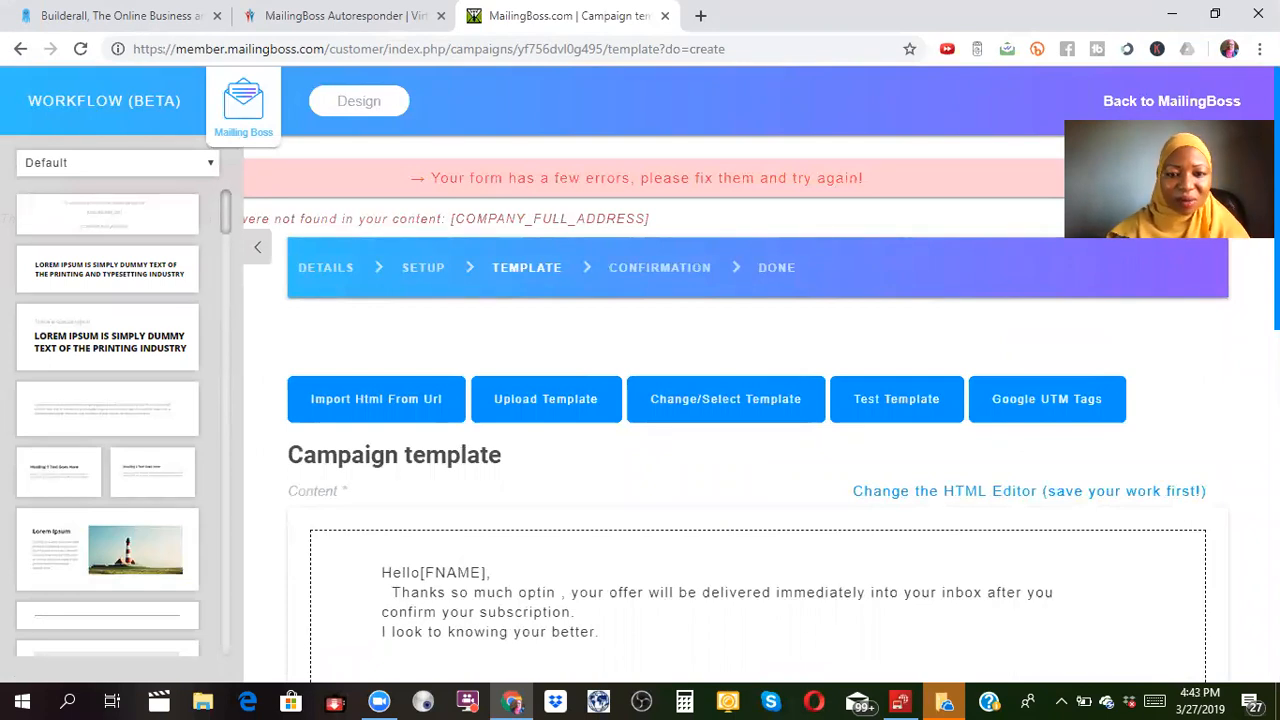
pyautogui.scroll(-5, 640, 400)
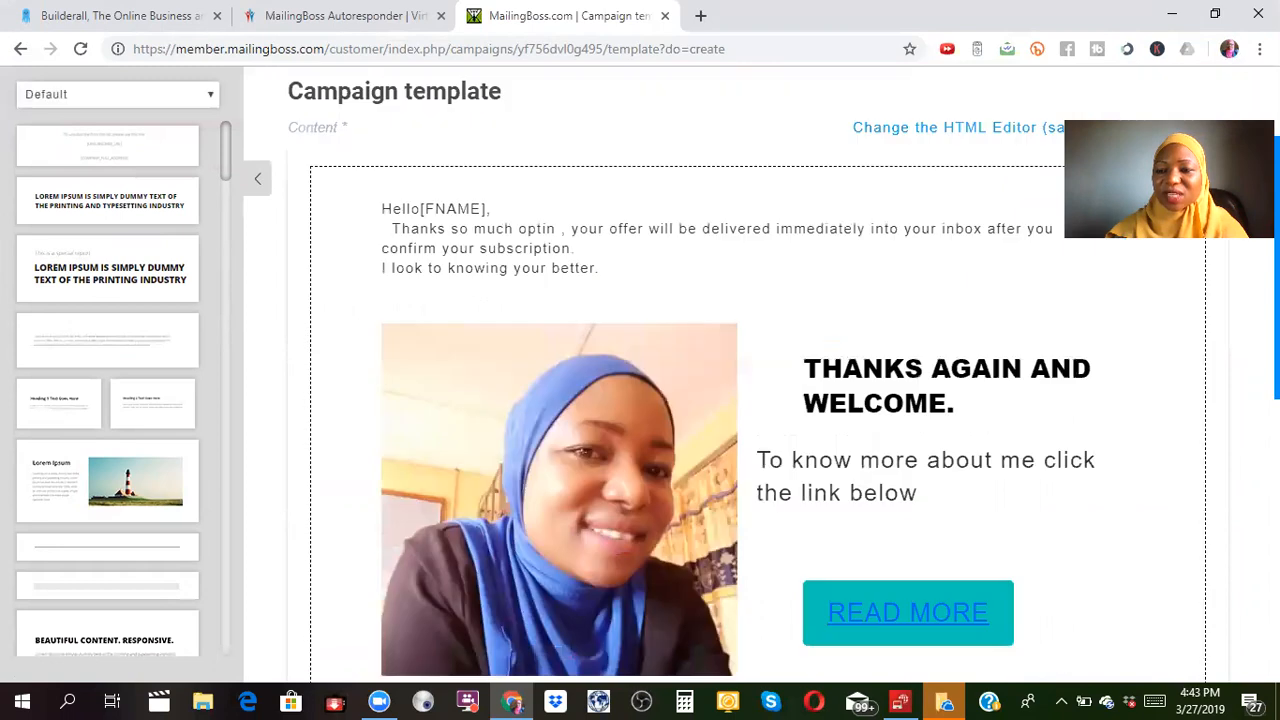
pyautogui.scroll(-3, 712, 400)
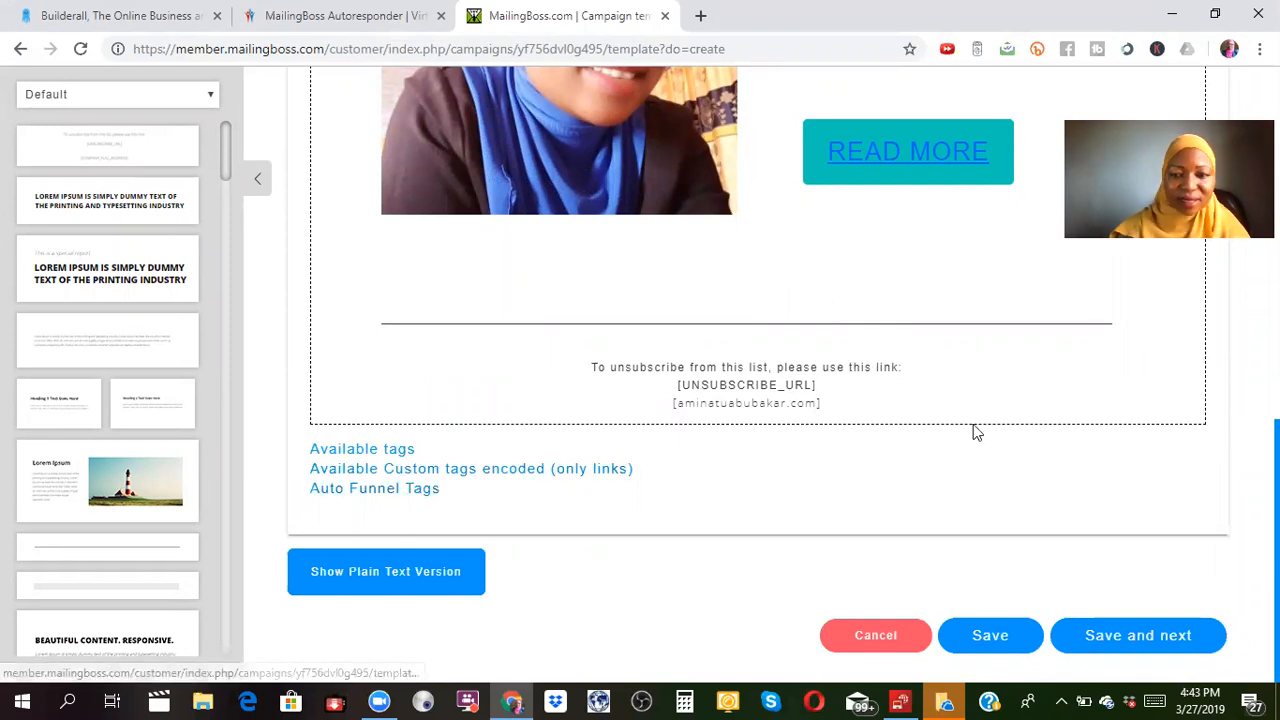
pyautogui.scroll(5, 1115, 233)
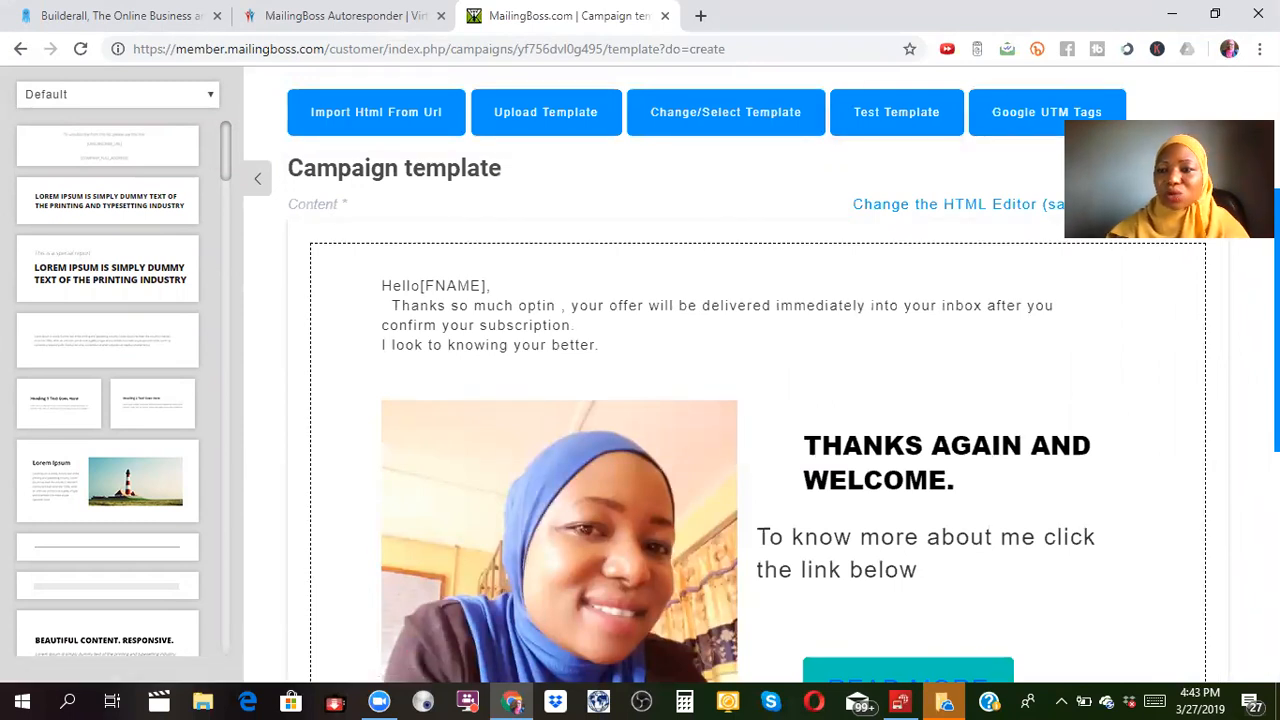
pyautogui.scroll(3, 760, 400)
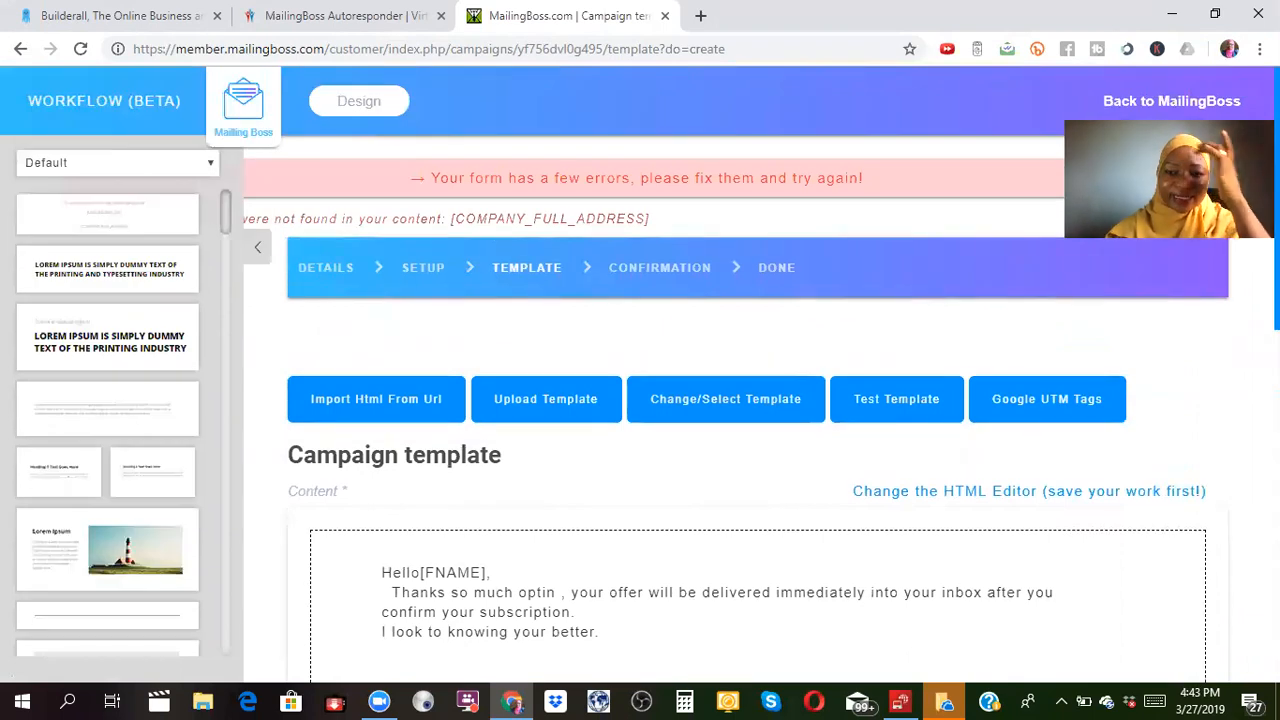
pyautogui.scroll(-5, 760, 400)
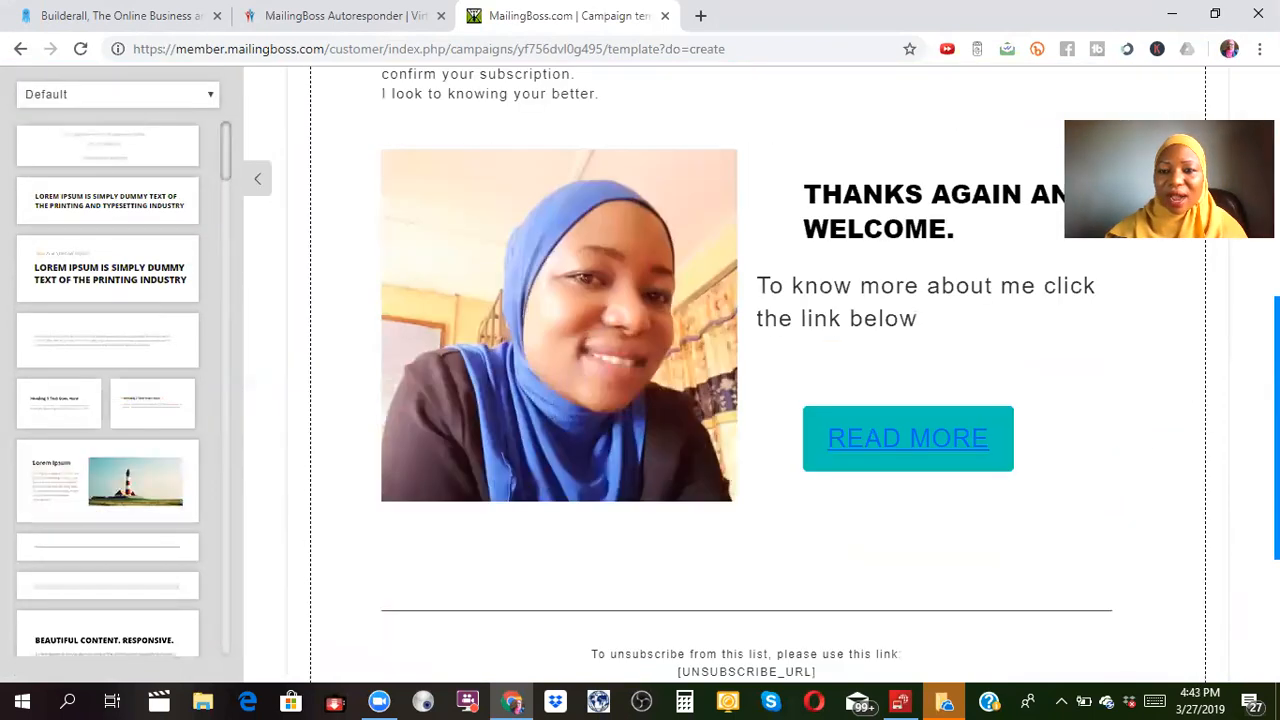
pyautogui.scroll(5, 760, 400)
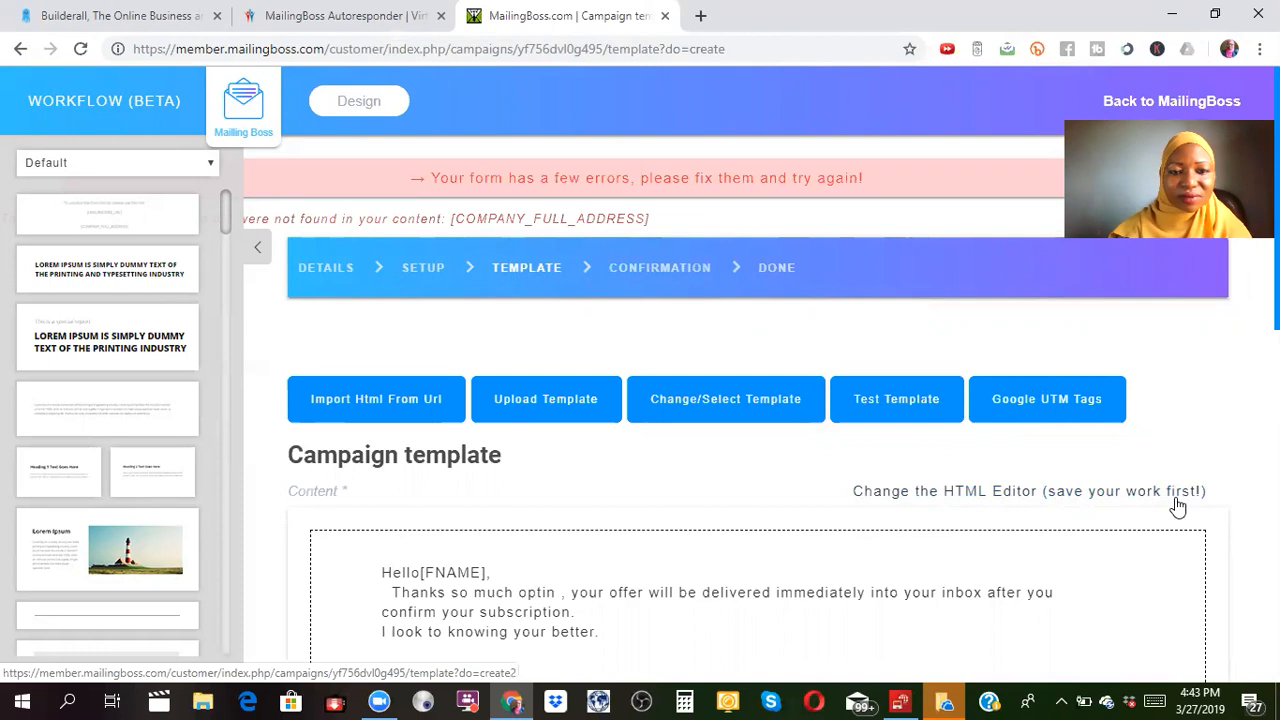
pyautogui.scroll(-10, 1186, 534)
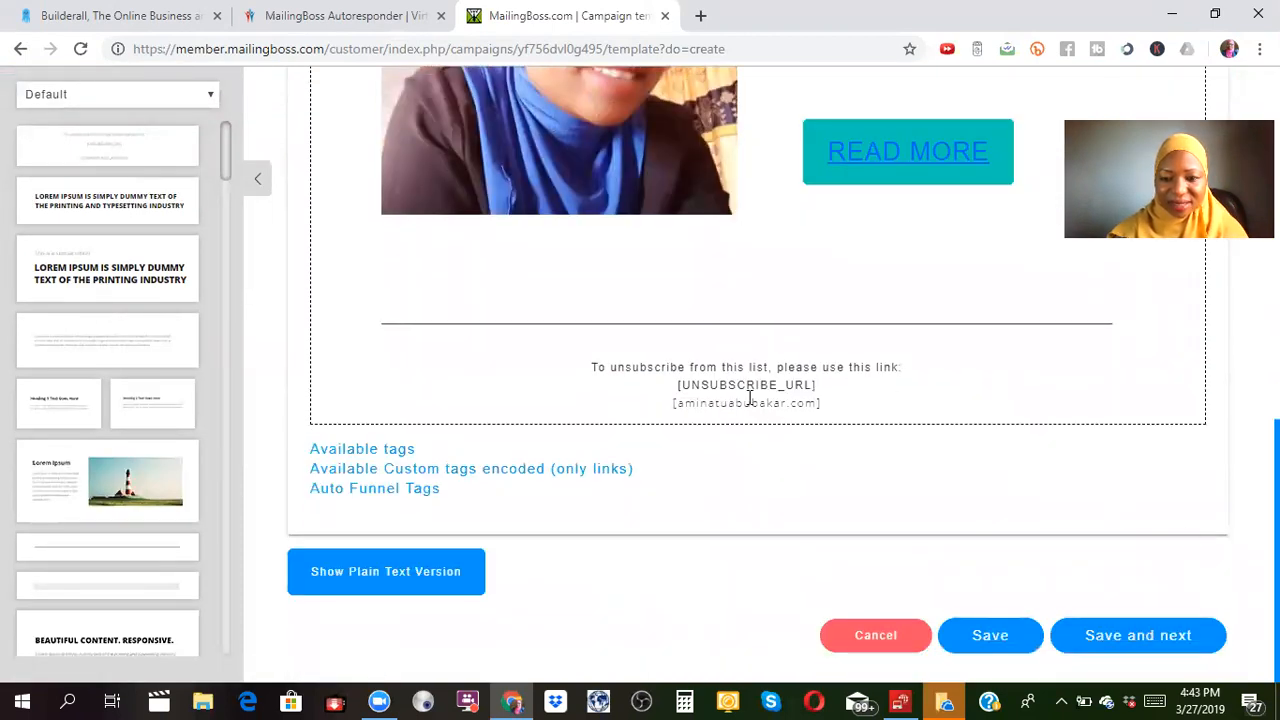
pyautogui.click(819, 403)
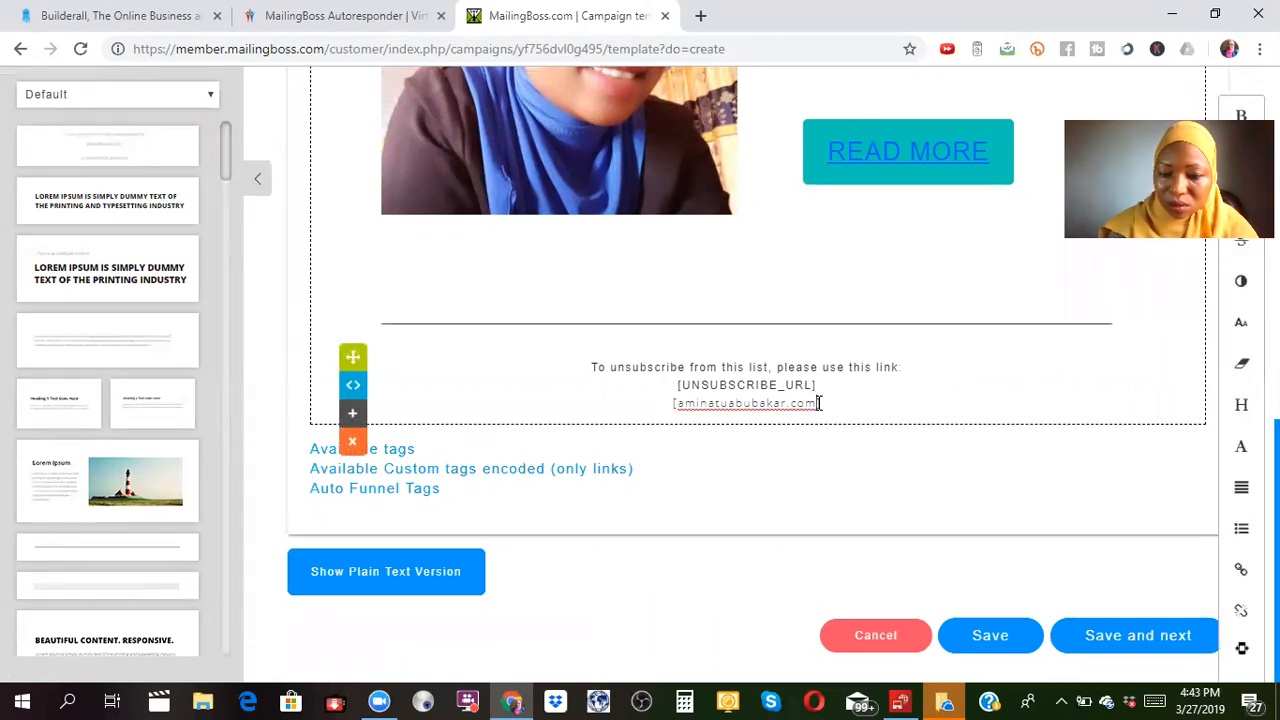
# Add 'po box 2626' under the footer web address and save again, still hitting the error.
pyautogui.press('Return')
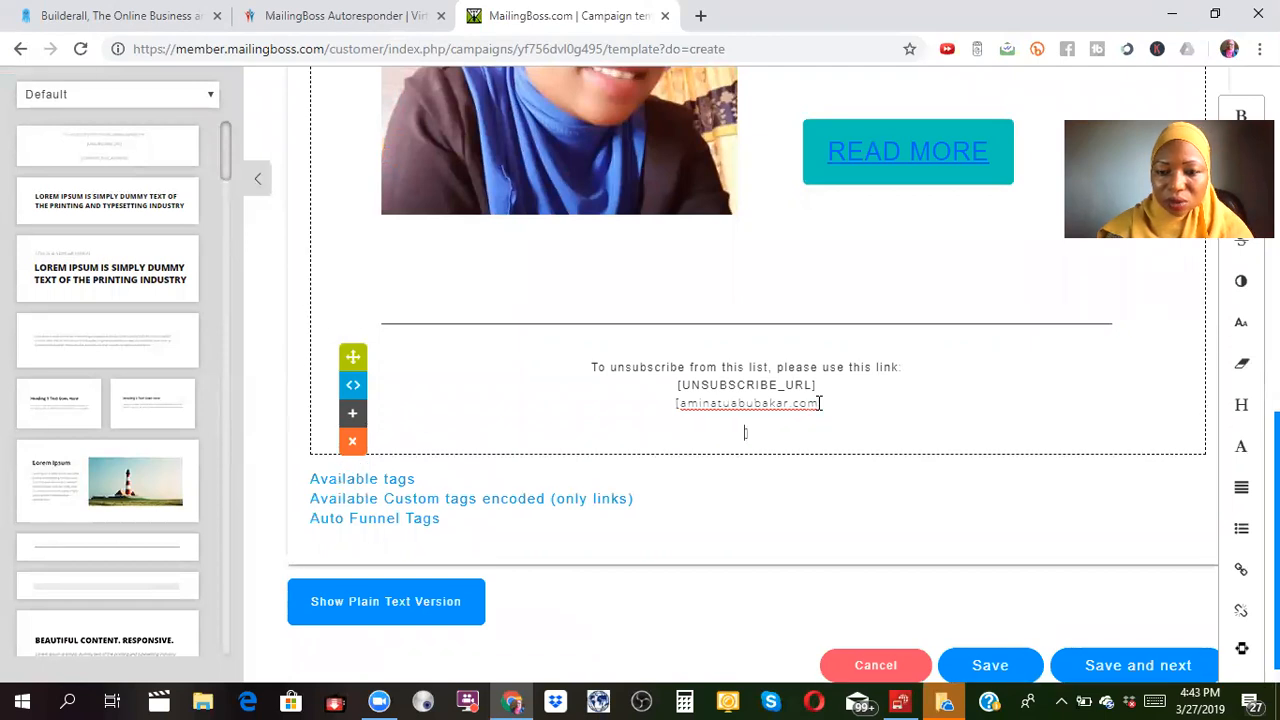
pyautogui.write('po')
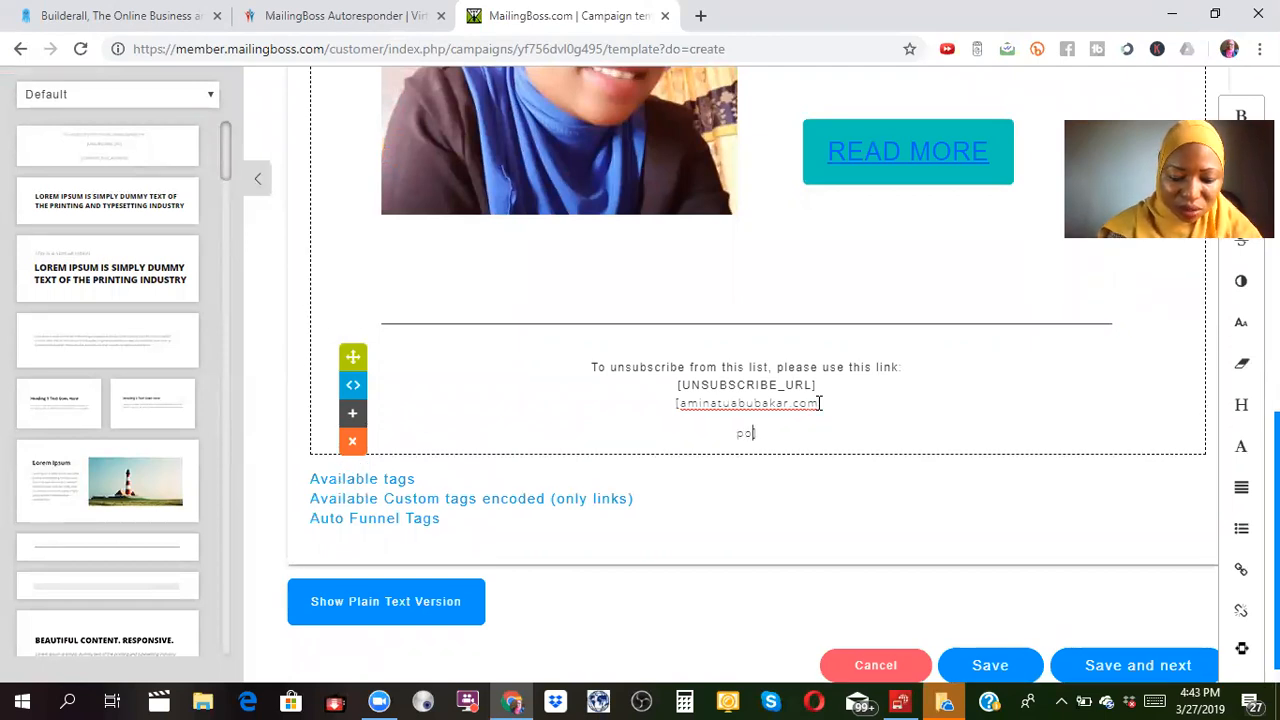
pyautogui.write(' bo')
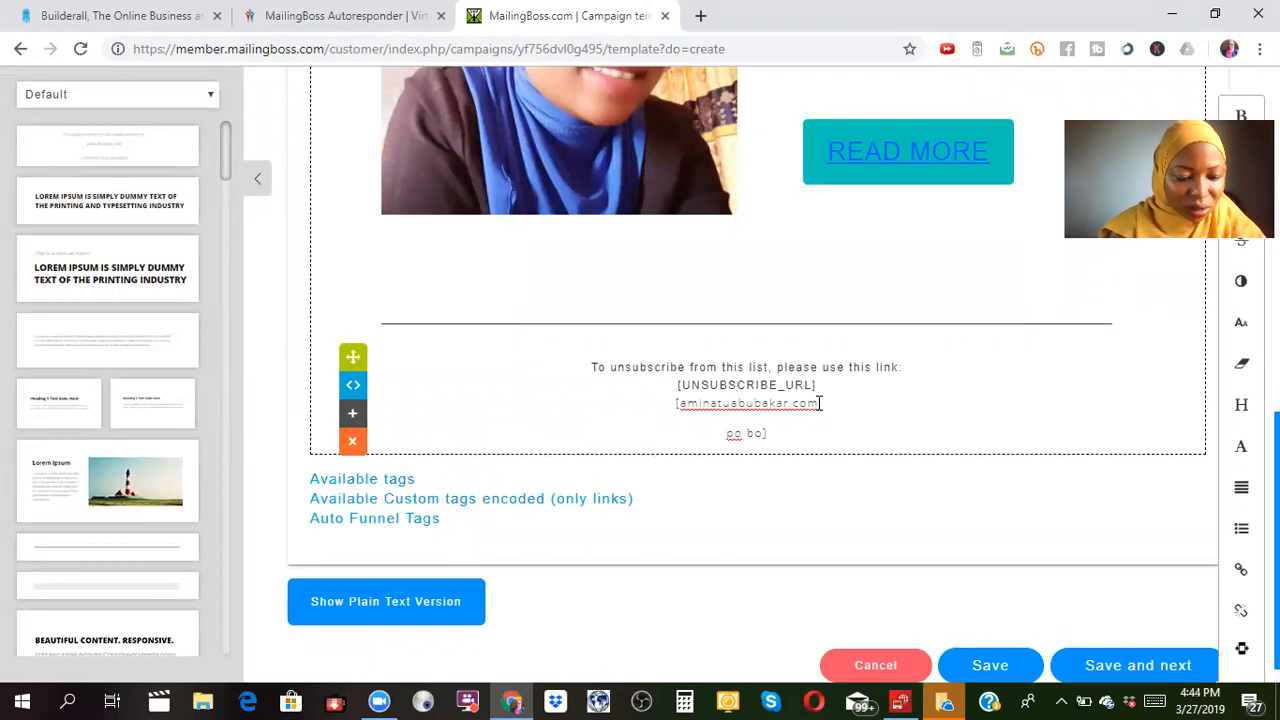
pyautogui.write('x 2')
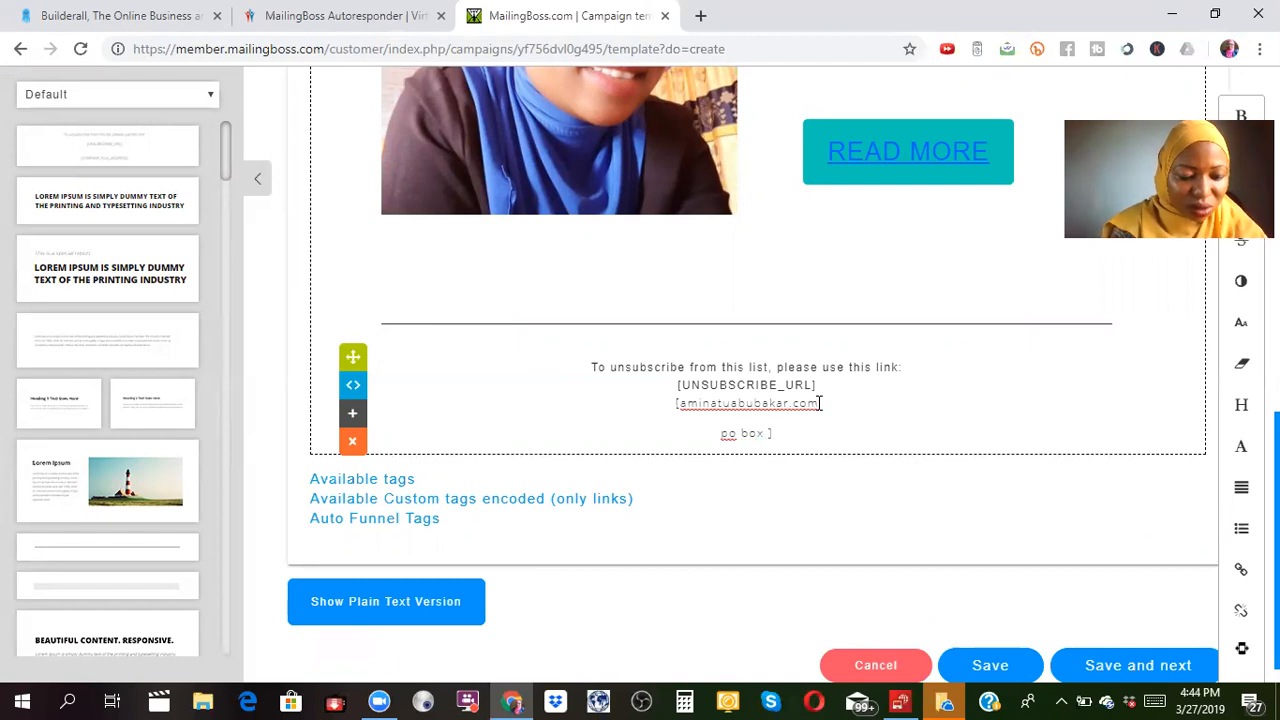
pyautogui.write('626')
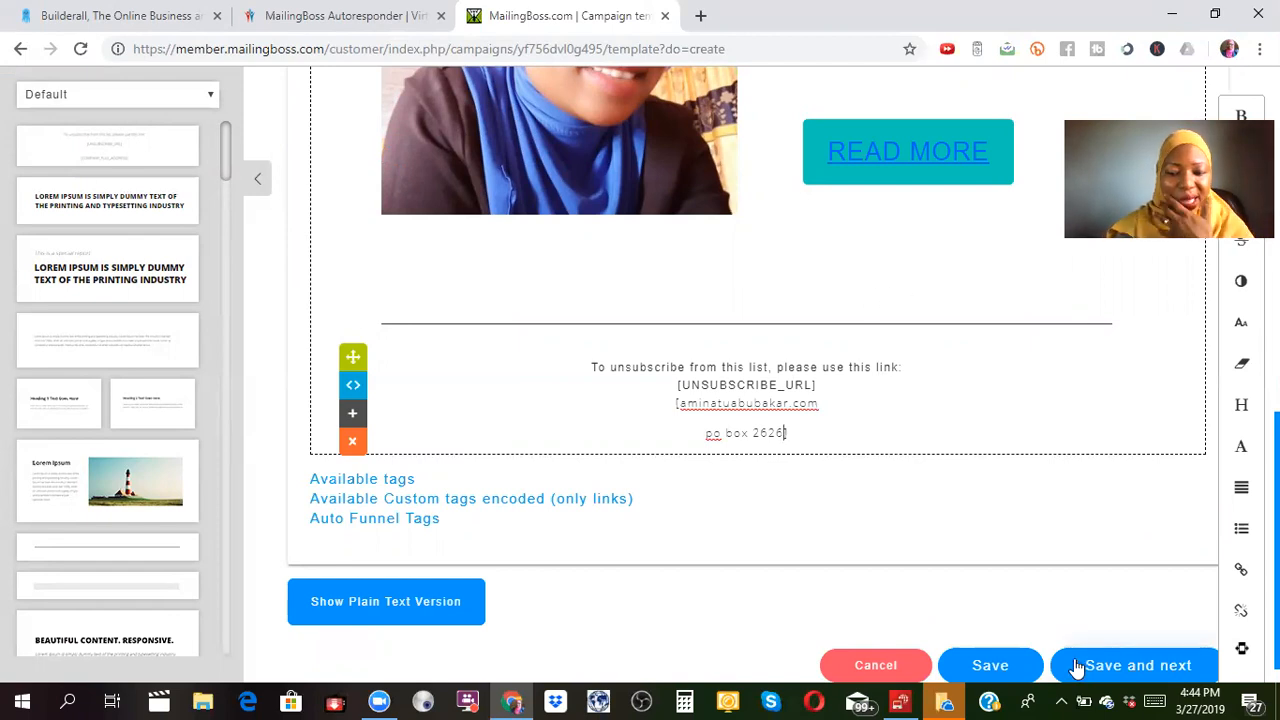
pyautogui.click(990, 667)
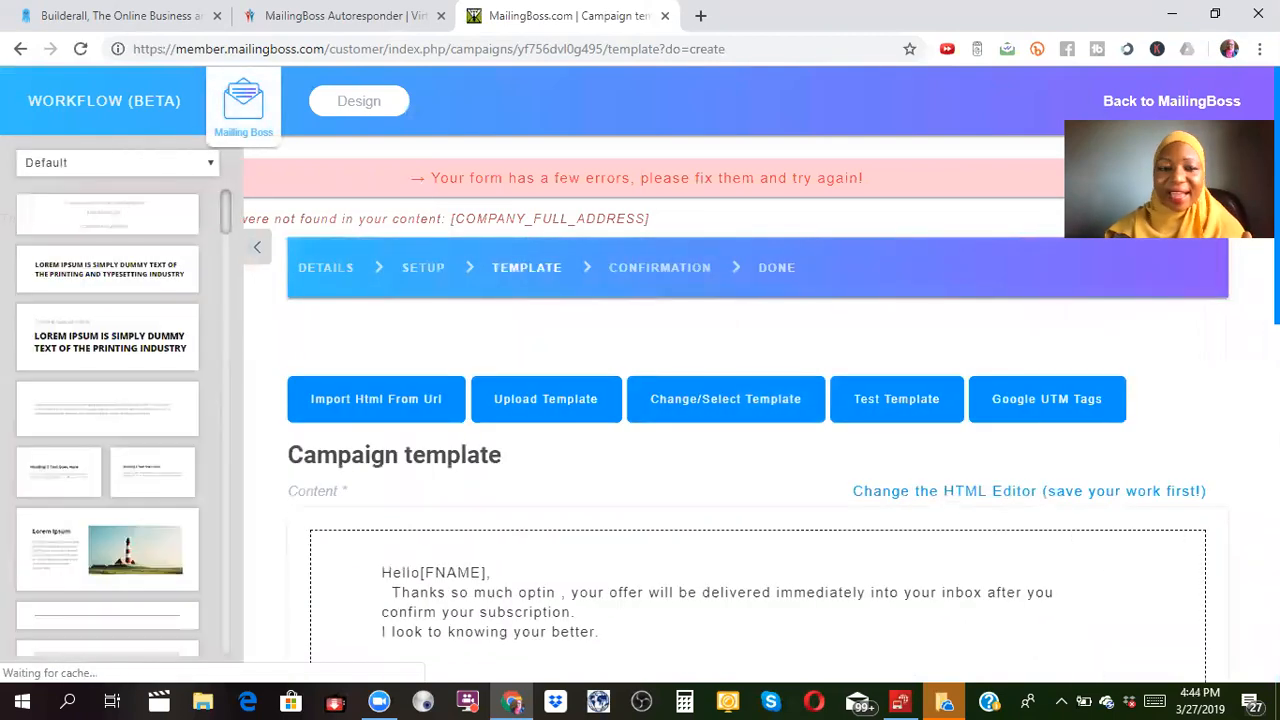
pyautogui.scroll(-6, 757, 400)
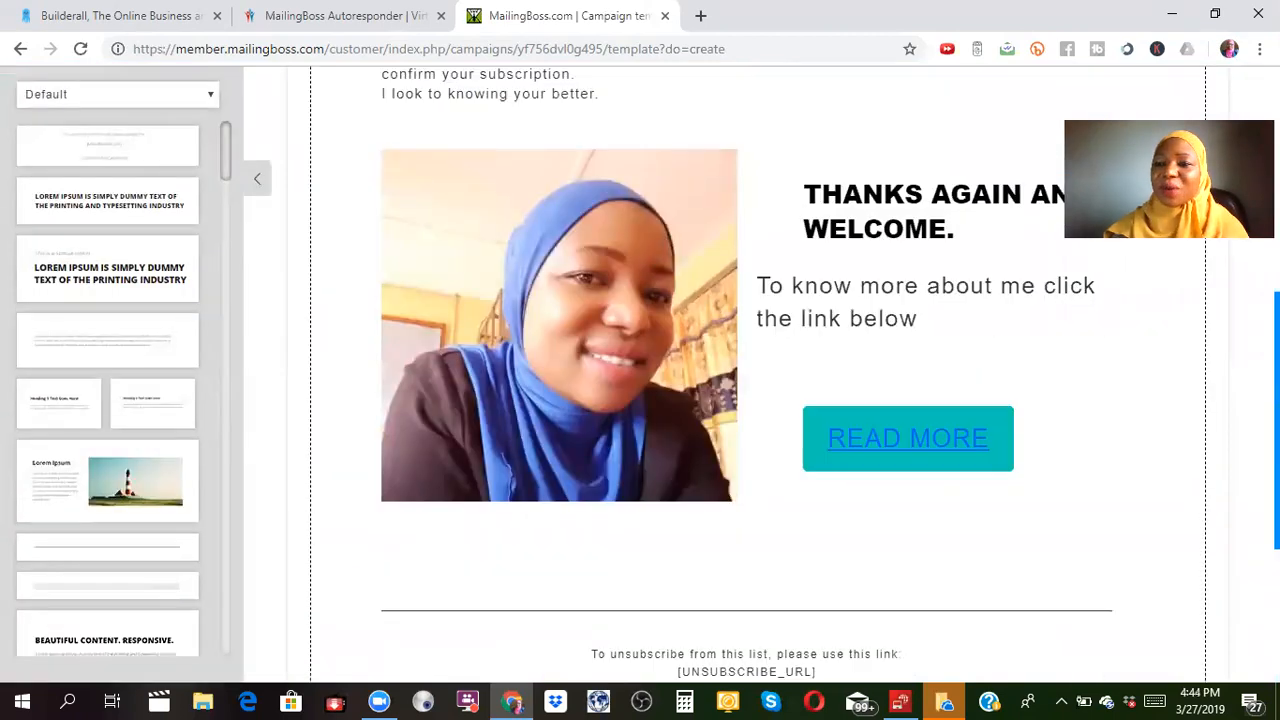
pyautogui.scroll(6, 560, 138)
# Set the first autoresponder to Status Active, Time Value 0, Time Unit Minute.
pyautogui.click(350, 104)
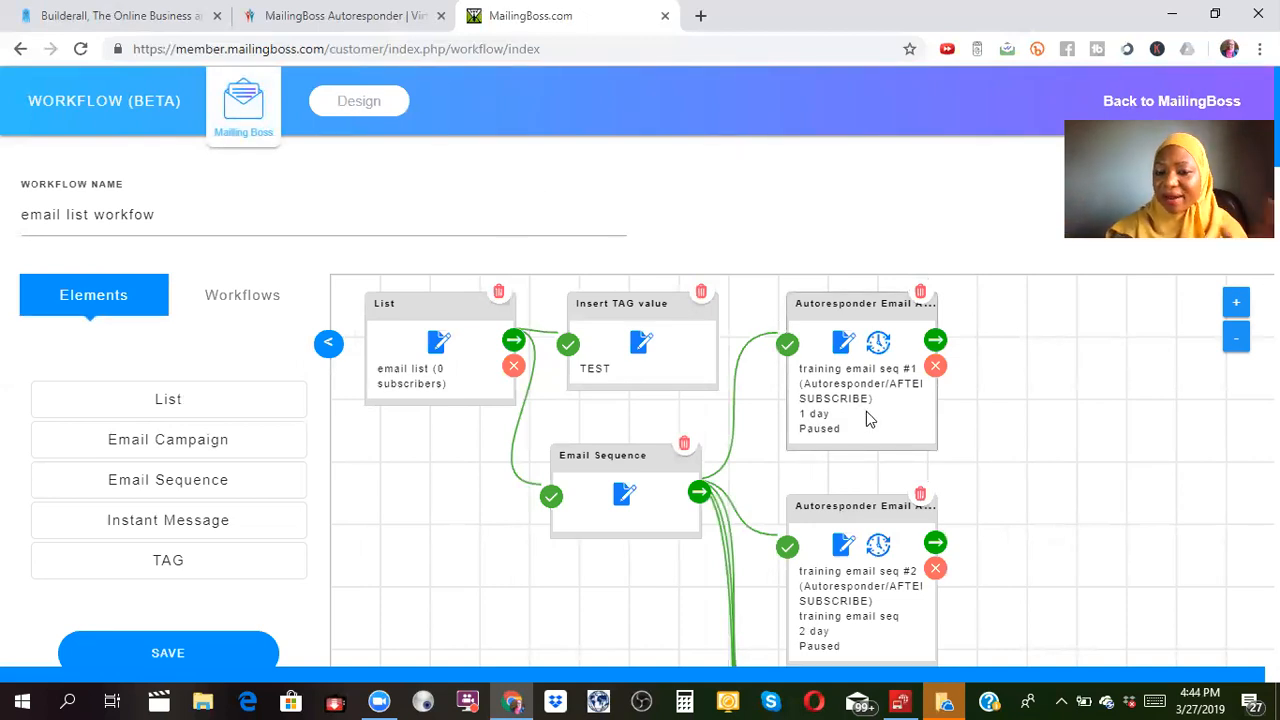
pyautogui.click(878, 344)
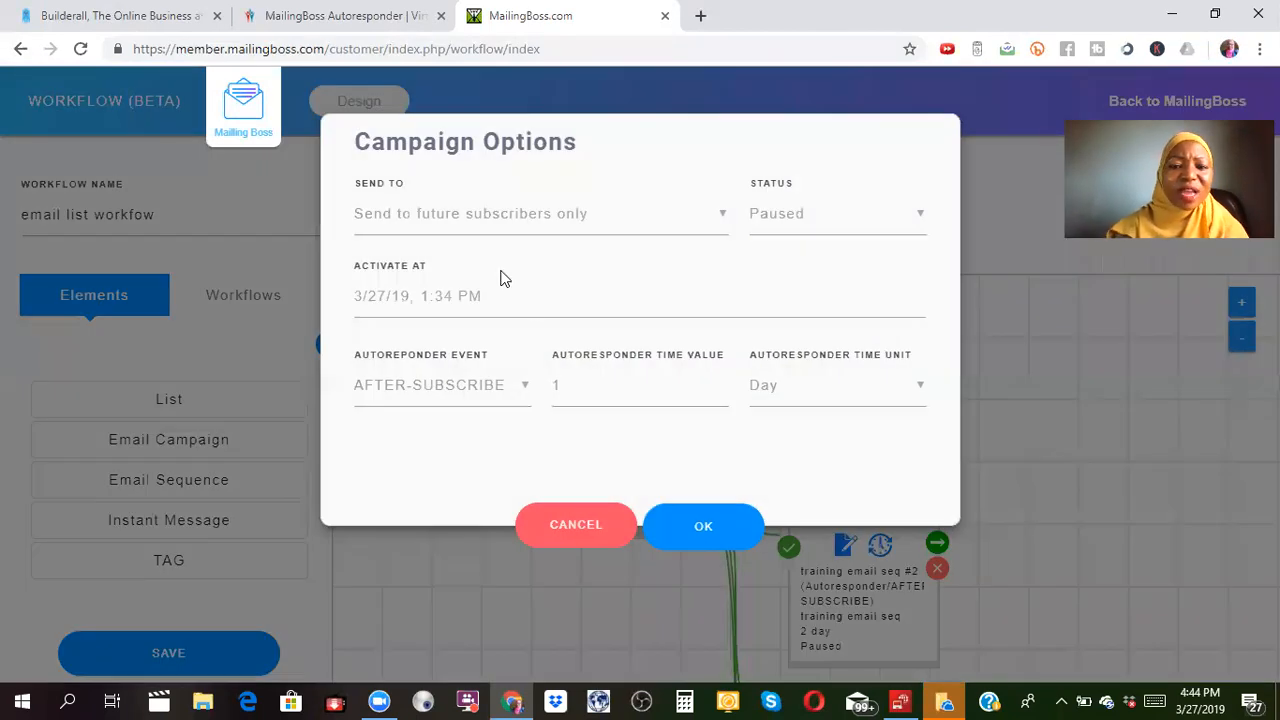
pyautogui.click(921, 221)
pyautogui.click(788, 264)
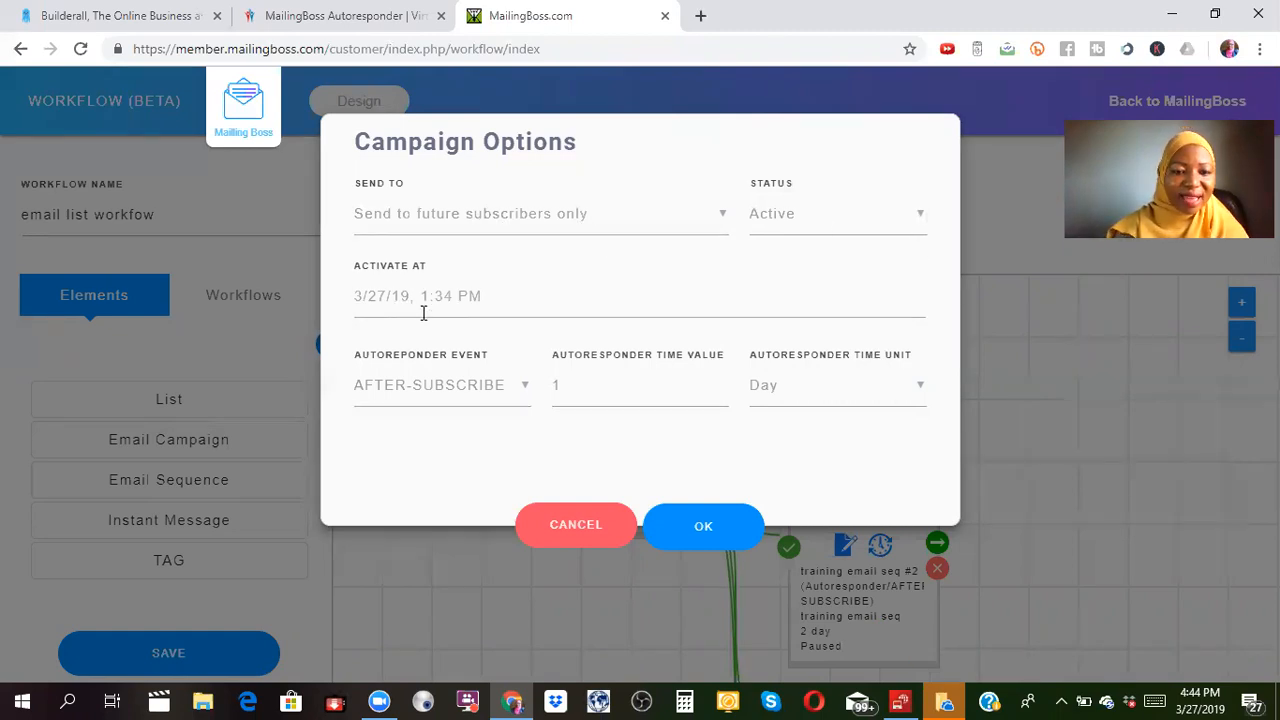
pyautogui.click(583, 383)
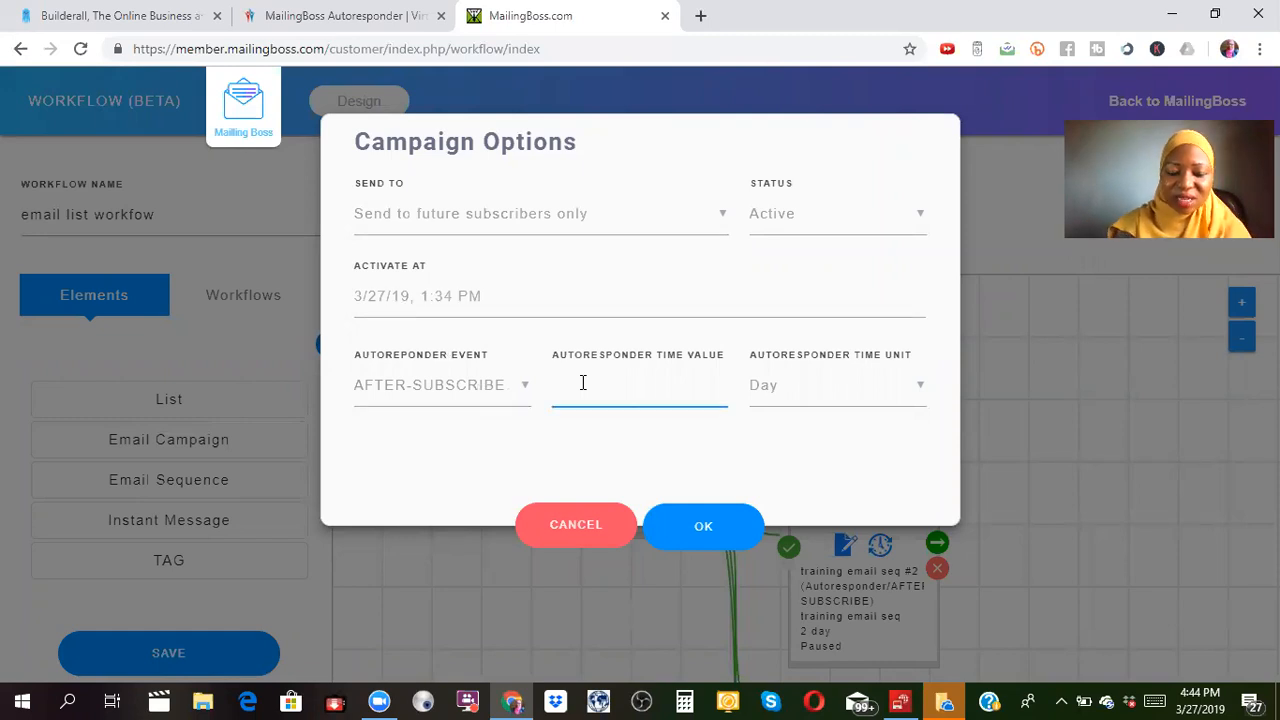
pyautogui.write('0')
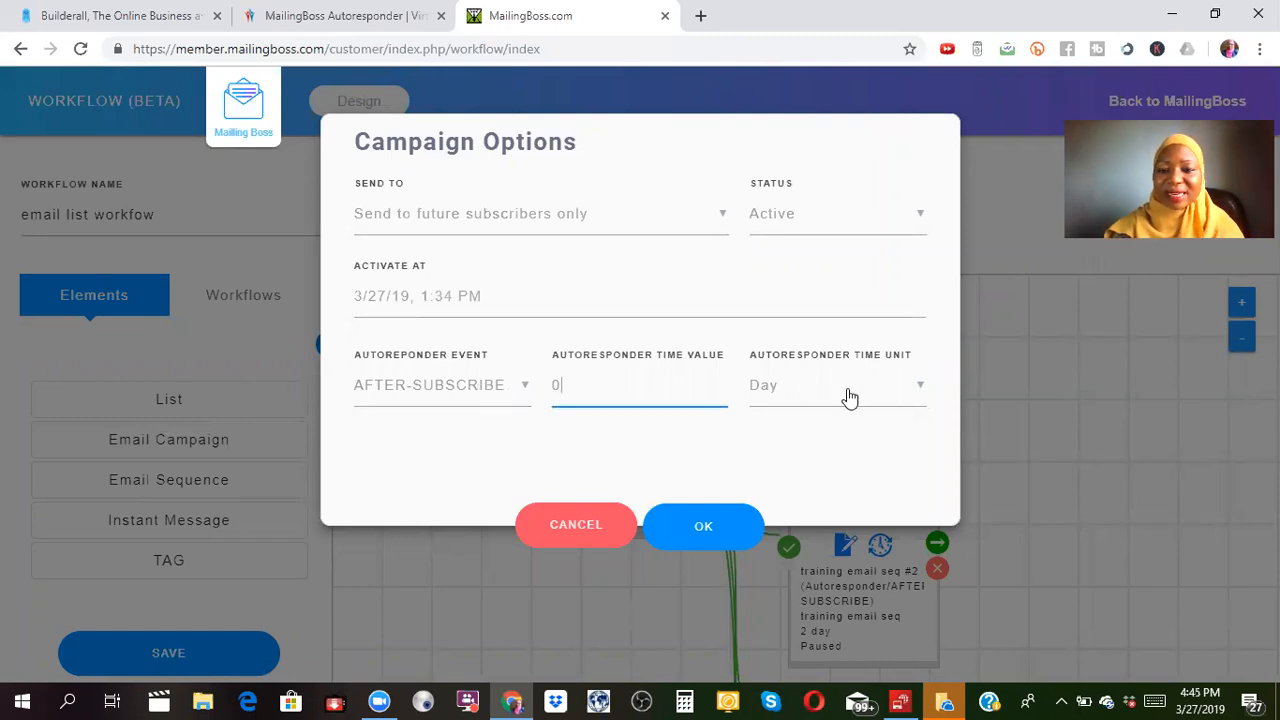
pyautogui.click(920, 395)
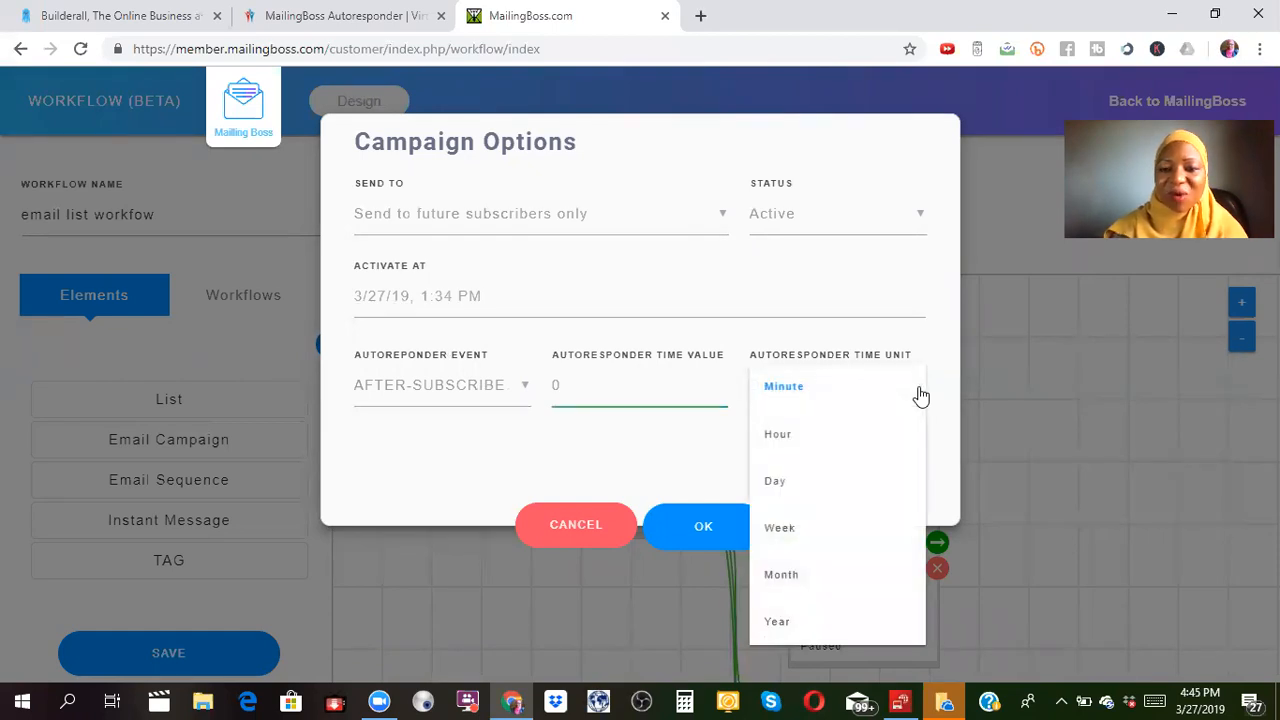
pyautogui.click(791, 396)
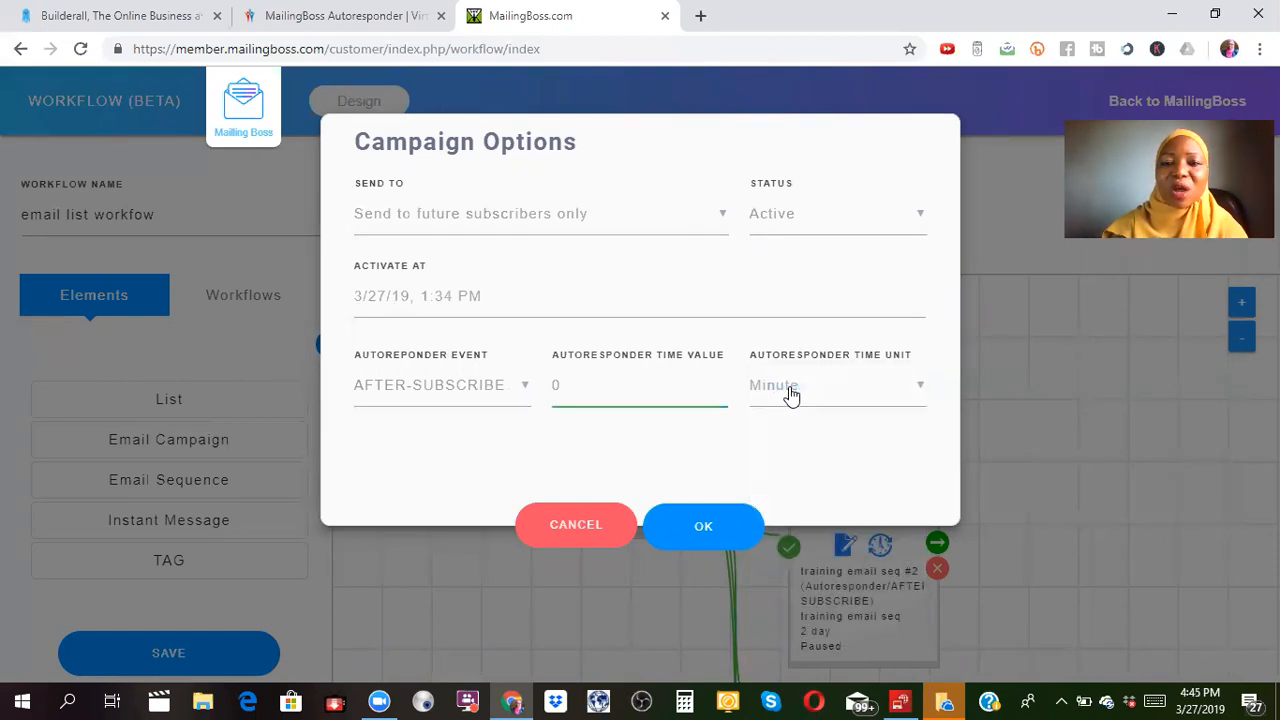
pyautogui.click(710, 530)
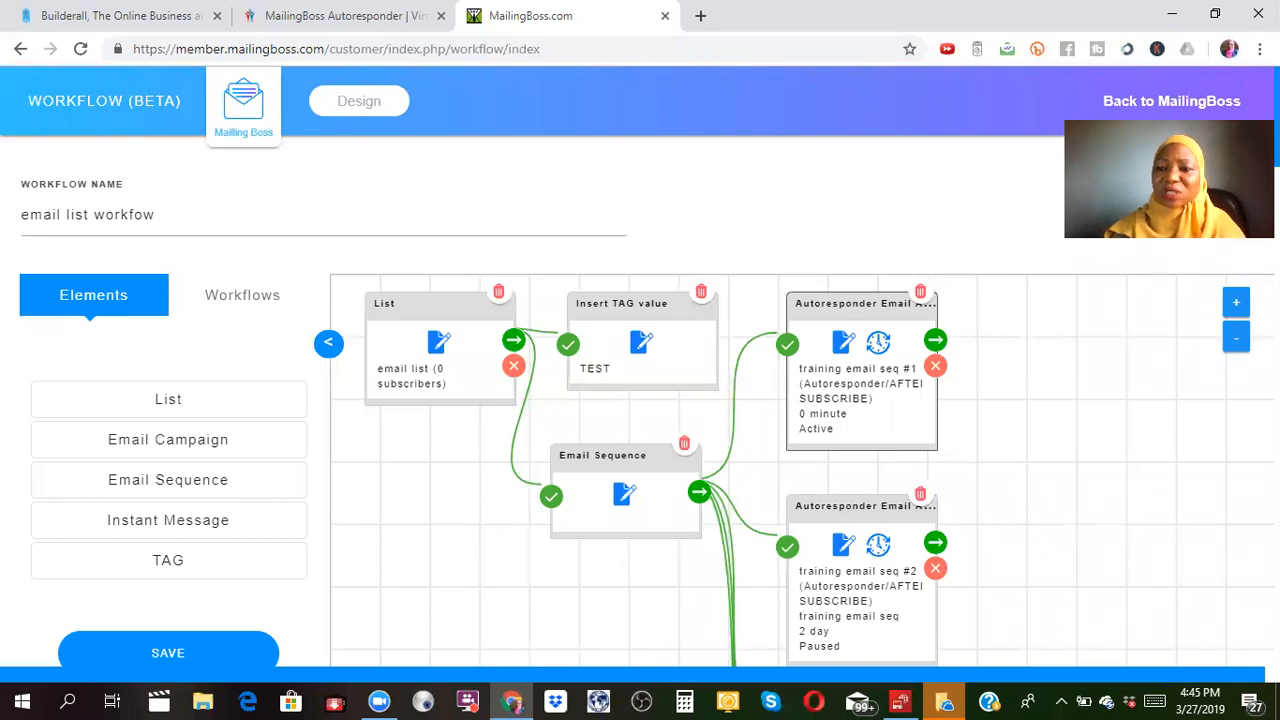
pyautogui.scroll(-5, 650, 370)
pyautogui.scroll(2, 650, 370)
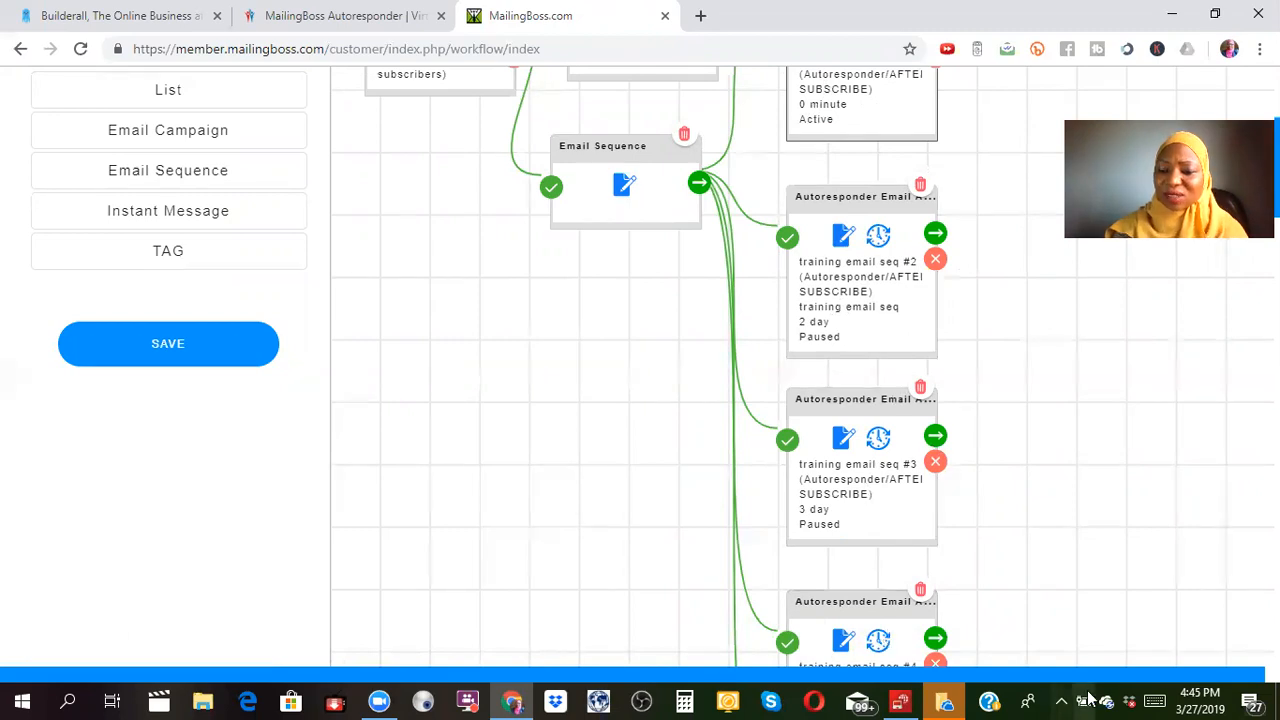
pyautogui.scroll(-5, 640, 360)
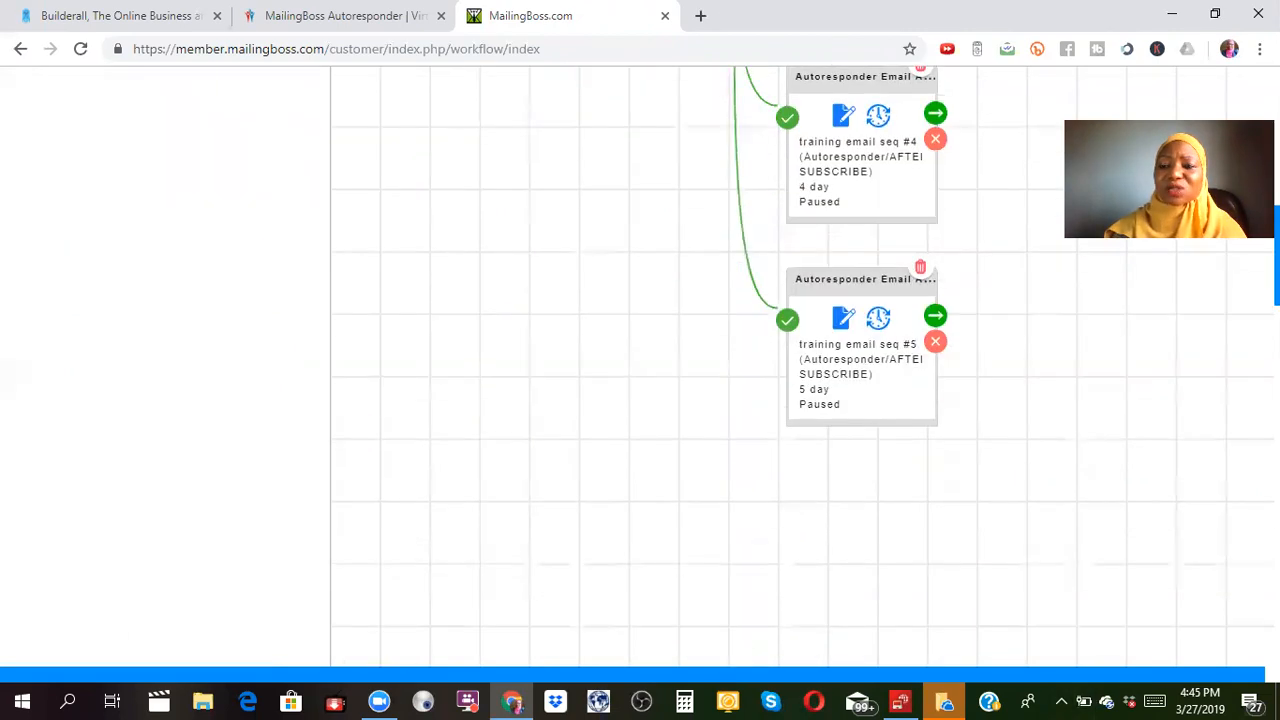
pyautogui.scroll(5, 640, 360)
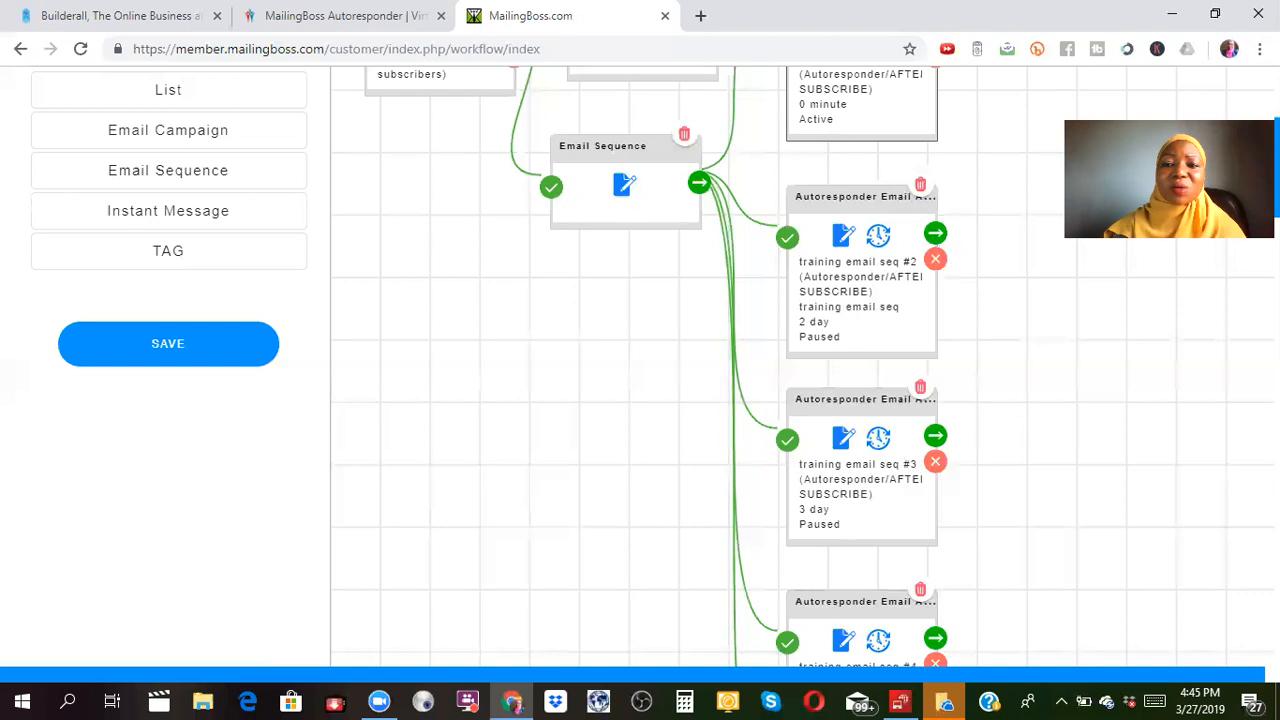
pyautogui.scroll(3, 640, 360)
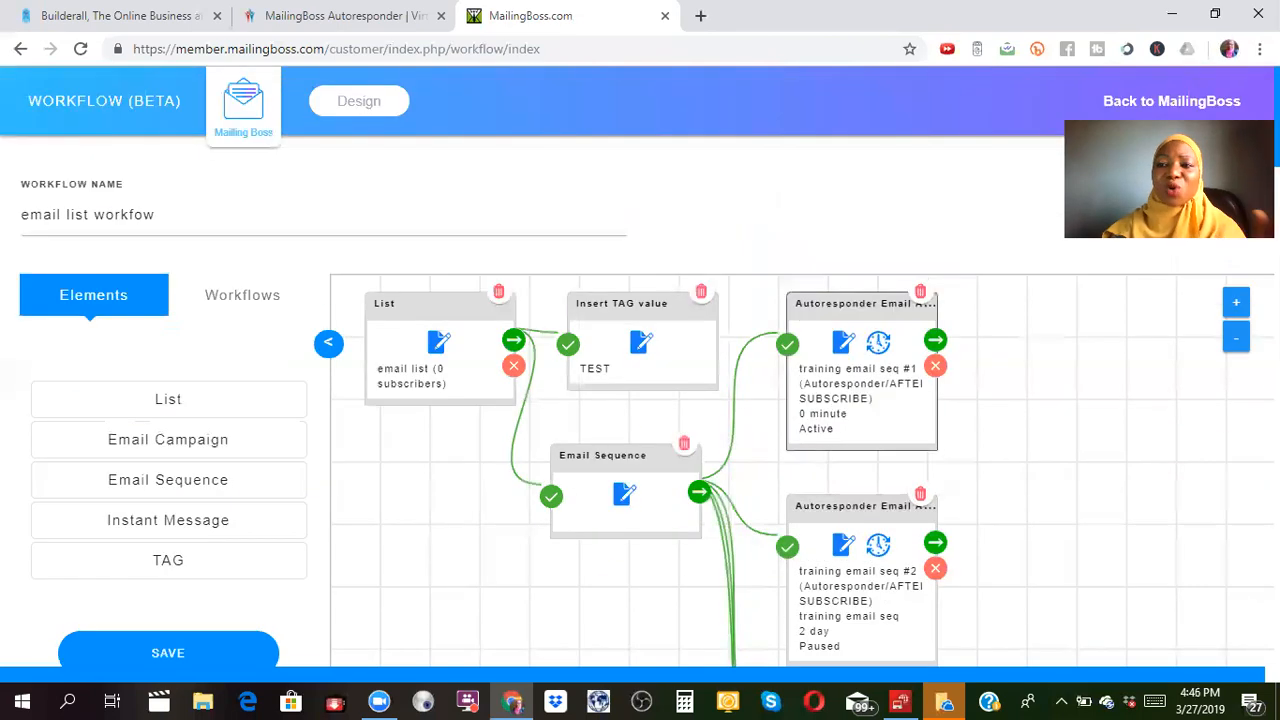